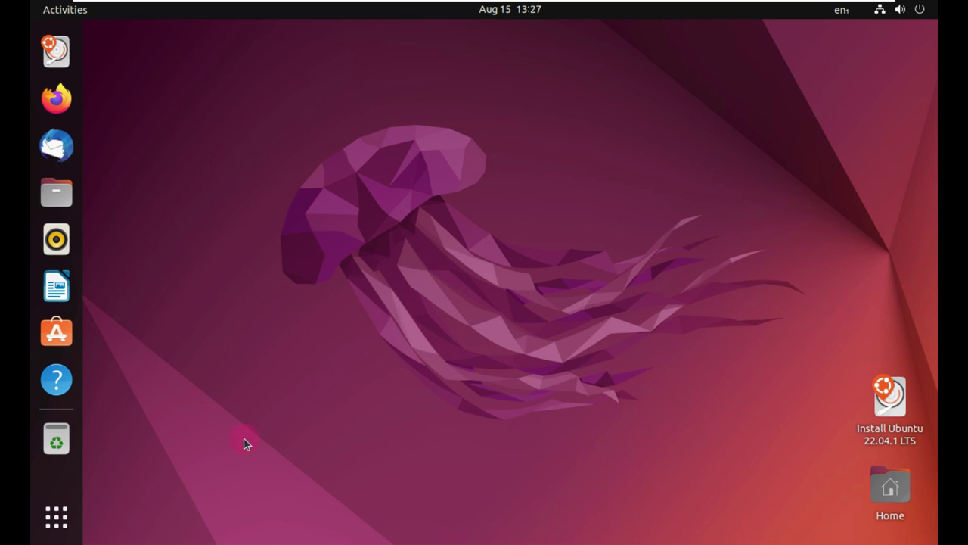
Set the display resolution to 1920 × 1080 (16:9) in the system settings and keep the change.
click(59, 510)
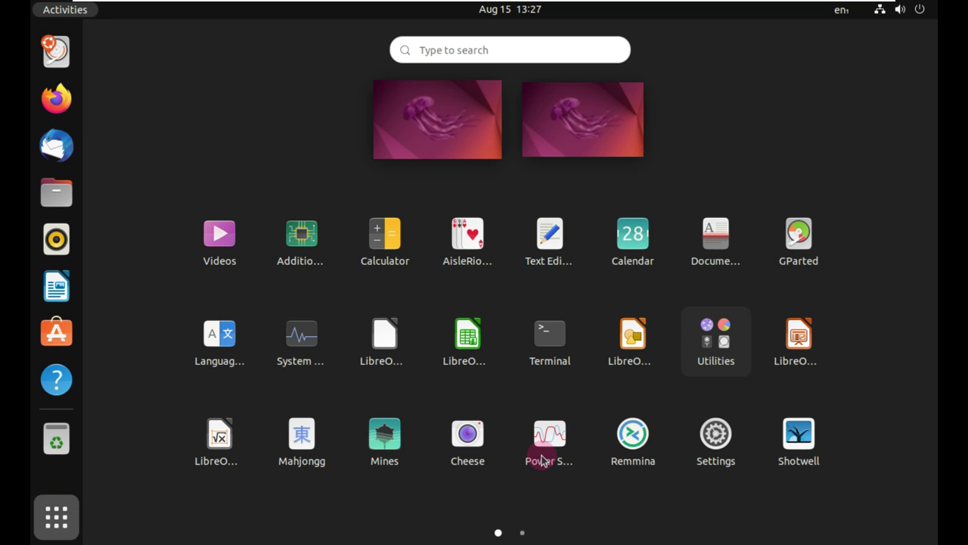
click(693, 425)
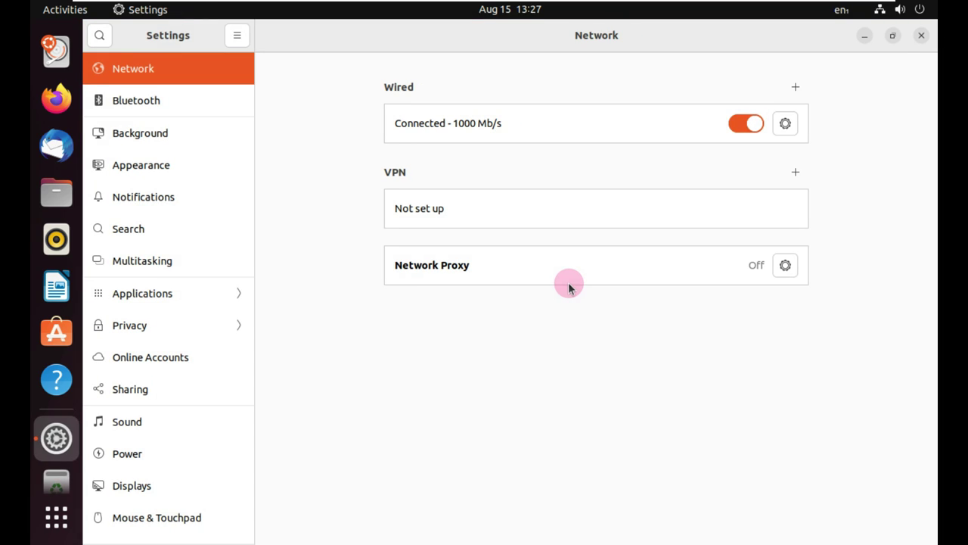
click(163, 477)
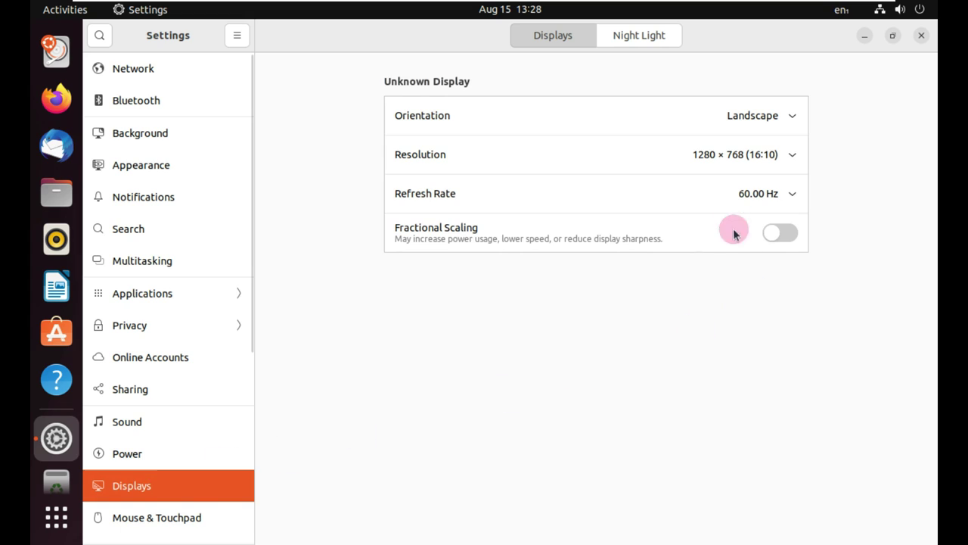
click(747, 160)
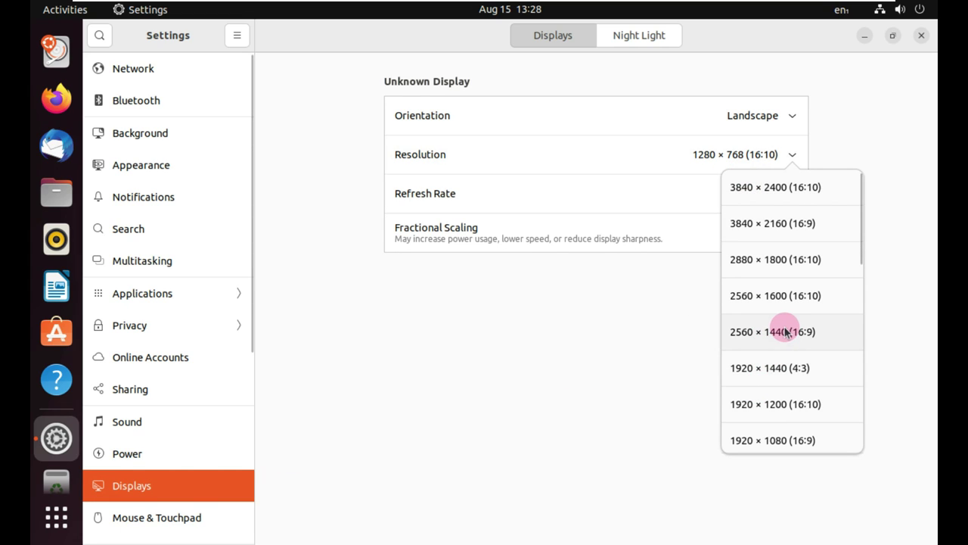
click(777, 444)
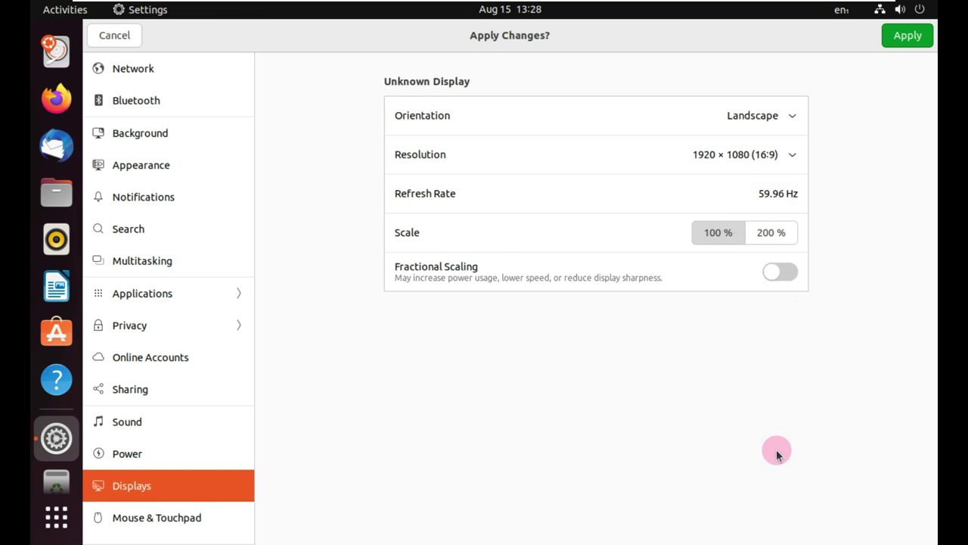
click(893, 37)
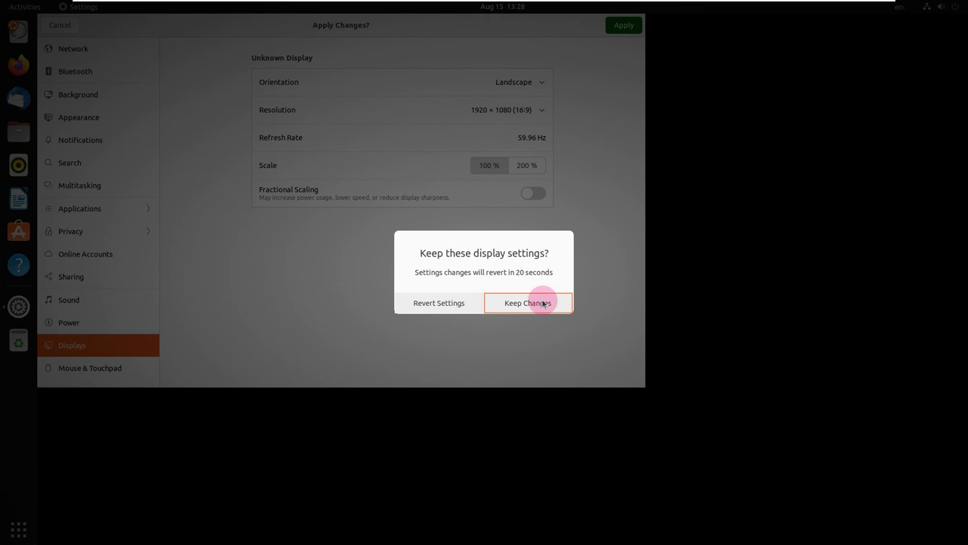
click(549, 301)
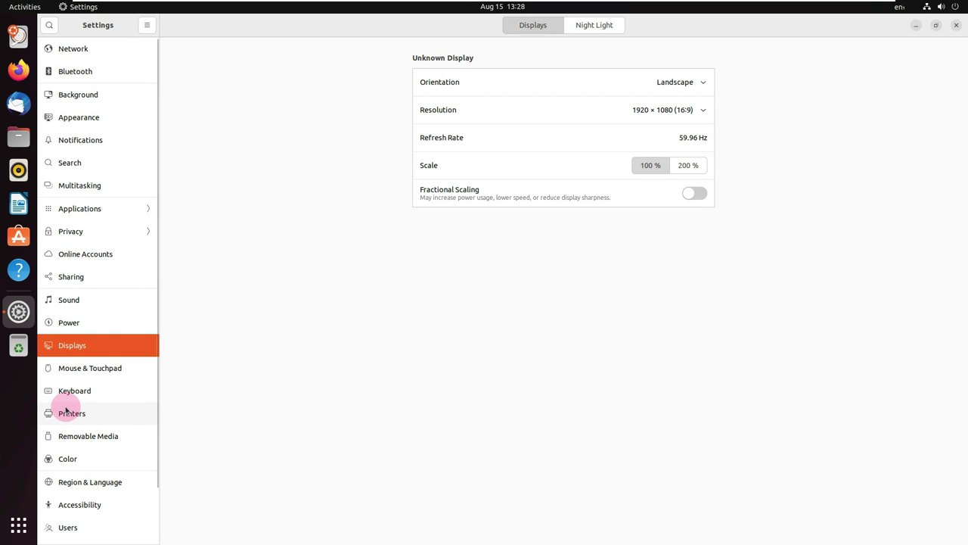
Check the operating system name and version in the system's About information, and close Settings.
scroll(68, 408, down, 2)
scroll(68, 408, down, 1)
mouse_move(762, 4)
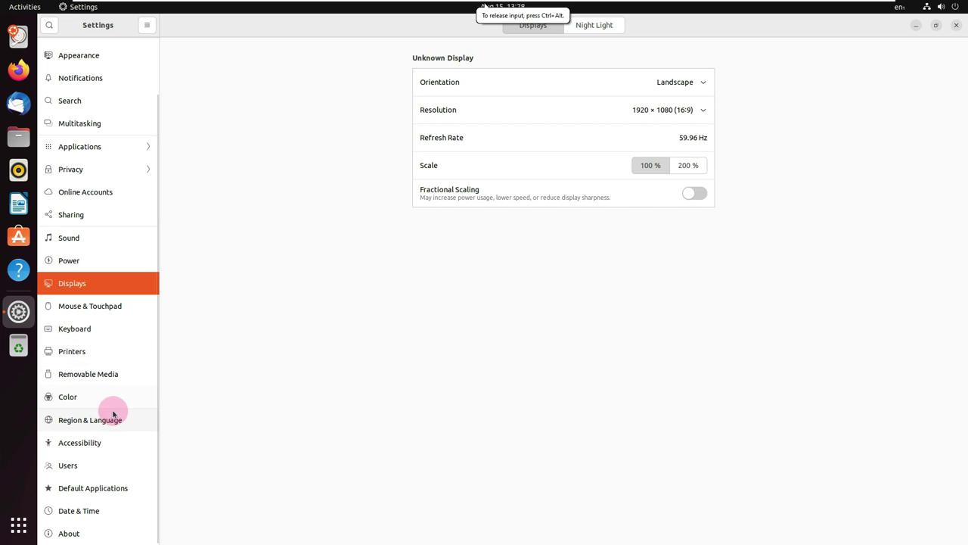
click(97, 533)
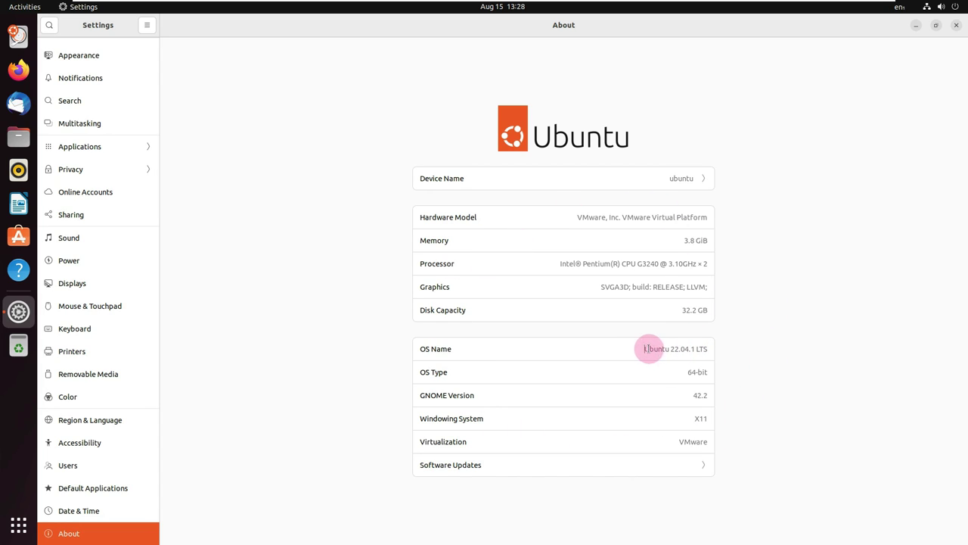
drag(644, 348, 742, 348)
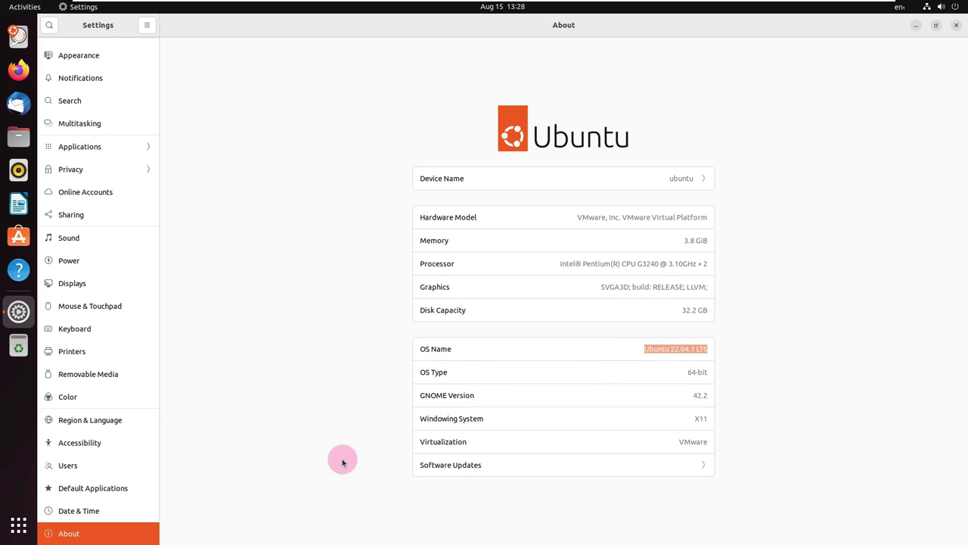
click(955, 27)
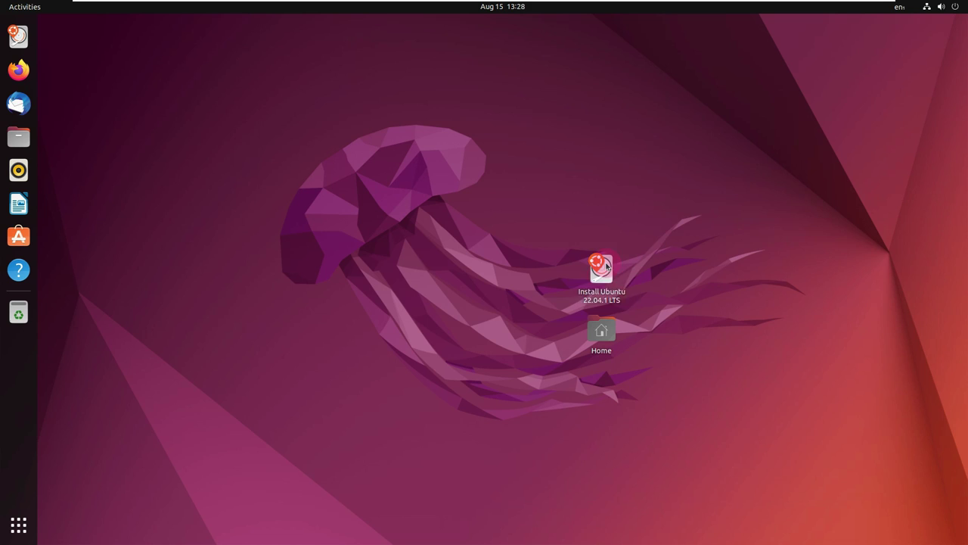
Start the Ubuntu 22.04.1 LTS installer from the desktop and continue with English as the installation language.
right_click(607, 282)
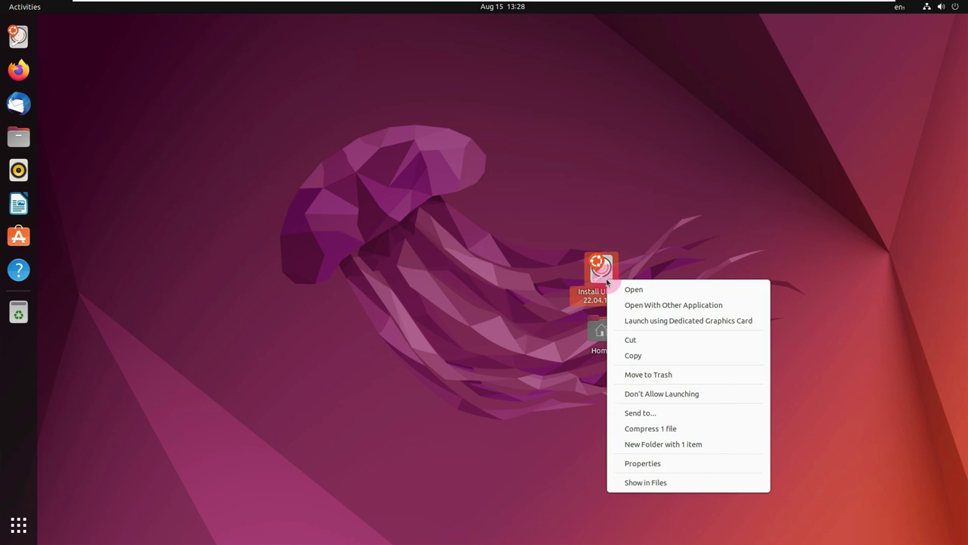
click(652, 270)
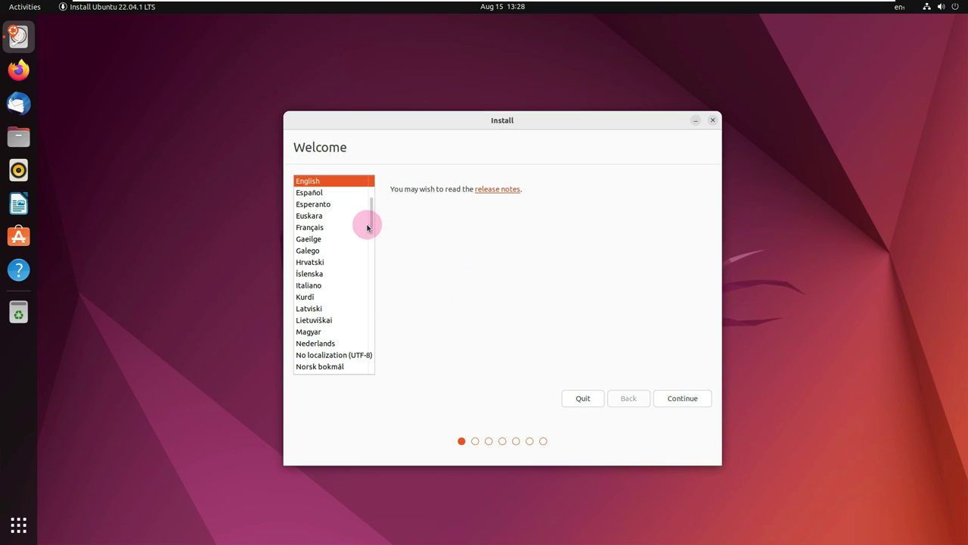
drag(372, 227, 371, 201)
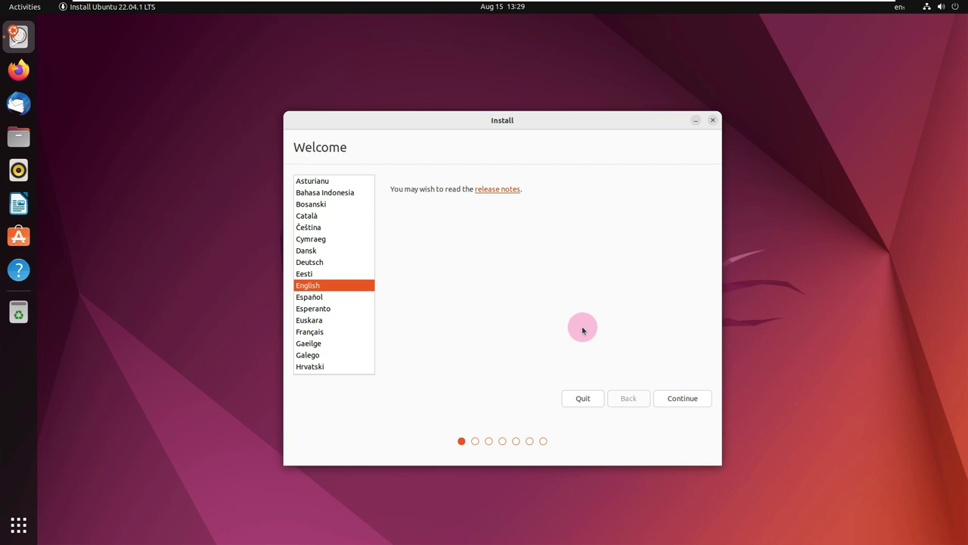
click(683, 400)
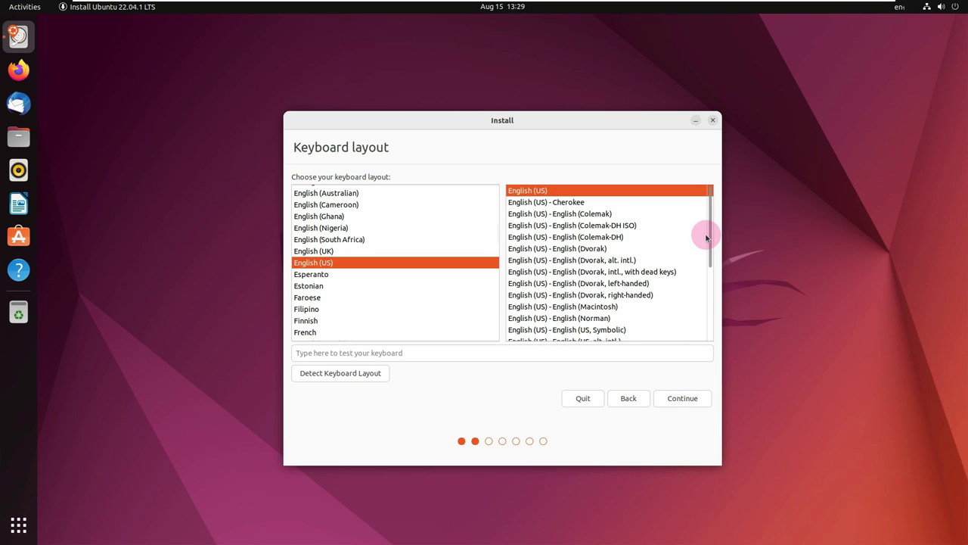
Accept the English (US) keyboard layout and continue with a Normal installation, including update downloads and third-party software.
scroll(494, 263, up, 1)
scroll(493, 263, down, 1)
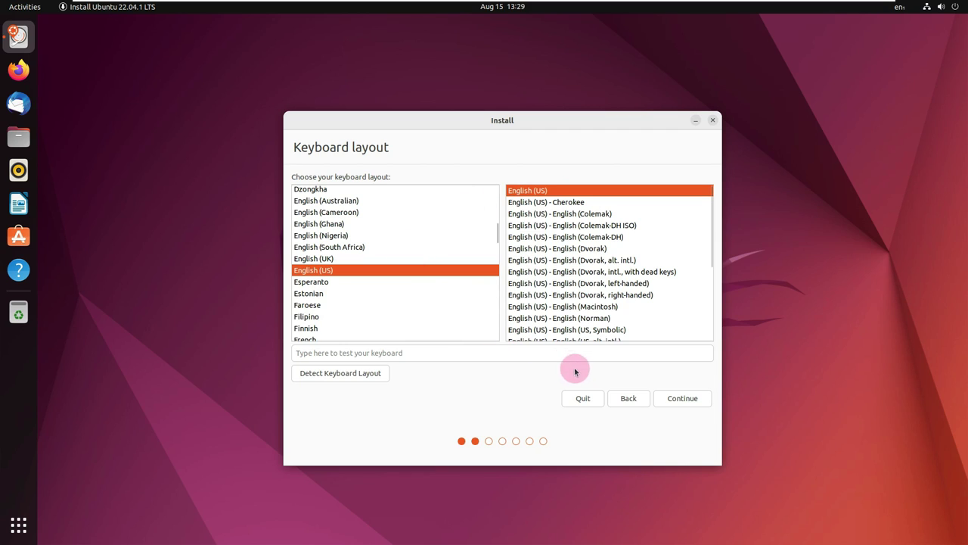
click(680, 396)
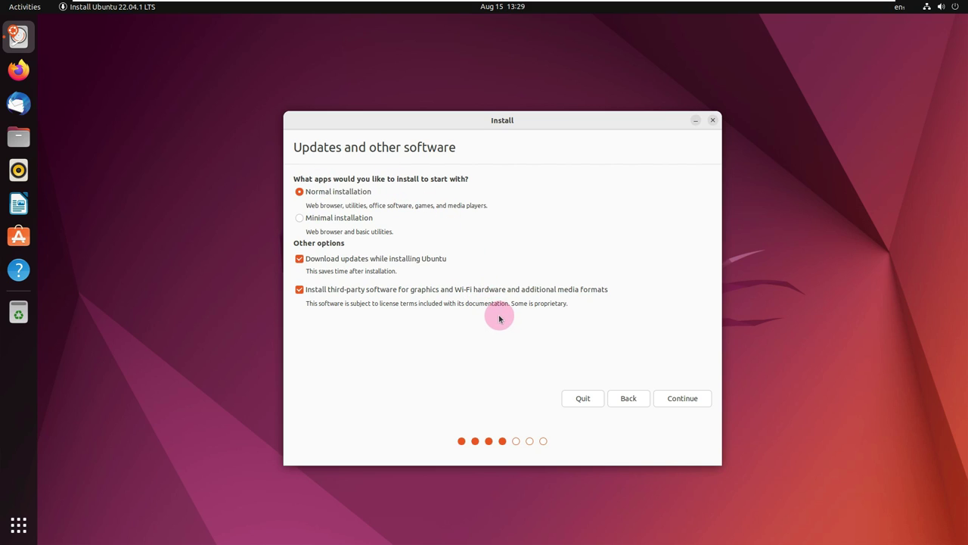
click(678, 397)
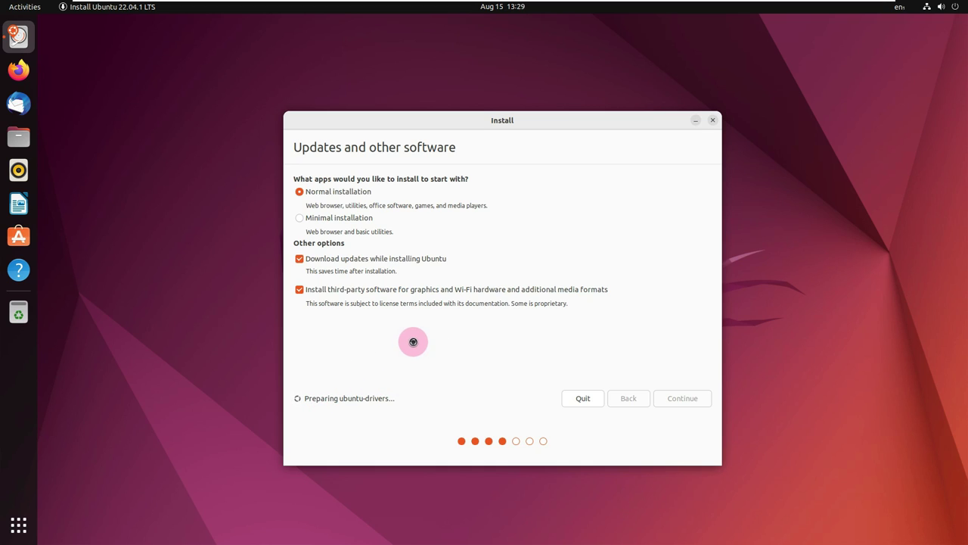
click(20, 527)
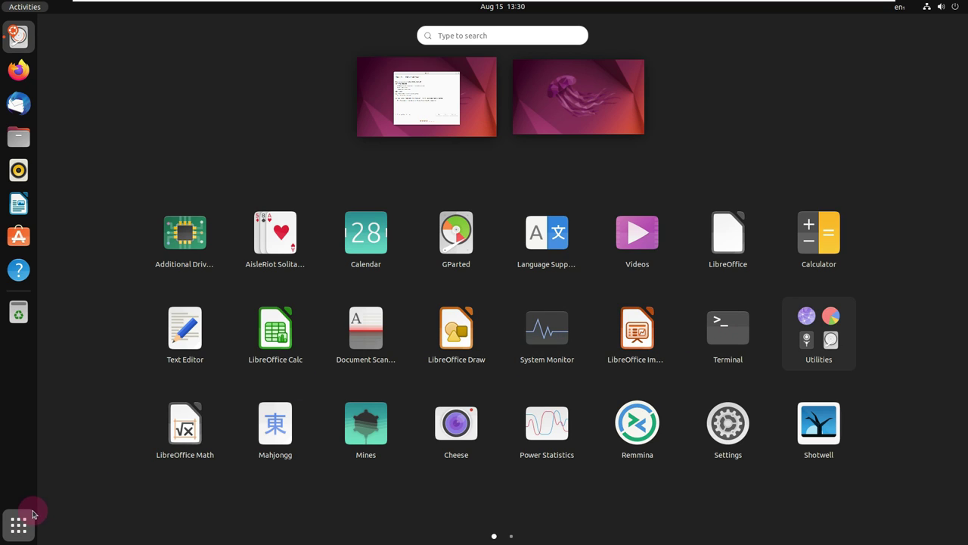
scroll(159, 410, down, 1)
scroll(159, 409, up, 1)
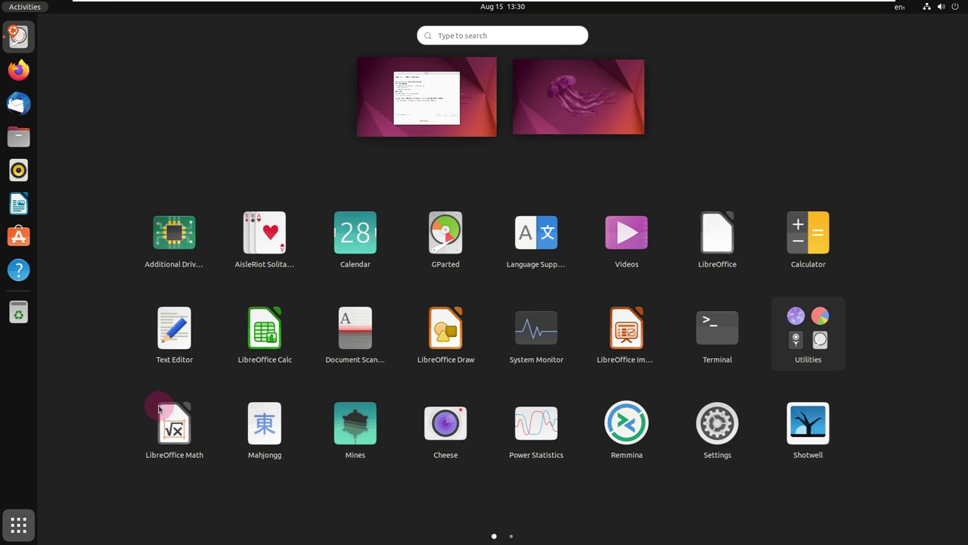
click(20, 521)
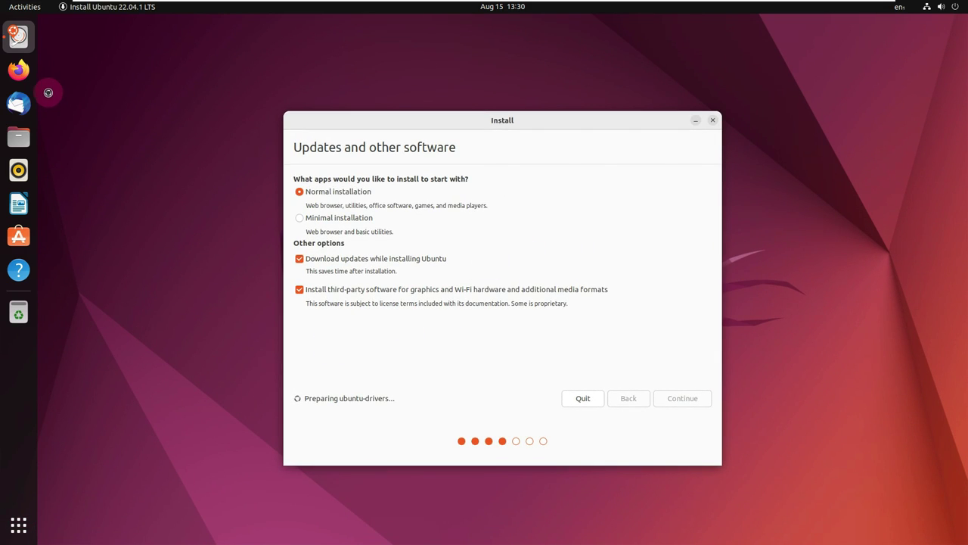
Launch the Firefox web browser while the installer prepares.
click(18, 69)
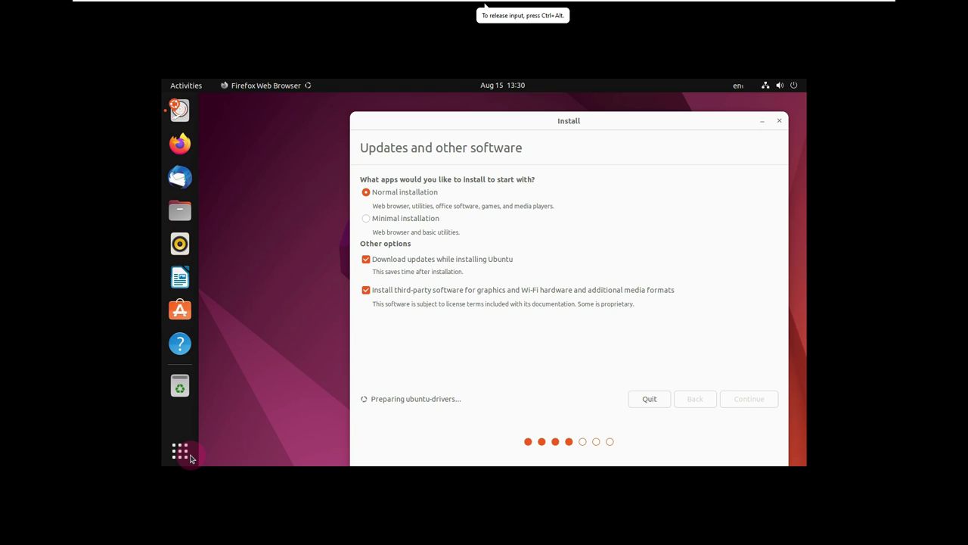
Reopen the display settings, set the resolution to 1920 × 1080 (16:9) again and keep the change.
click(182, 454)
click(181, 454)
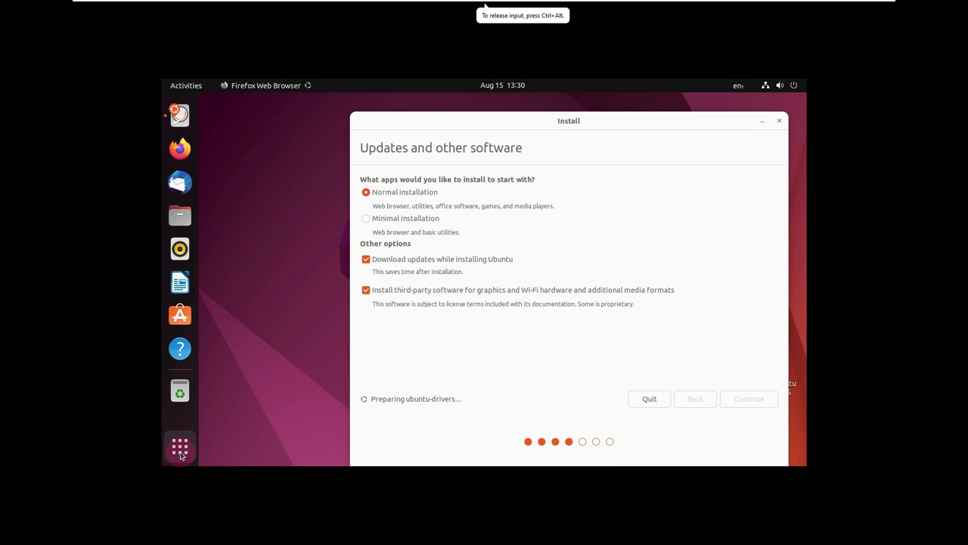
click(182, 453)
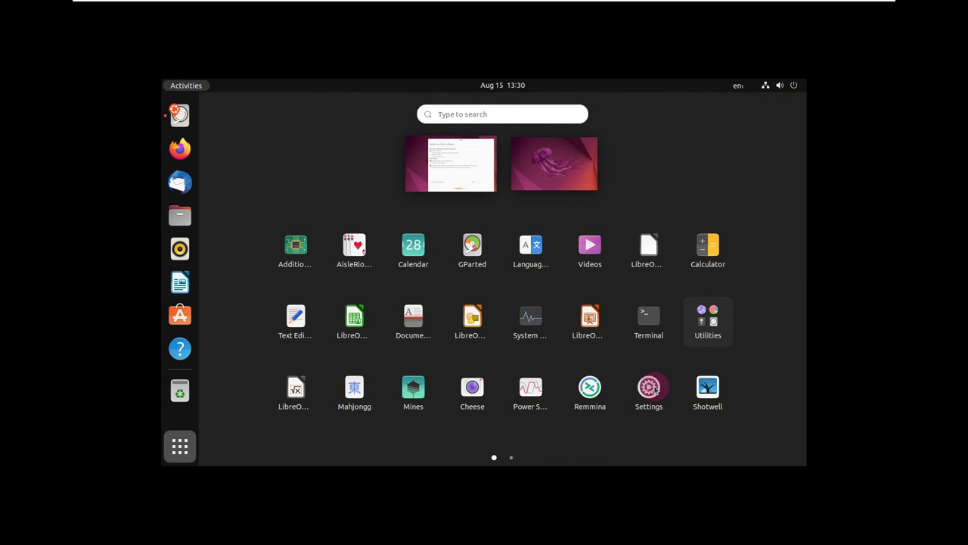
click(653, 388)
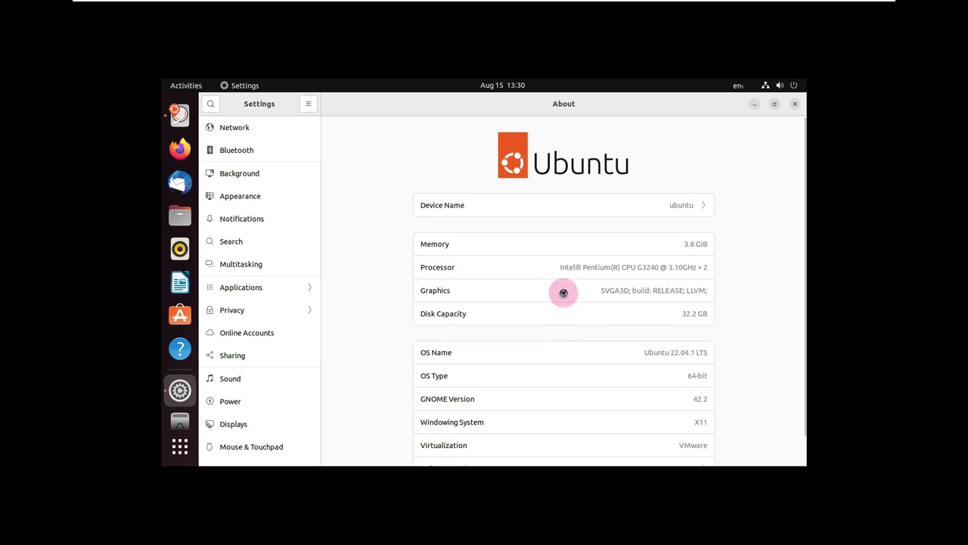
click(258, 422)
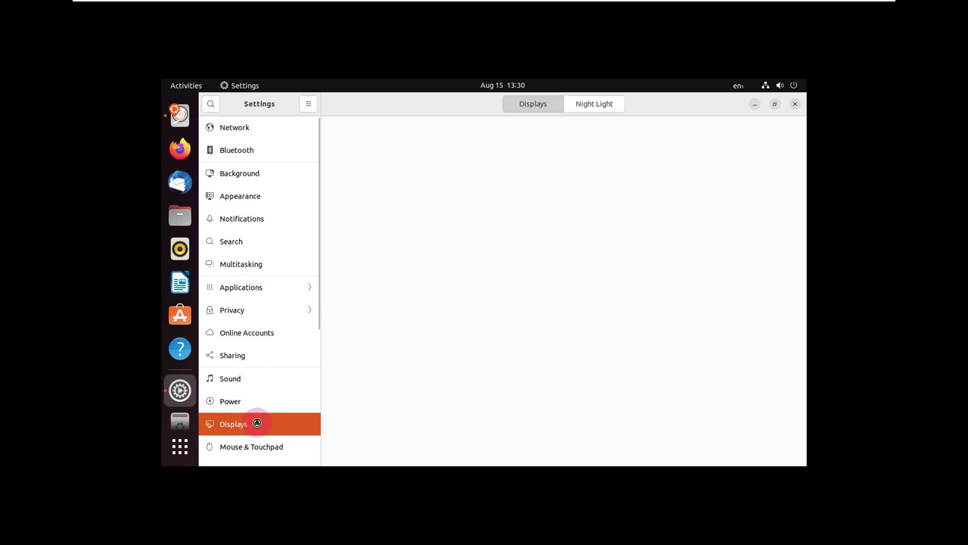
click(655, 190)
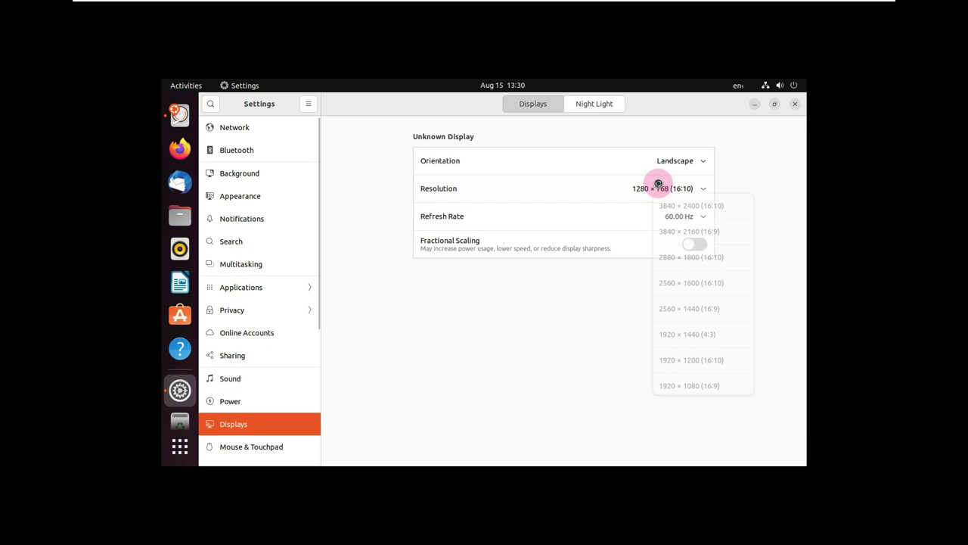
click(695, 391)
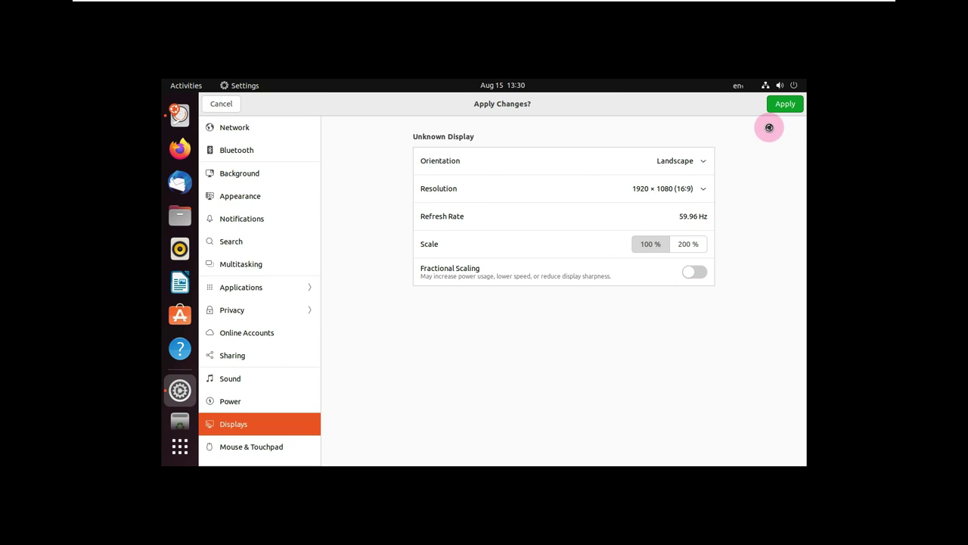
click(775, 104)
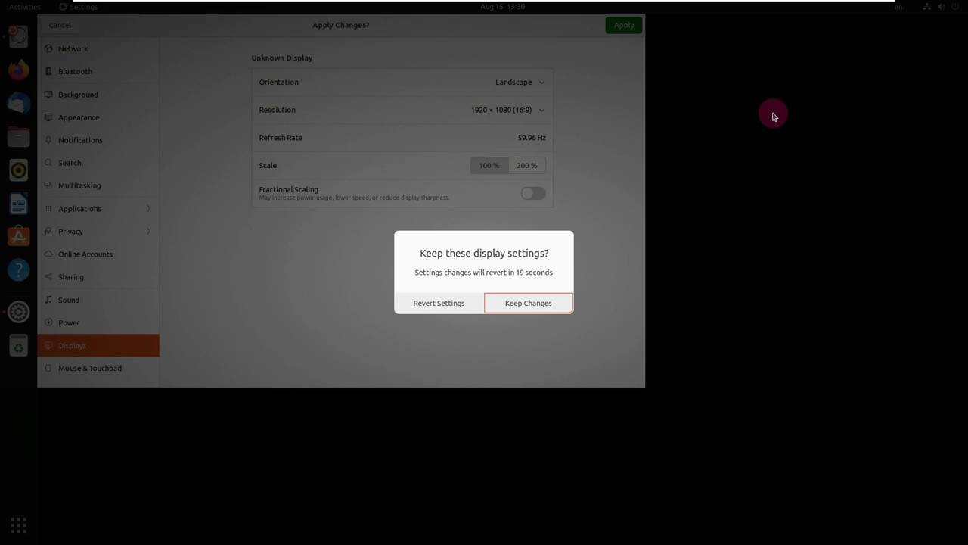
click(561, 301)
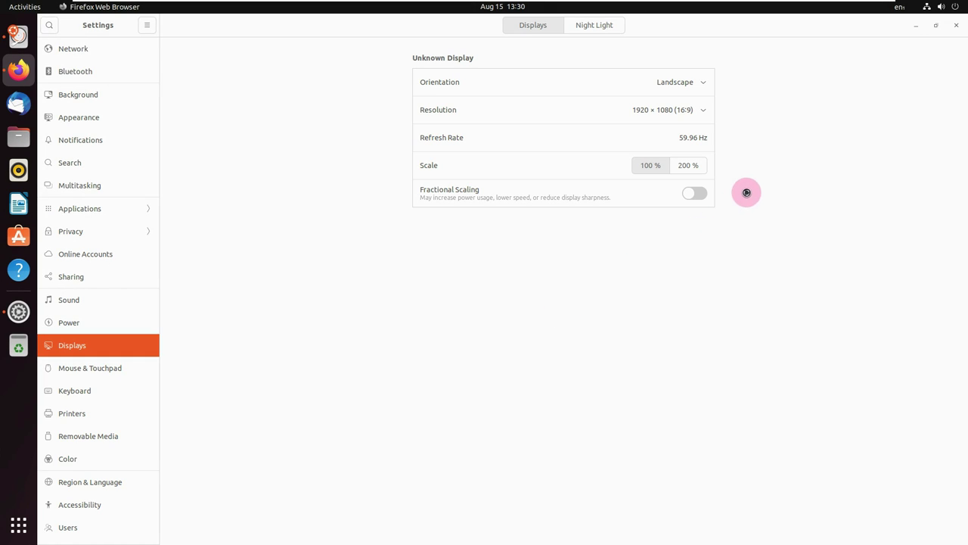
Close Firefox's mozilla.org privacy tab and the Settings window, and bring the Ubuntu installer back to the front.
click(956, 26)
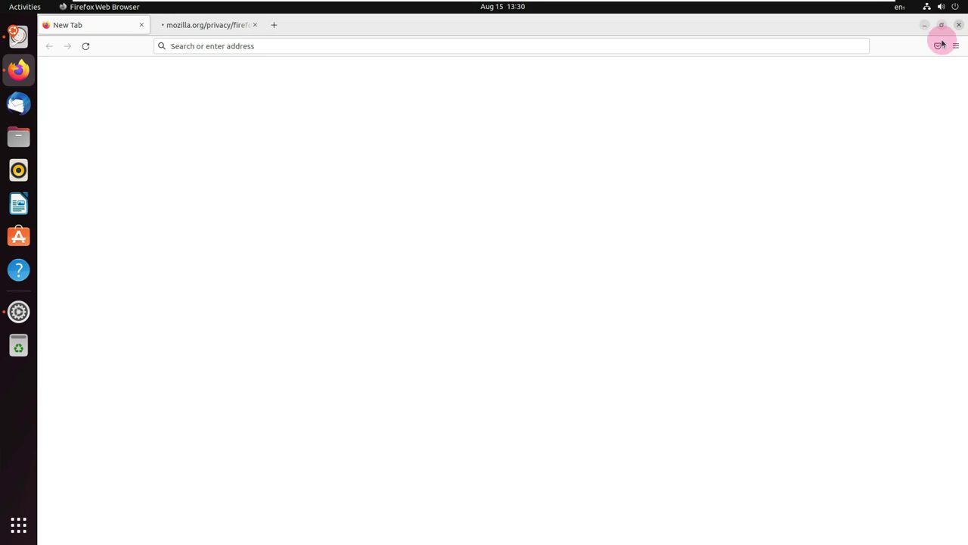
click(254, 25)
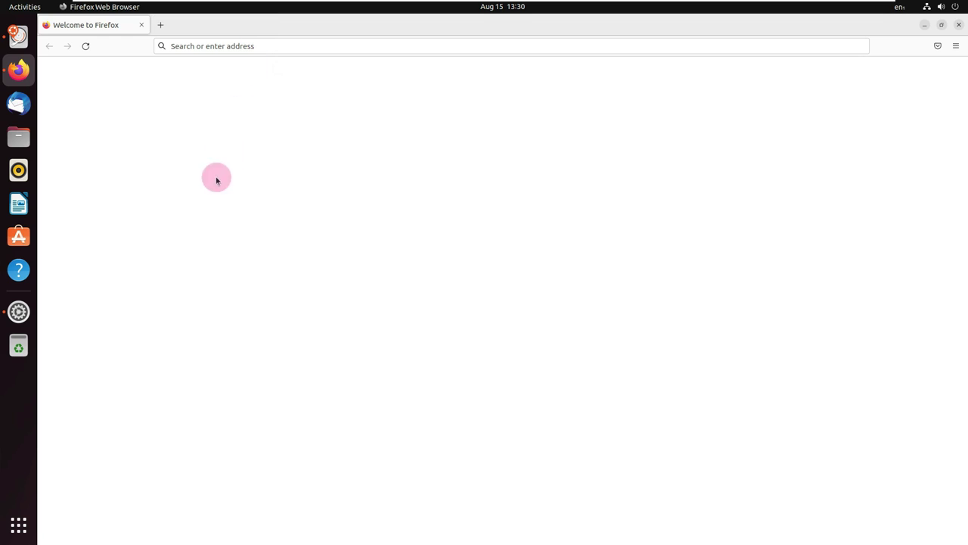
click(18, 311)
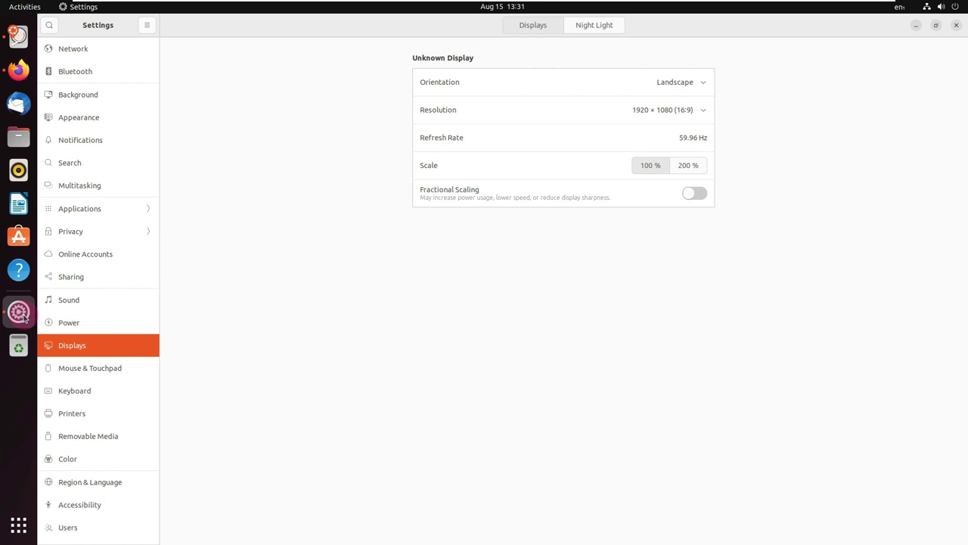
click(956, 26)
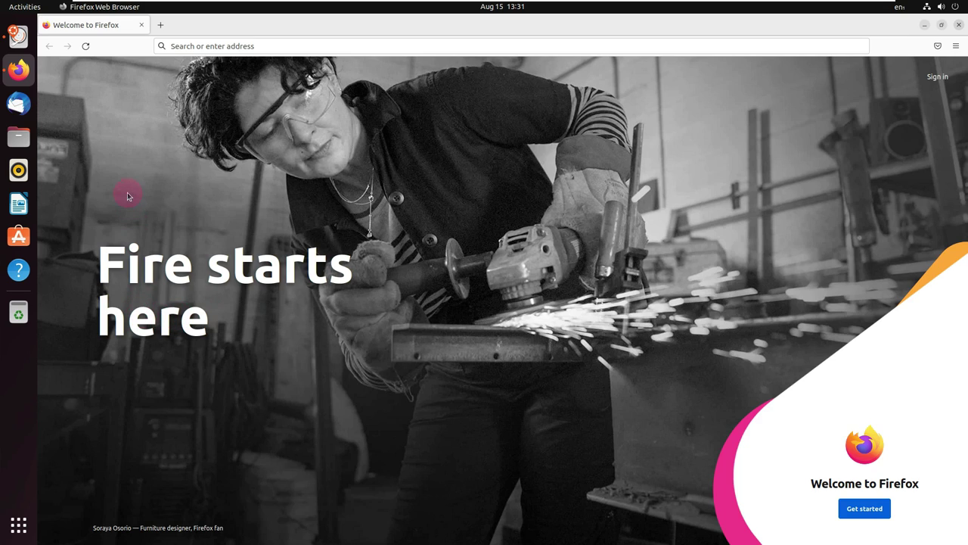
click(18, 36)
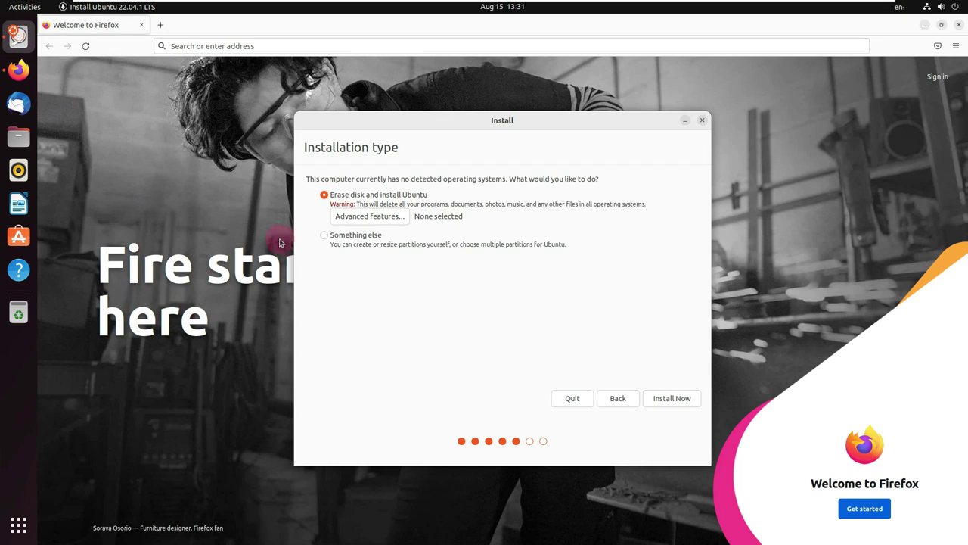
View the installer's advanced disk features, cancel out of them and quit the Ubuntu installation.
click(923, 25)
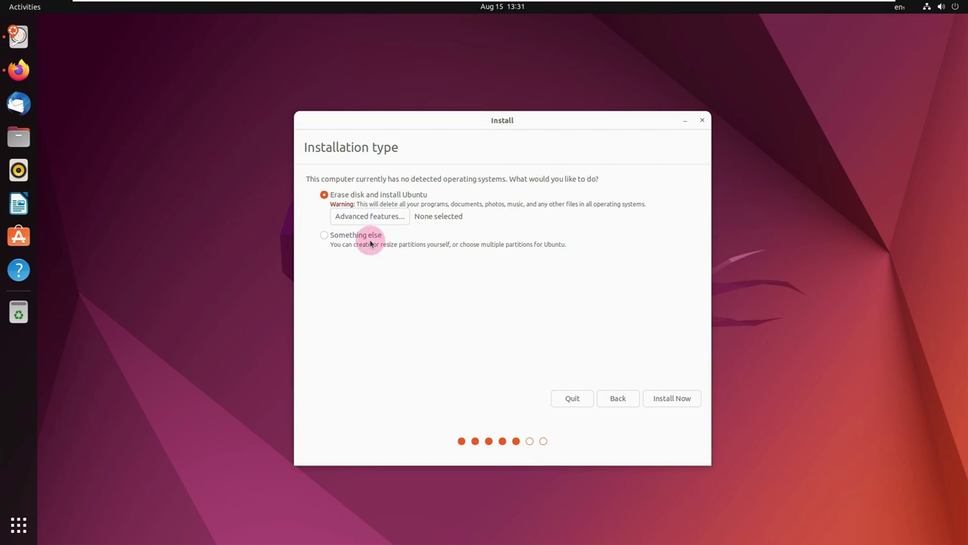
click(374, 217)
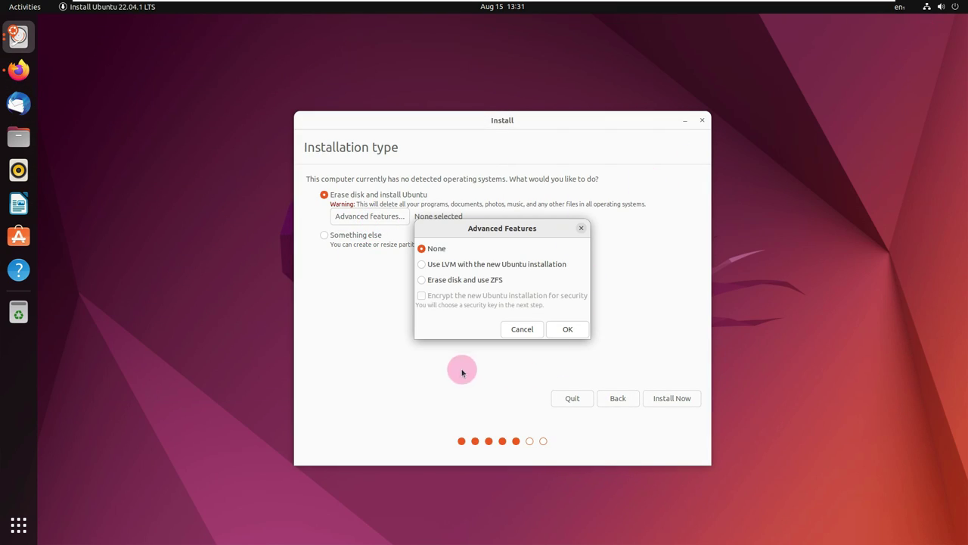
click(532, 335)
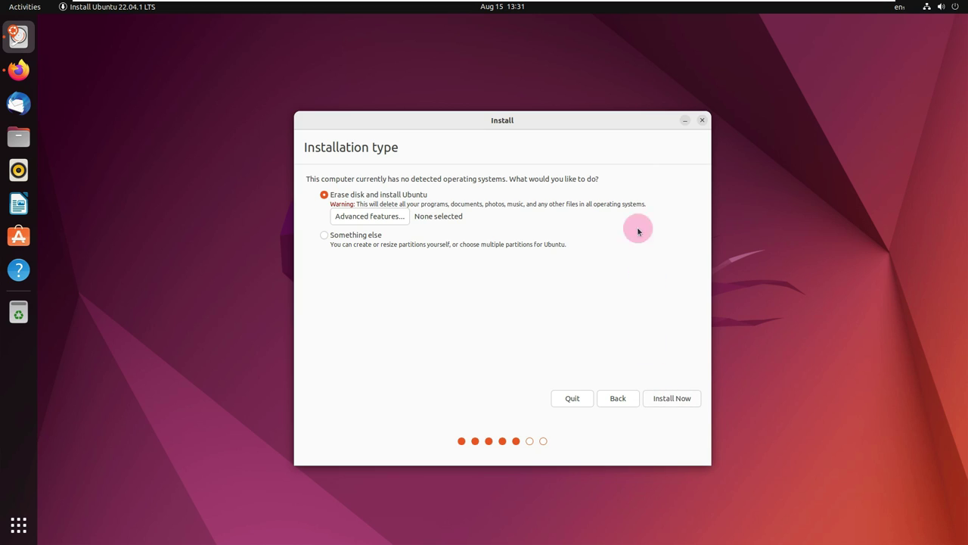
click(703, 122)
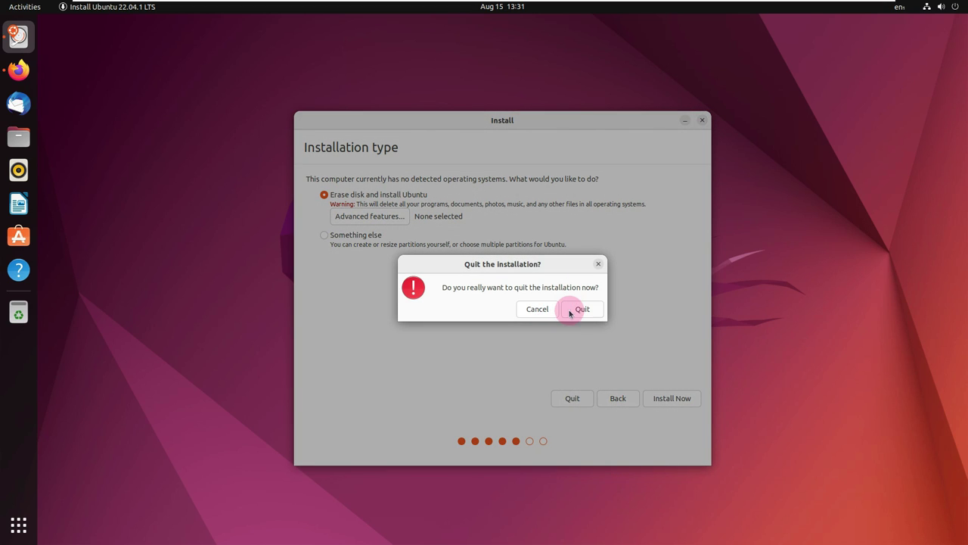
click(571, 309)
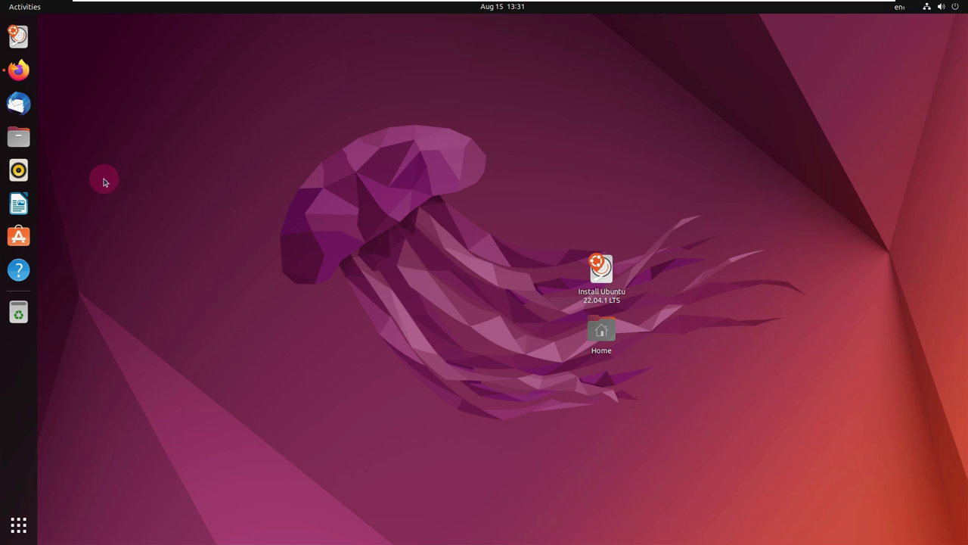
Switch to Firefox, go to ubuntu.com and accept all trackers to enter the site.
click(19, 71)
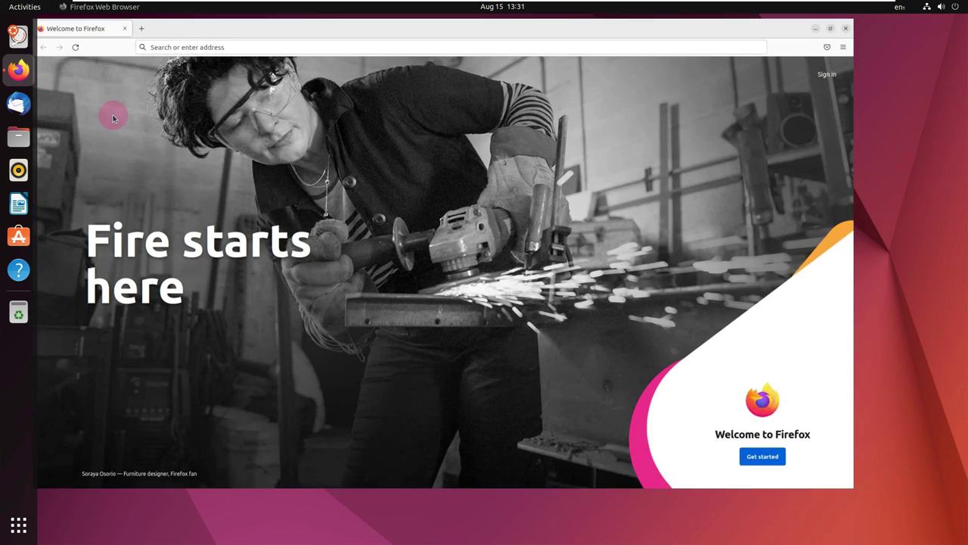
click(318, 45)
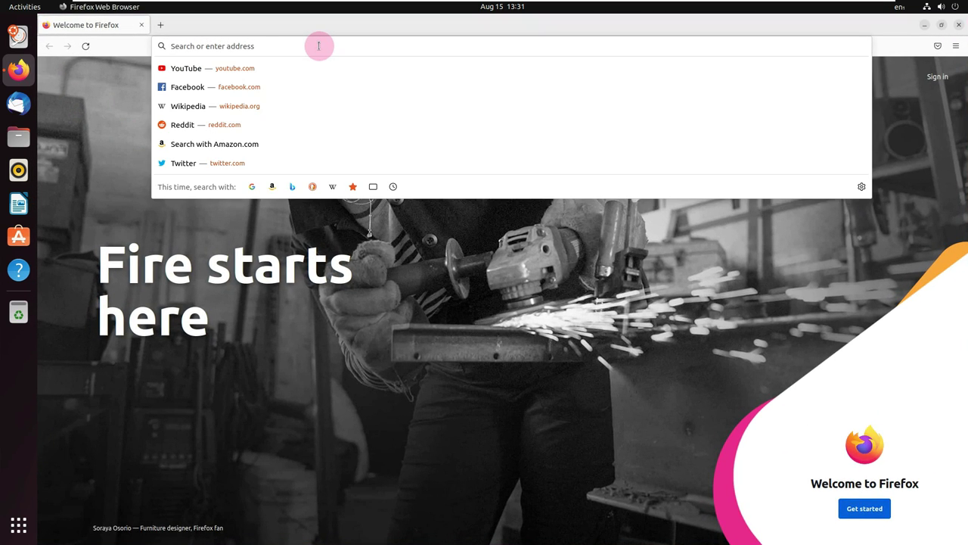
text(ubun)
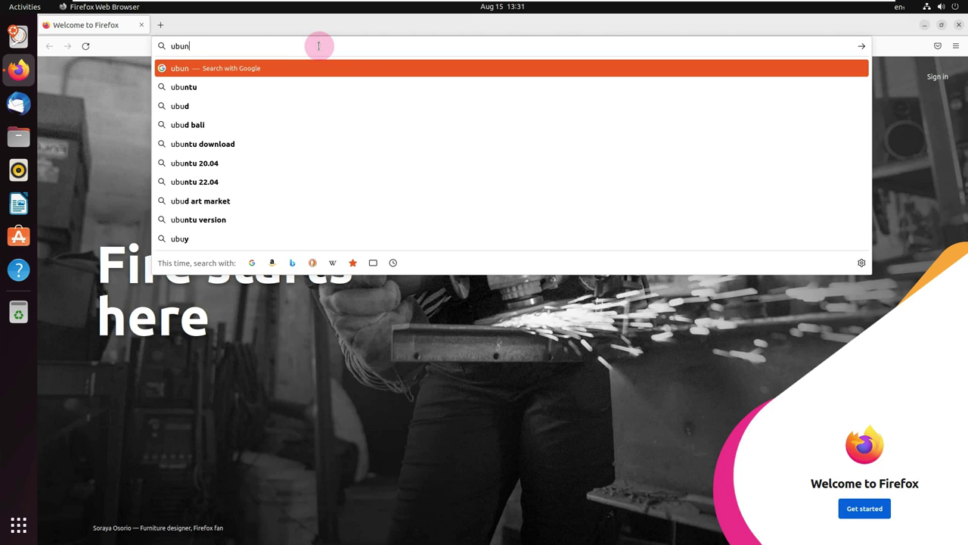
text(tu)
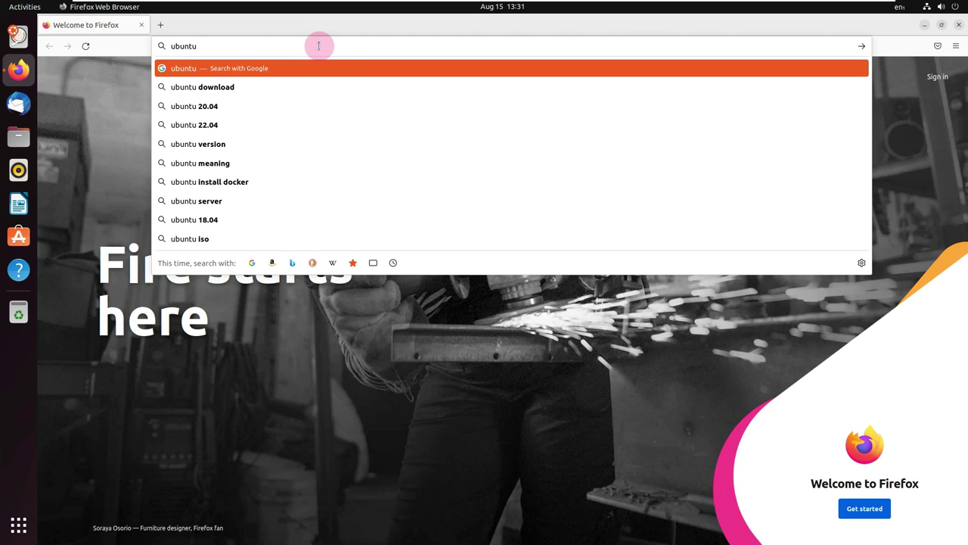
text(.)
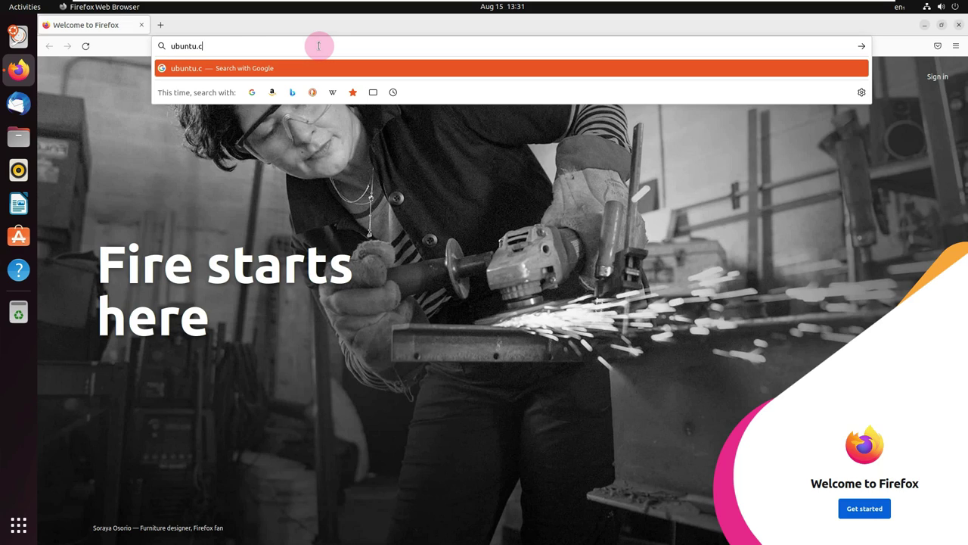
text(com)
key(Return)
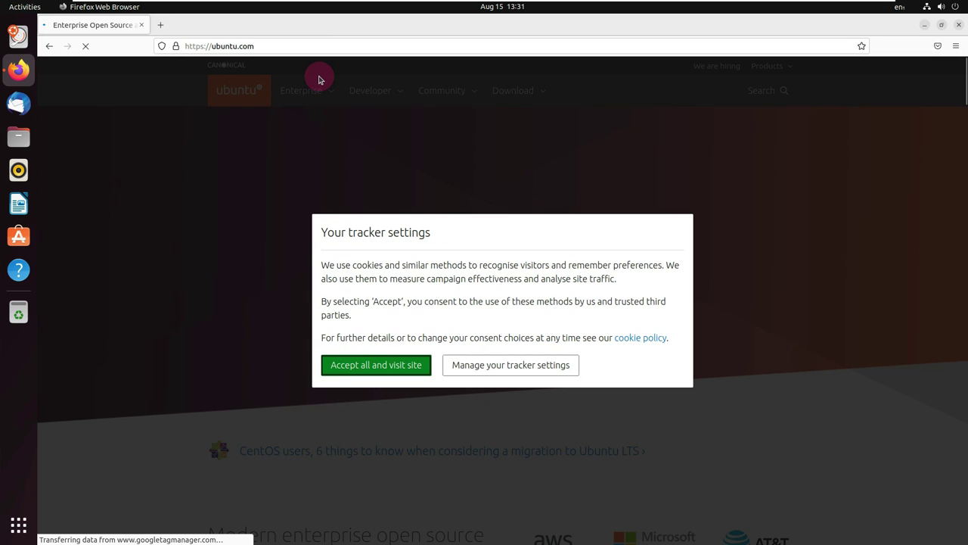
click(372, 366)
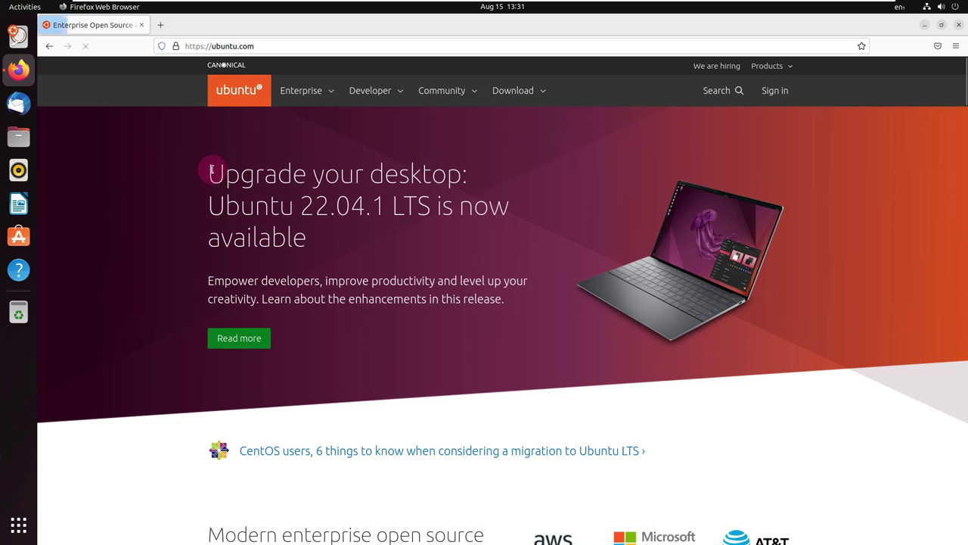
View the announcement of the Ubuntu 22.04.1 LTS desktop upgrade and go on to the Ubuntu Desktop download page.
drag(208, 168, 328, 245)
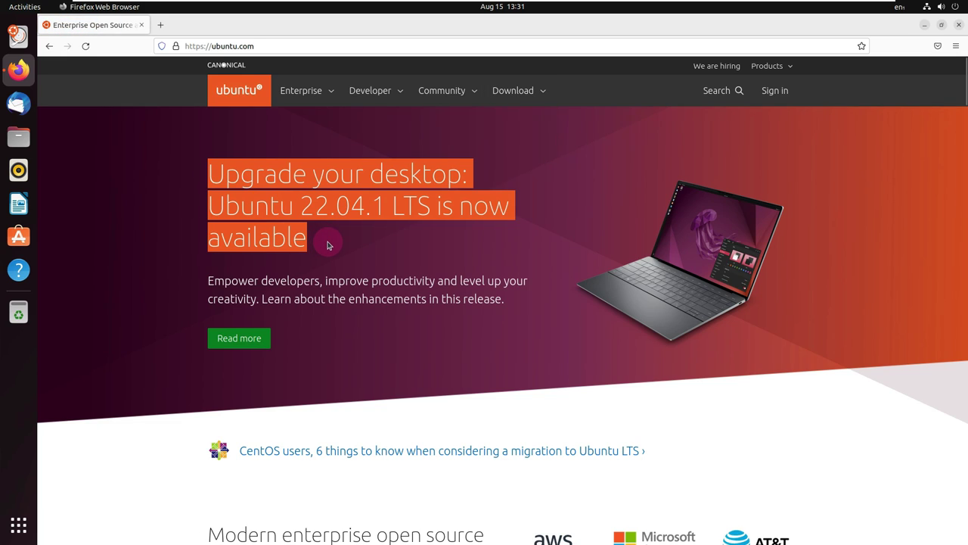
click(239, 338)
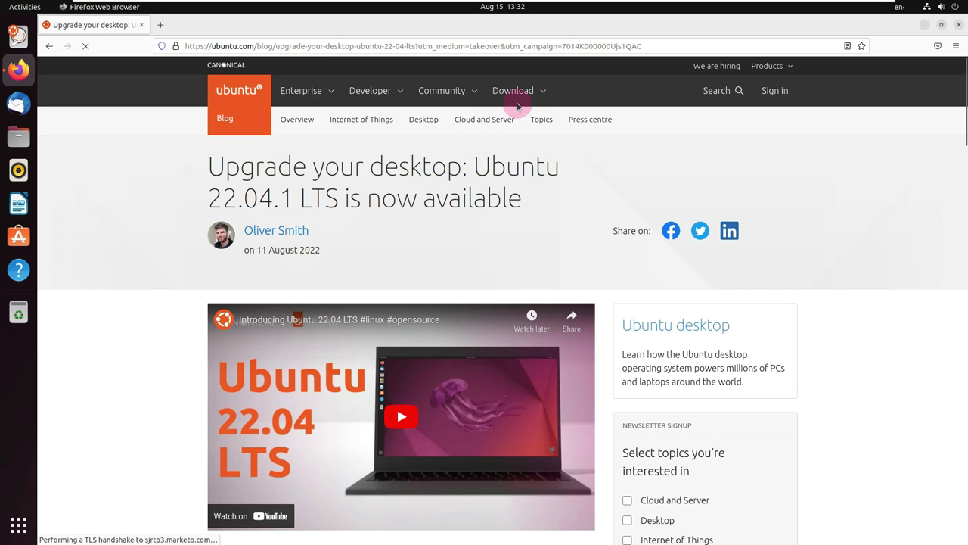
click(545, 95)
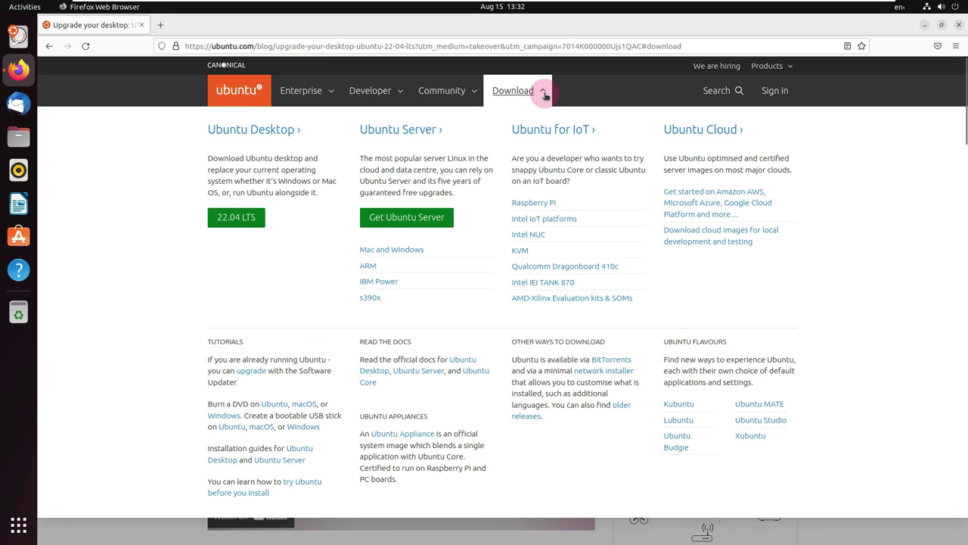
click(243, 134)
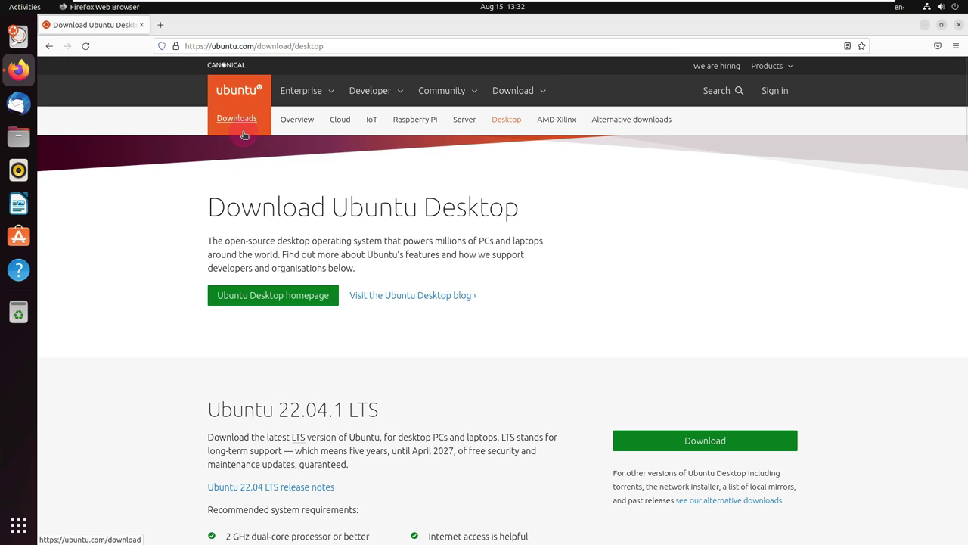
Examine the Ubuntu 22.04.1 LTS download section, including its system requirements, and look through the Ubuntu 22.04 LTS release notes.
scroll(303, 274, down, 2)
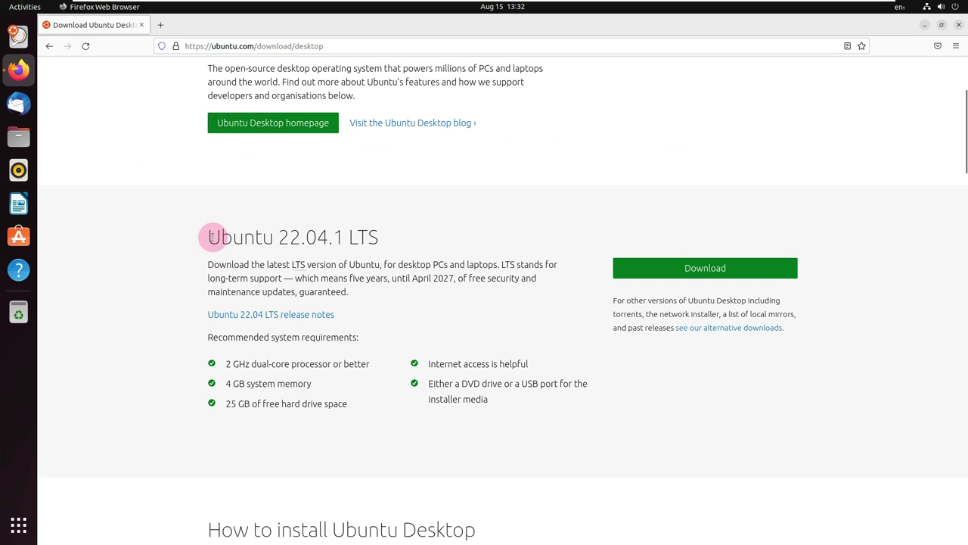
drag(212, 237, 408, 233)
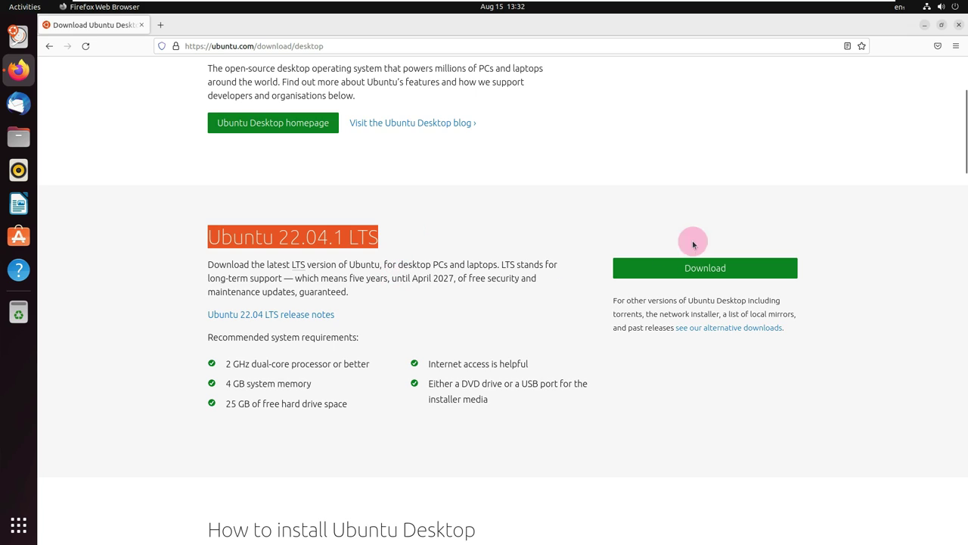
scroll(360, 354, down, 1)
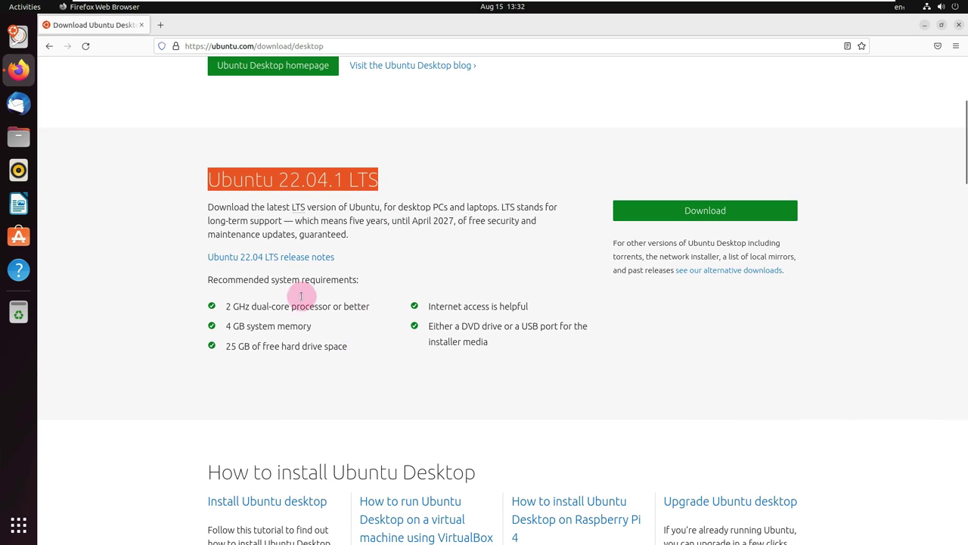
click(289, 258)
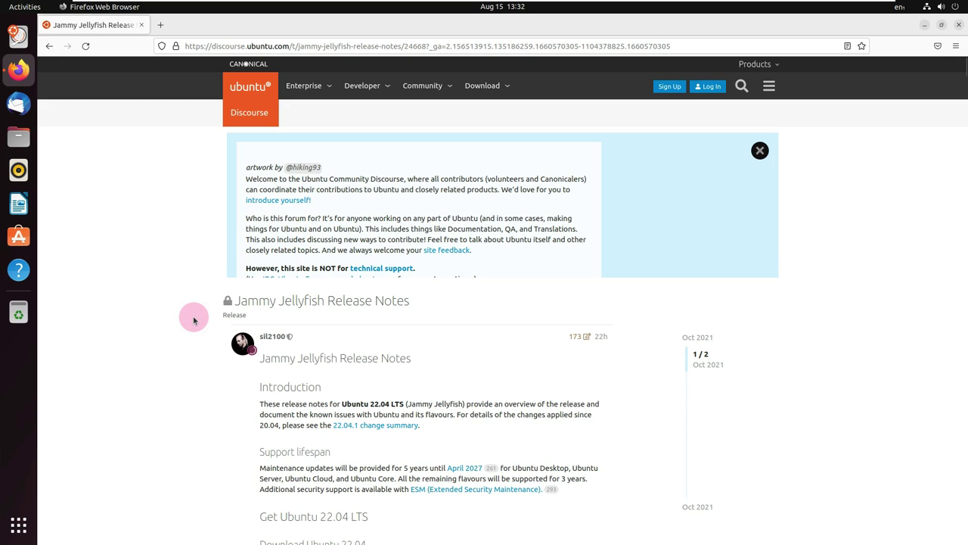
scroll(194, 320, down, 10)
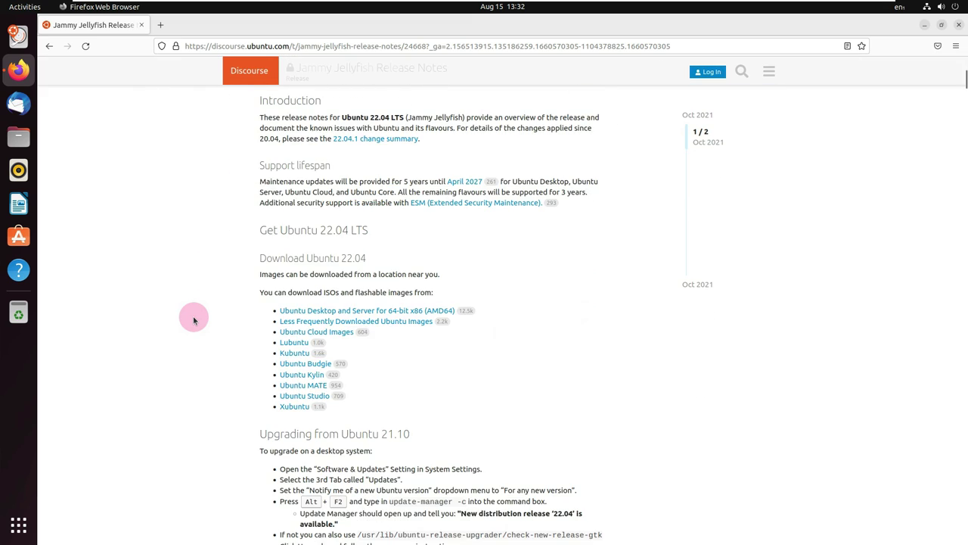
scroll(194, 320, down, 4)
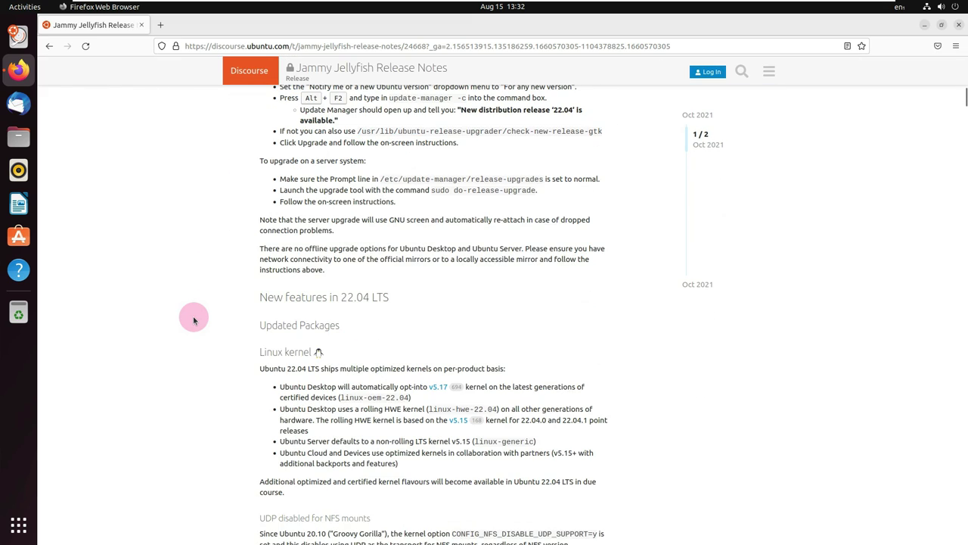
scroll(193, 319, up, 9)
scroll(194, 320, up, 1)
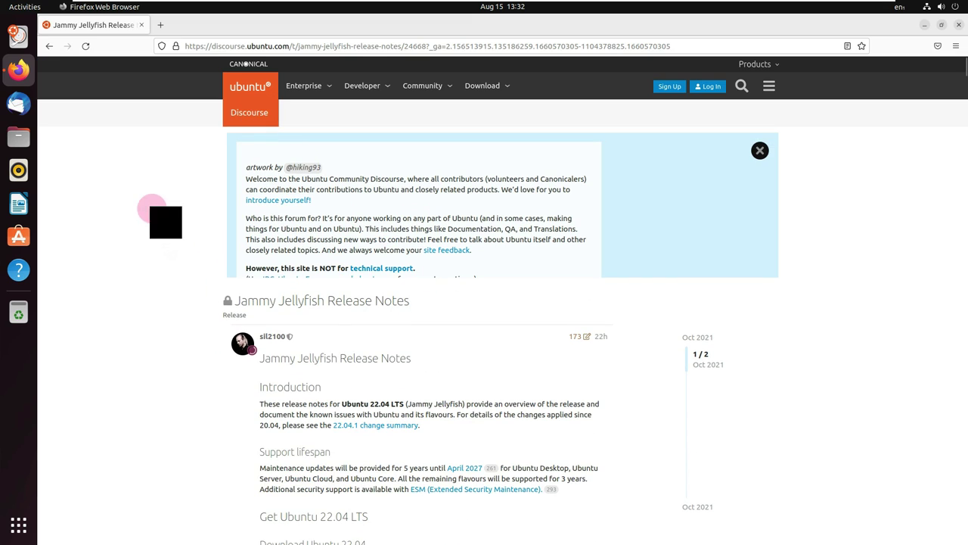
Return to the Ubuntu Desktop download page, start the Ubuntu 22.04.1 LTS download and cancel it.
click(49, 47)
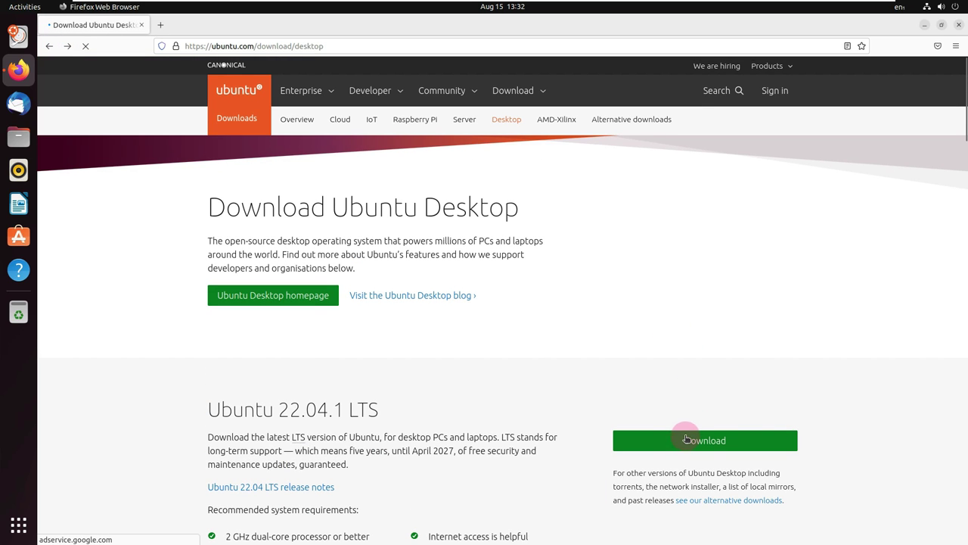
click(686, 439)
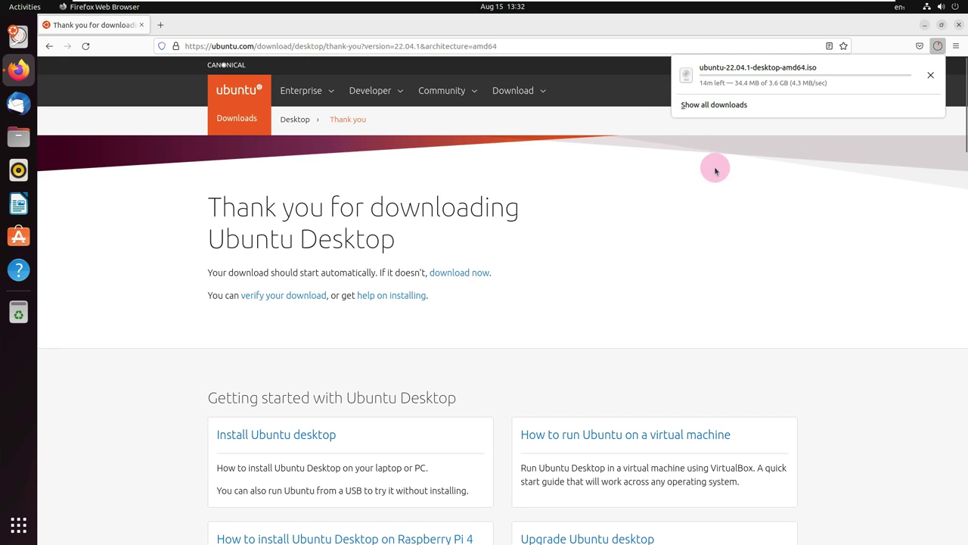
click(930, 75)
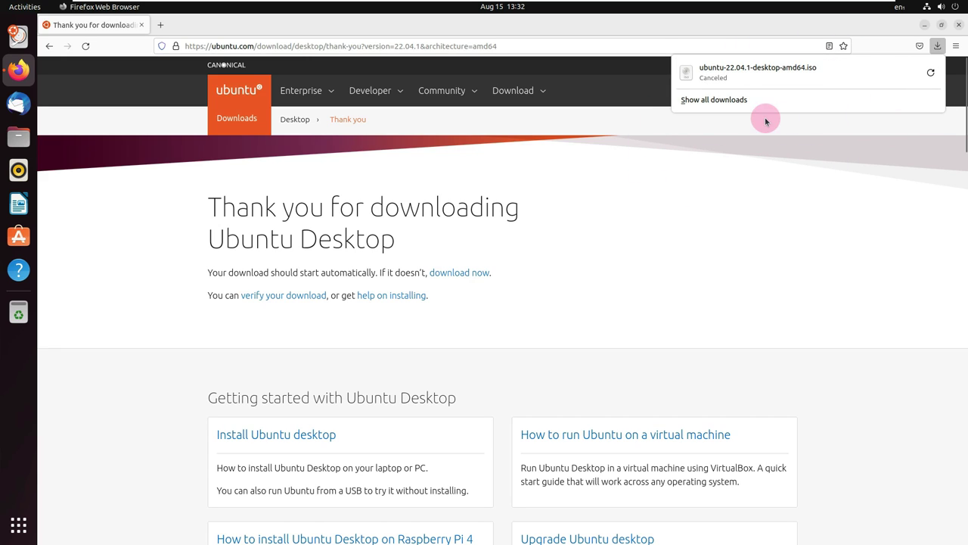
Go to the 9to5Linux YouTube channel at youtube.com/9to5linux.
click(547, 42)
click(546, 44)
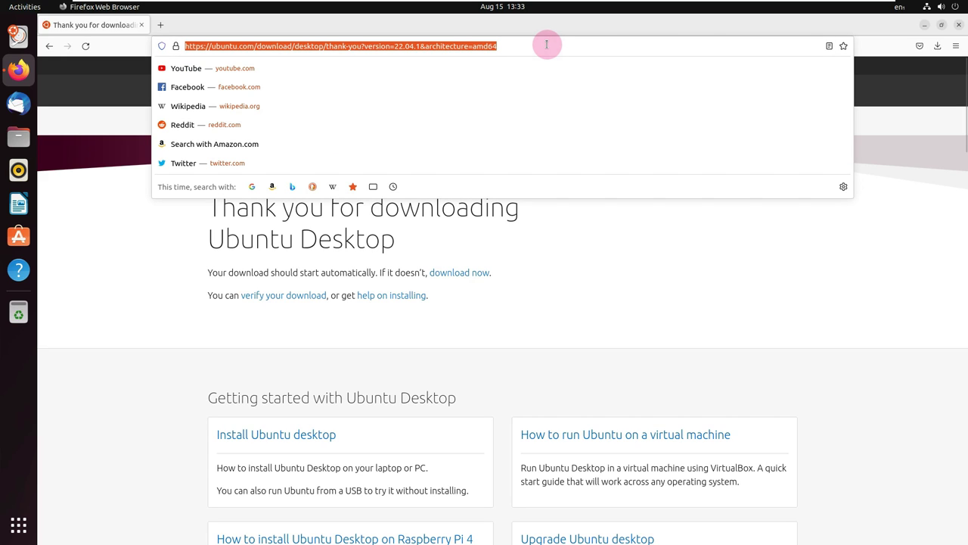
text(youtube.)
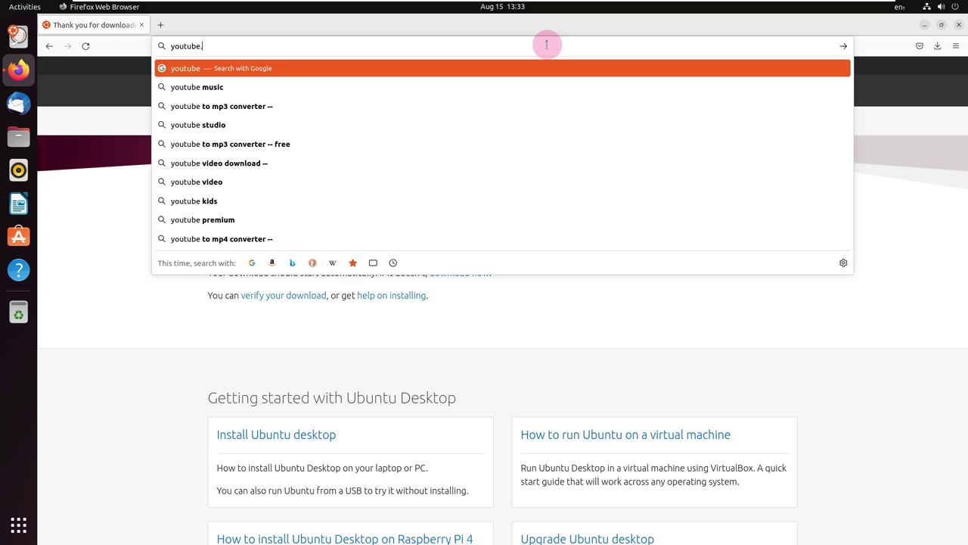
text(com/9to5linux)
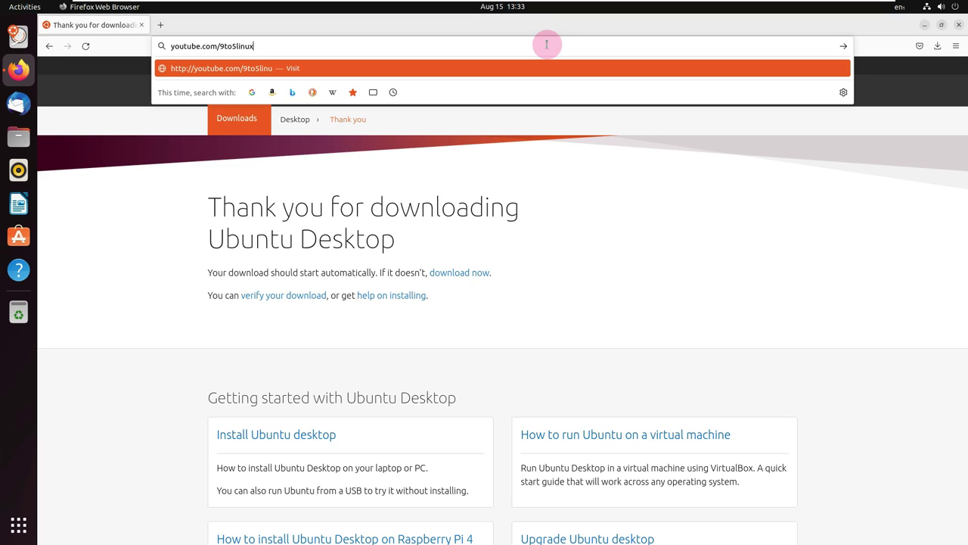
key(Return)
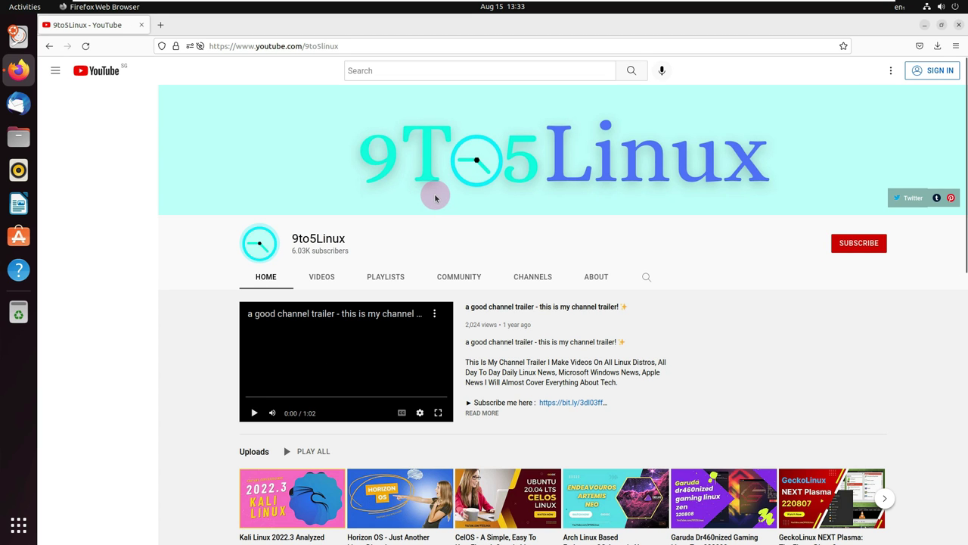
Search within the channel for "ubuntu", refine the search to "ubuntu 22.04" and browse the video results.
click(647, 277)
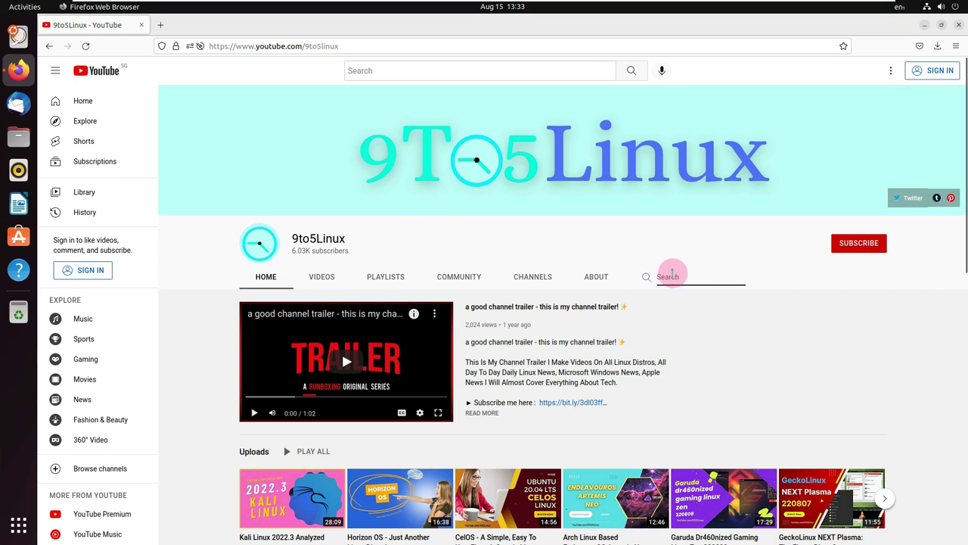
text(ubuntu)
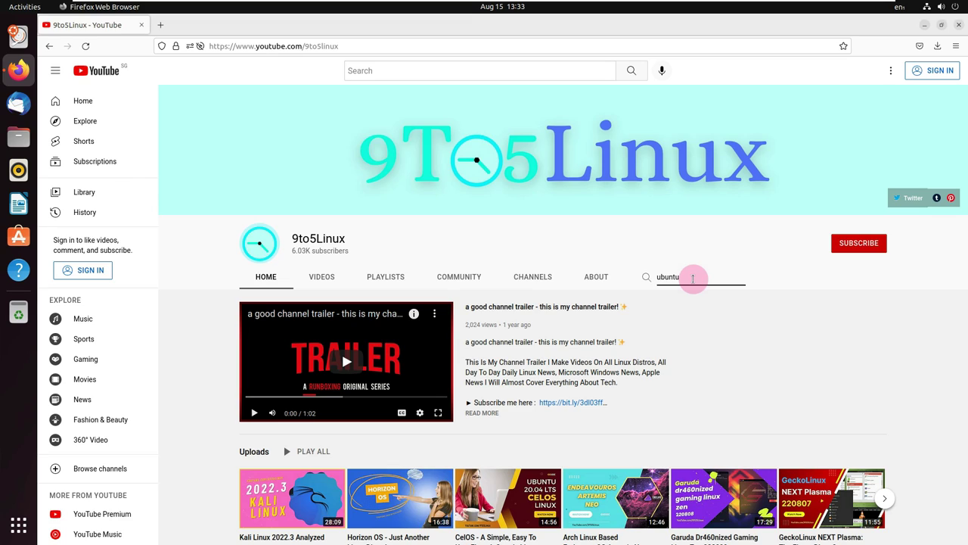
key(Return)
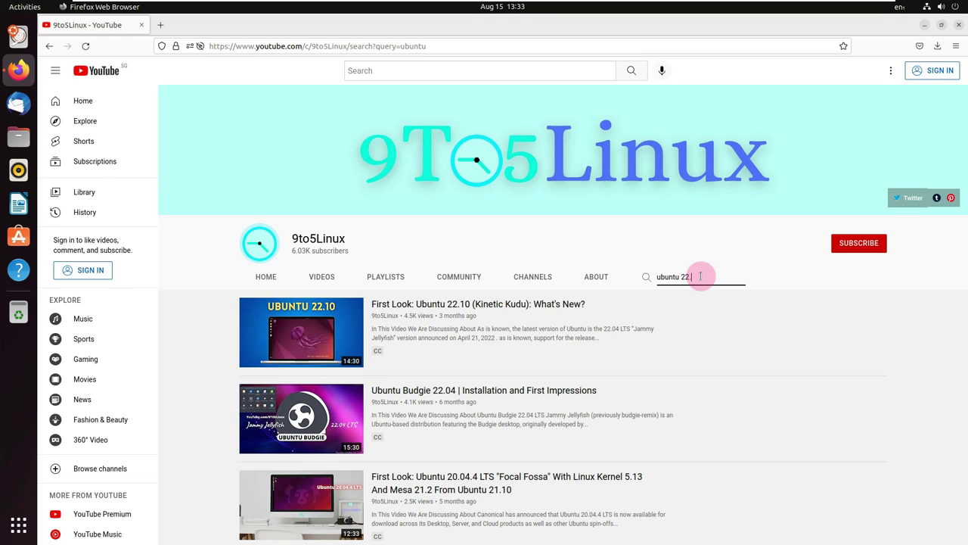
key(Return)
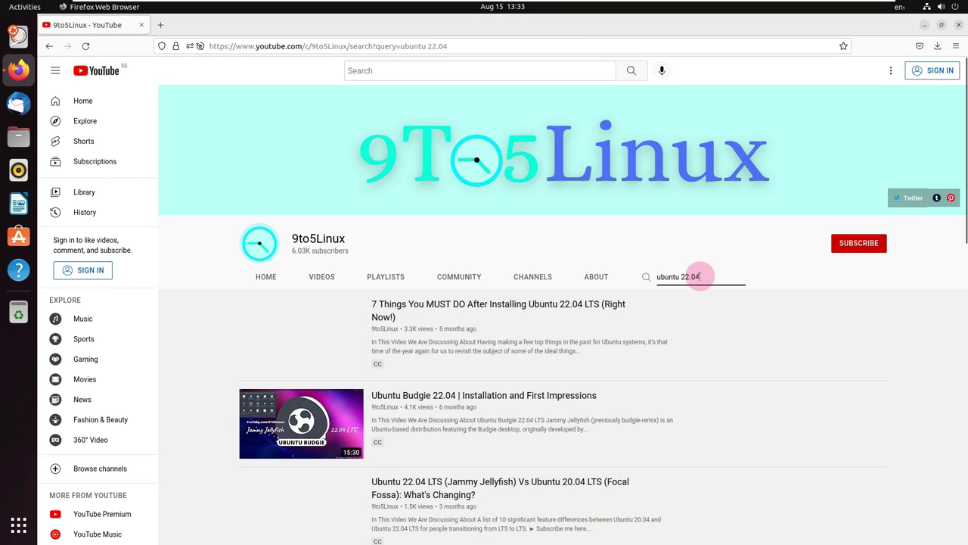
scroll(749, 276, down, 5)
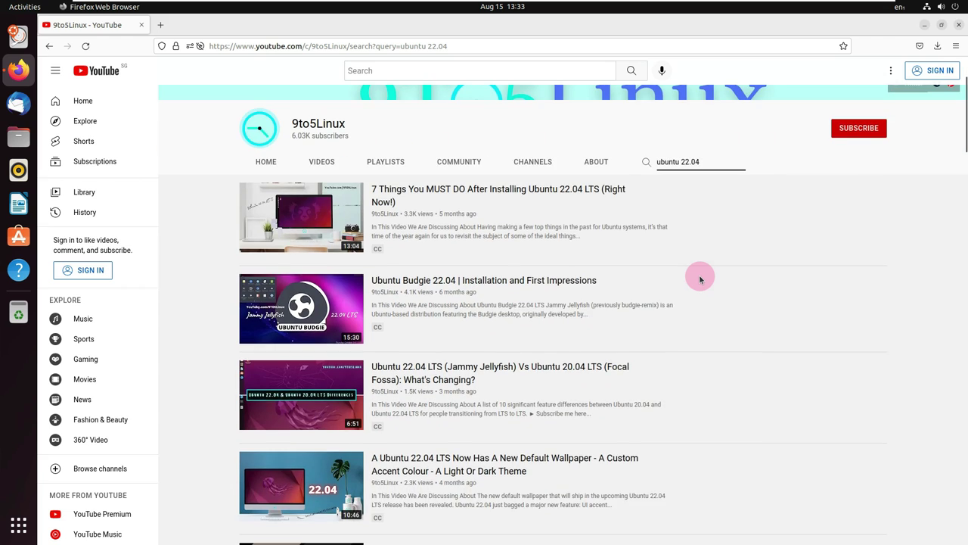
Browse the "ubuntu 22.04" video results, then search the 9to5Linux channel for "ubuntu" again and look through its videos.
scroll(699, 279, down, 3)
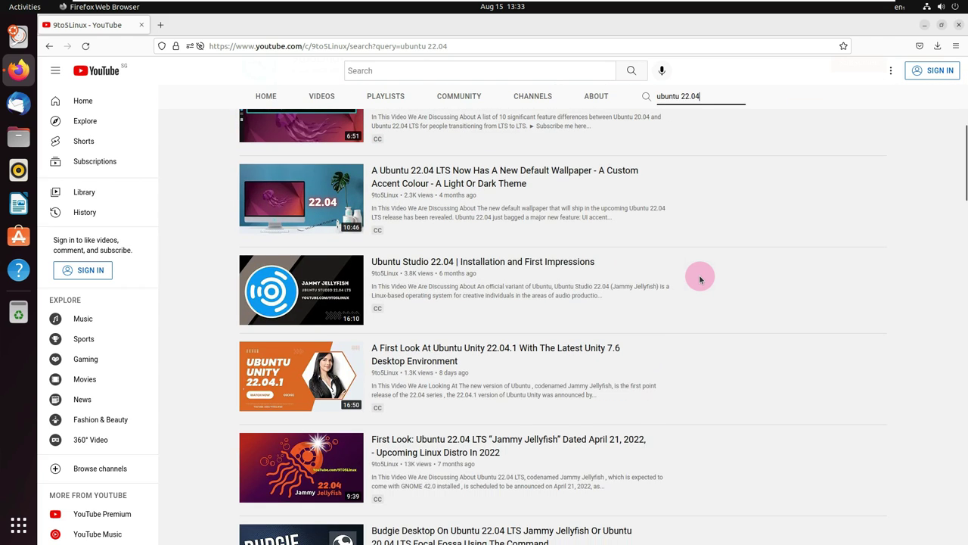
scroll(699, 280, down, 3)
scroll(700, 280, up, 7)
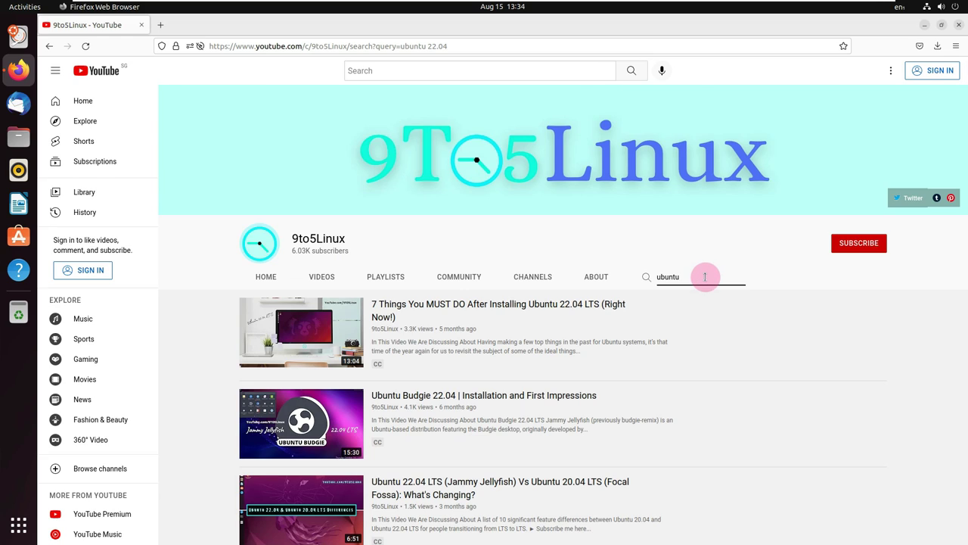
key(Return)
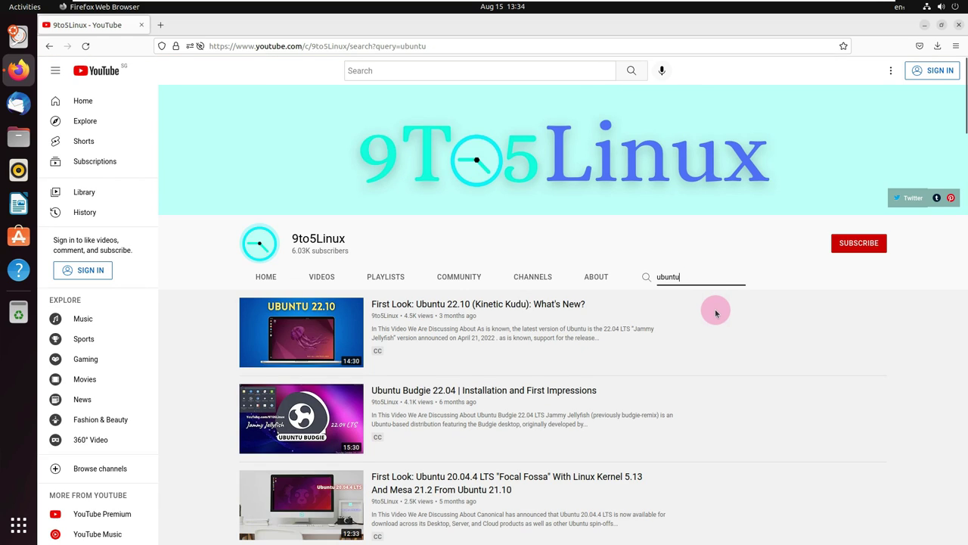
scroll(716, 312, down, 5)
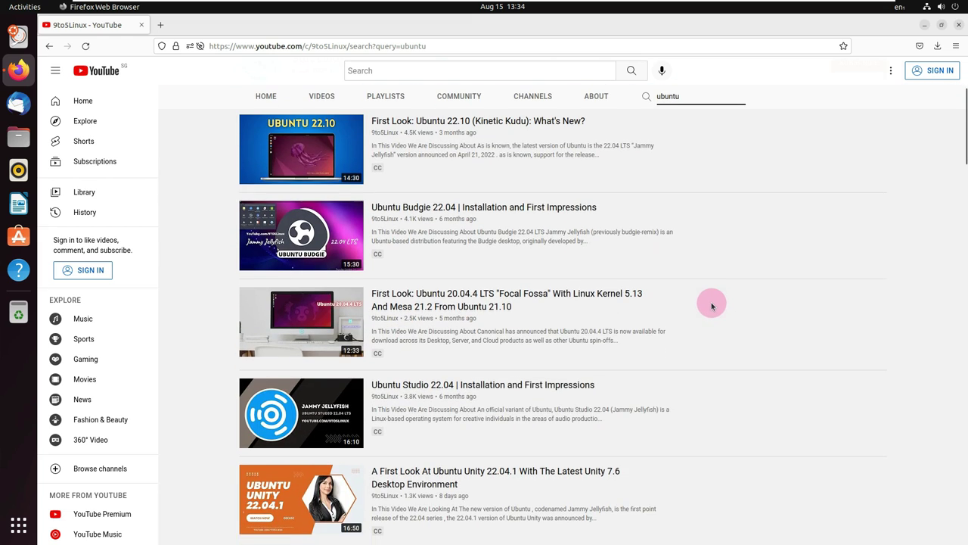
scroll(710, 302, down, 6)
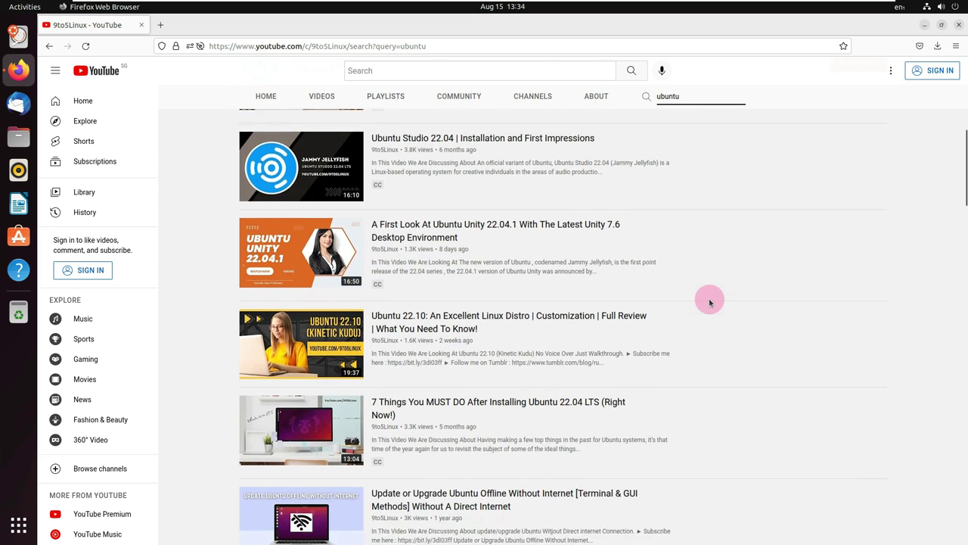
scroll(709, 303, down, 1)
scroll(709, 302, down, 2)
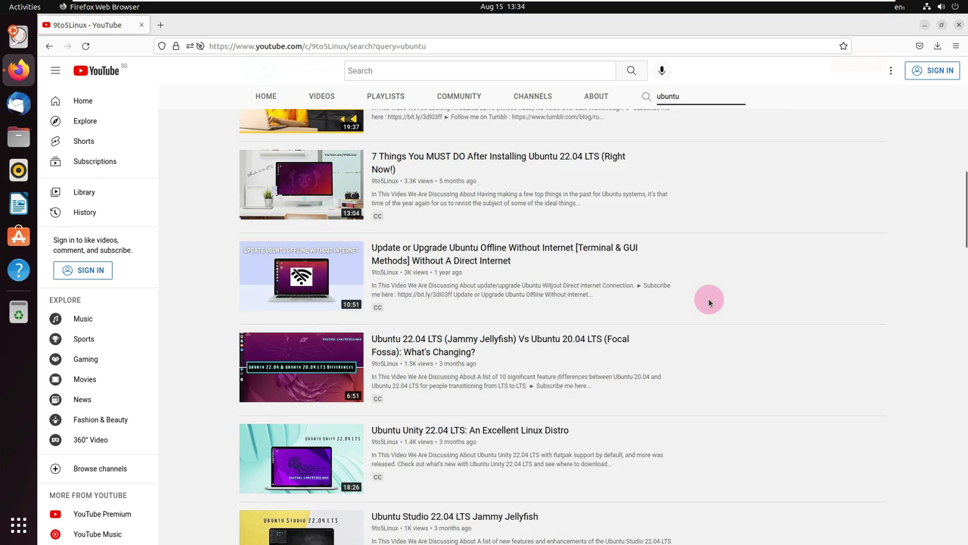
scroll(709, 303, up, 12)
scroll(709, 302, up, 2)
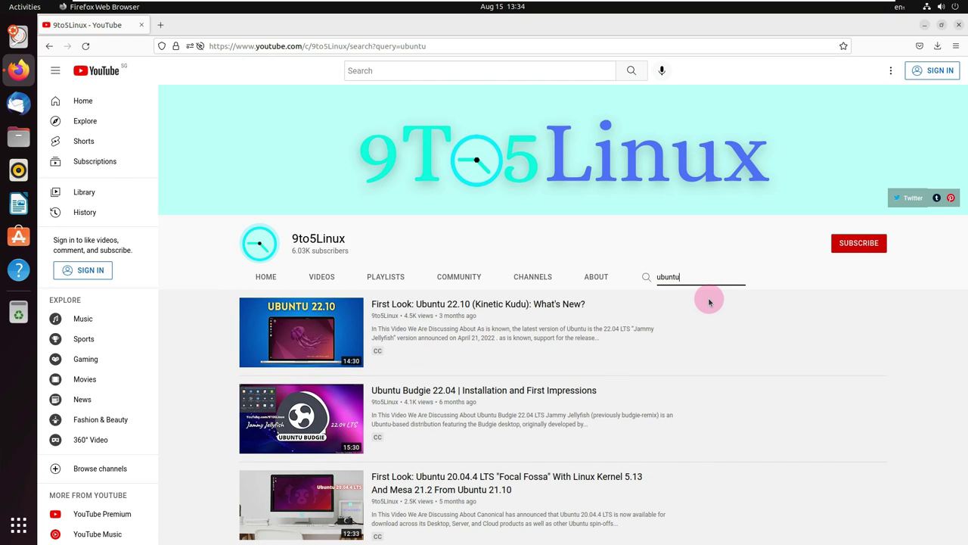
Try to subscribe to the channel and read the description and weekly upload schedule on its About page.
click(850, 251)
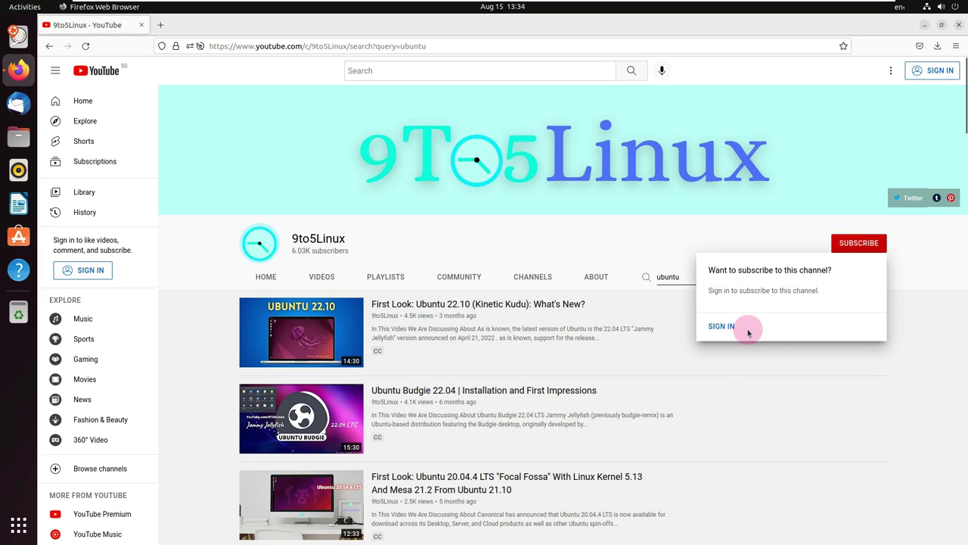
click(625, 230)
click(598, 278)
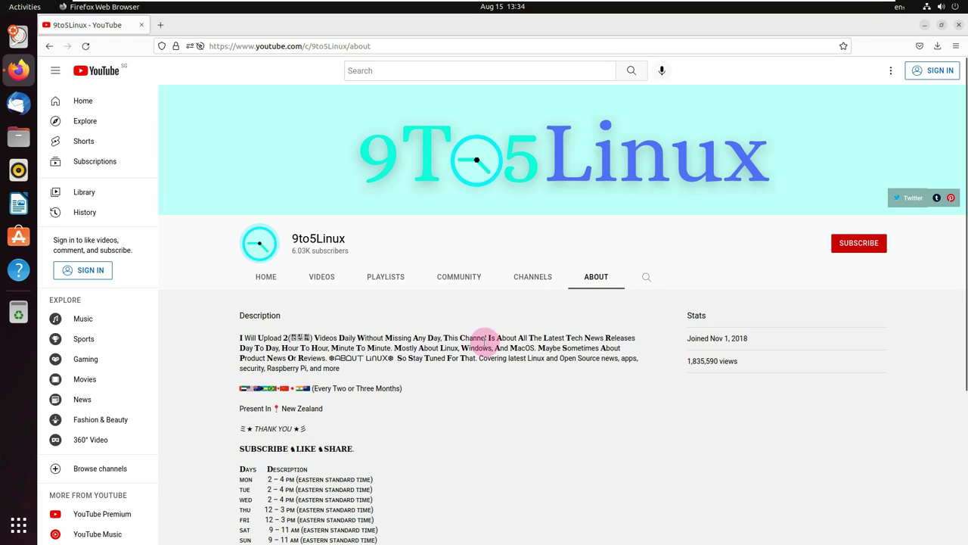
drag(443, 338, 242, 338)
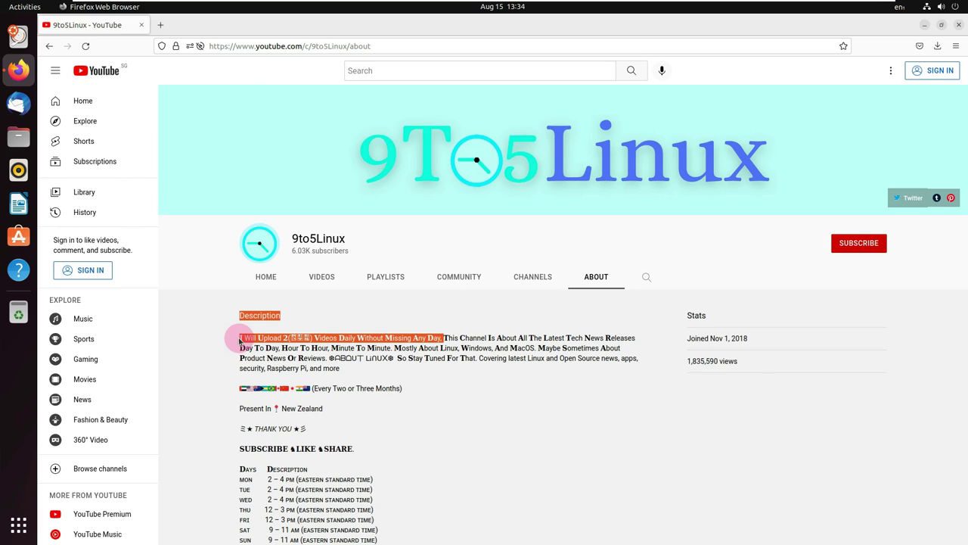
scroll(261, 378, down, 2)
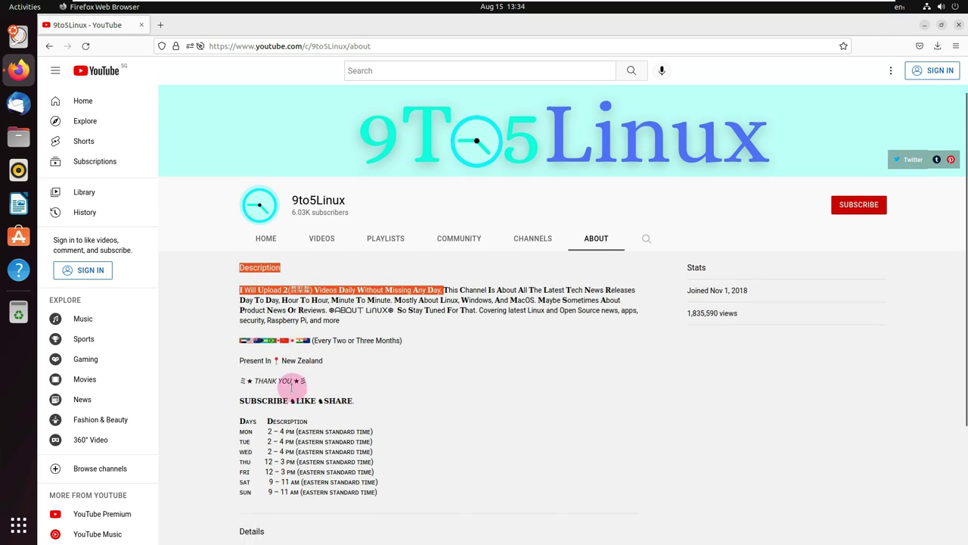
drag(239, 392, 390, 489)
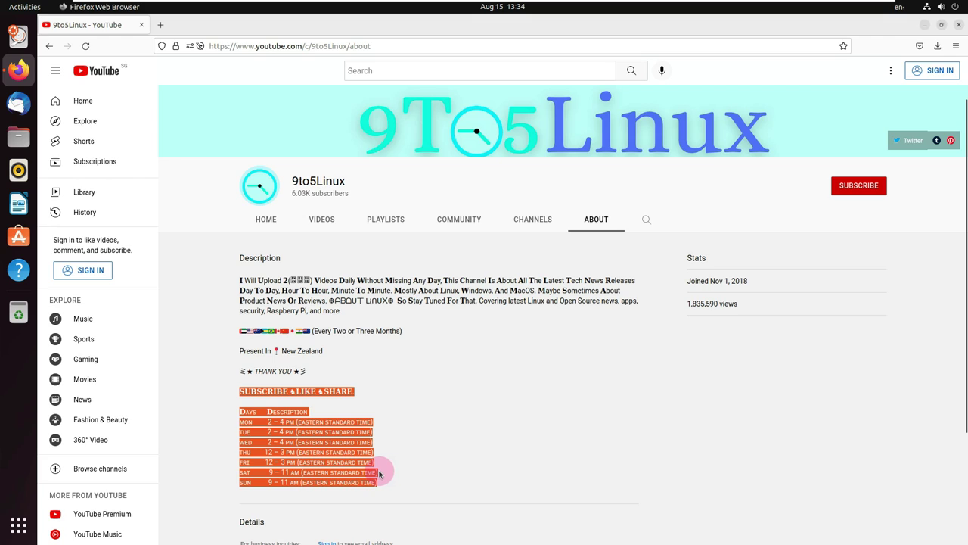
scroll(375, 437, up, 2)
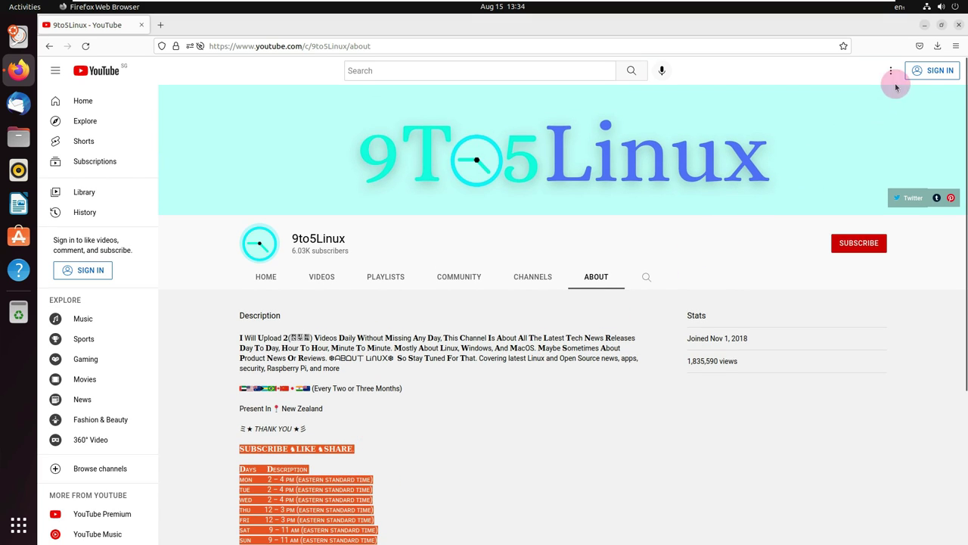
click(843, 243)
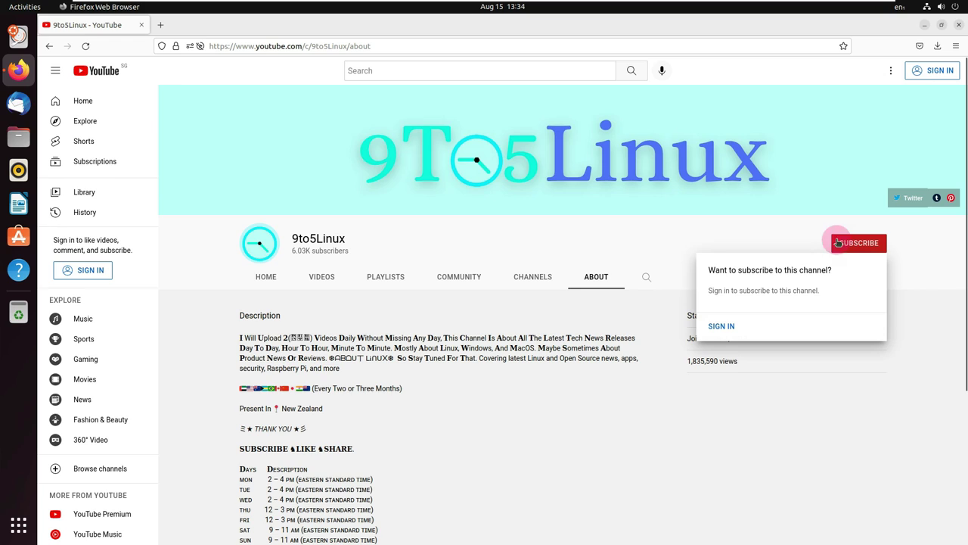
Close the browser and move the Install Ubuntu 22.04.1 LTS desktop shortcut to the trash.
click(958, 27)
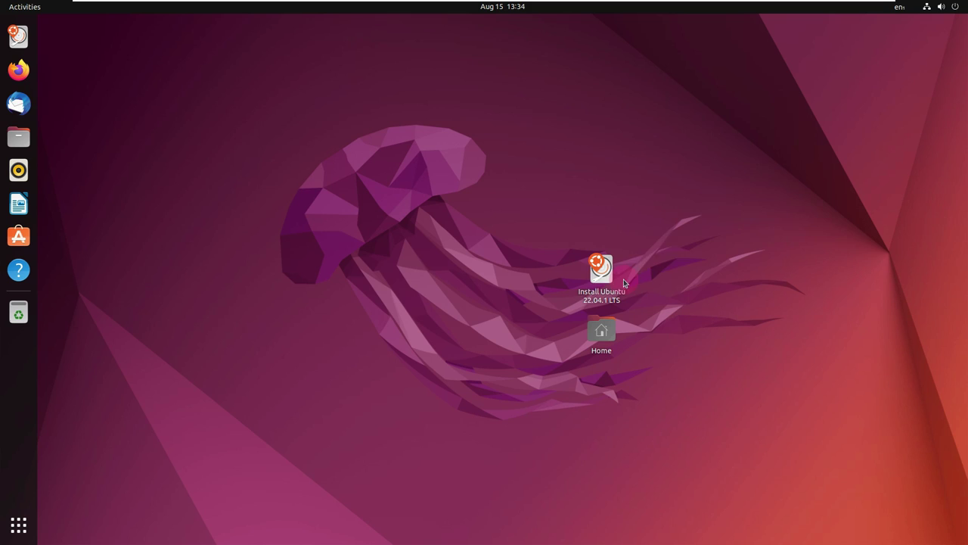
right_click(589, 301)
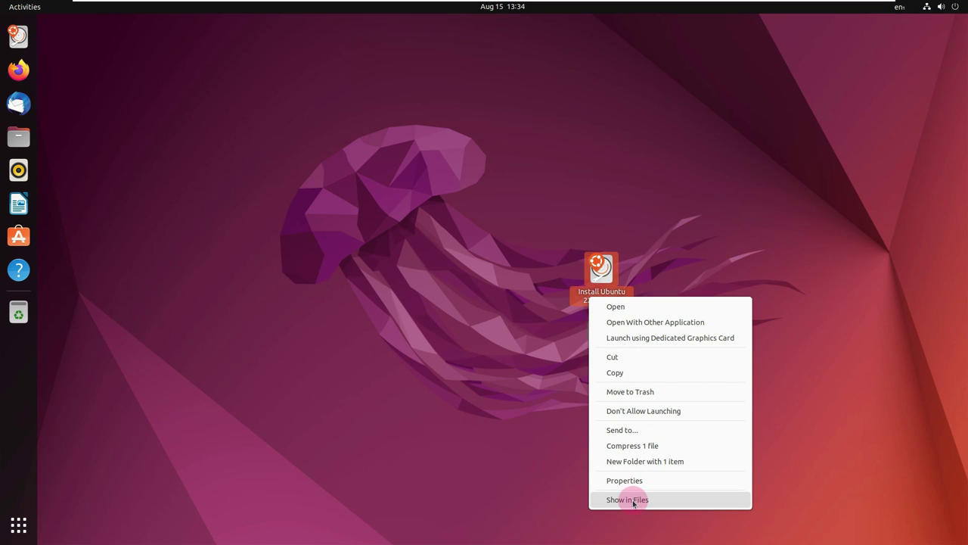
click(627, 394)
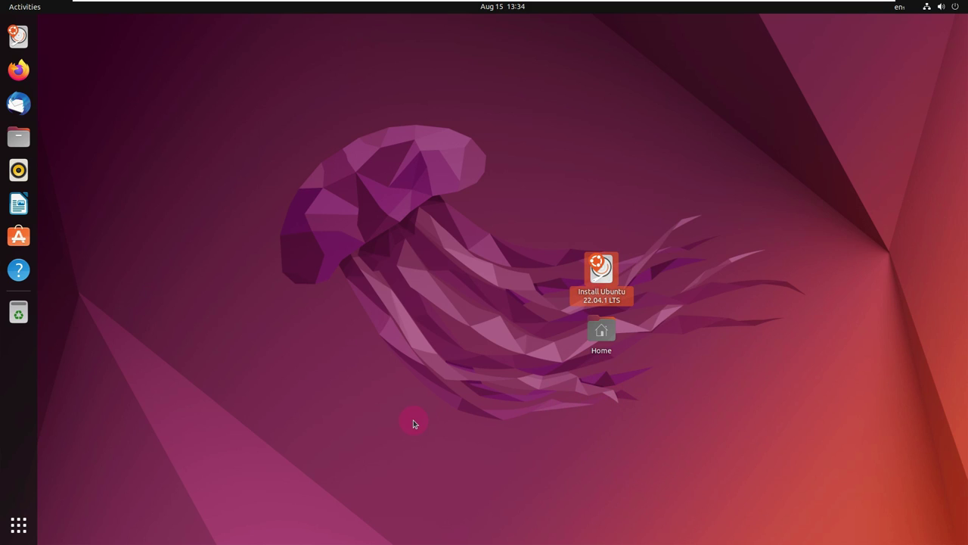
Open the Home folder from the desktop and view the About information of the Files application.
double_click(610, 337)
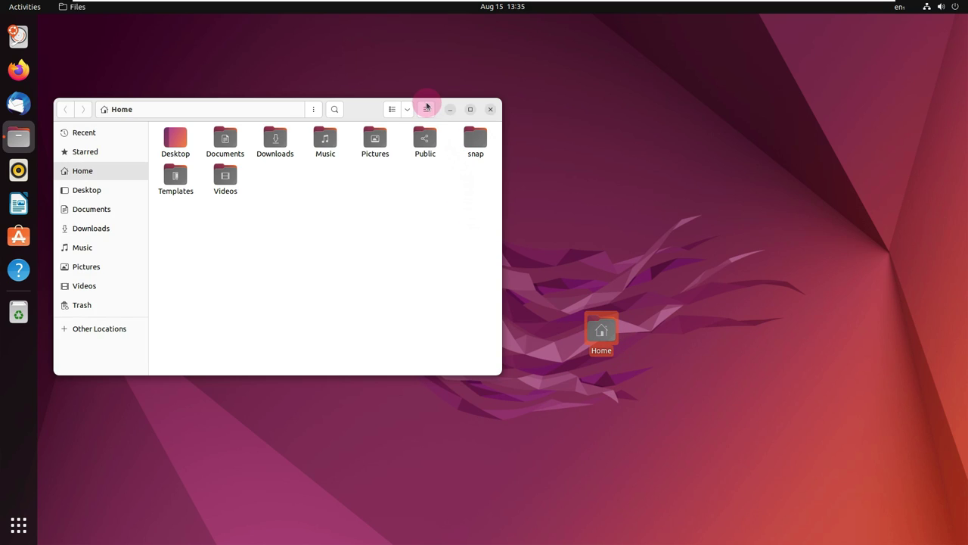
click(428, 110)
click(421, 261)
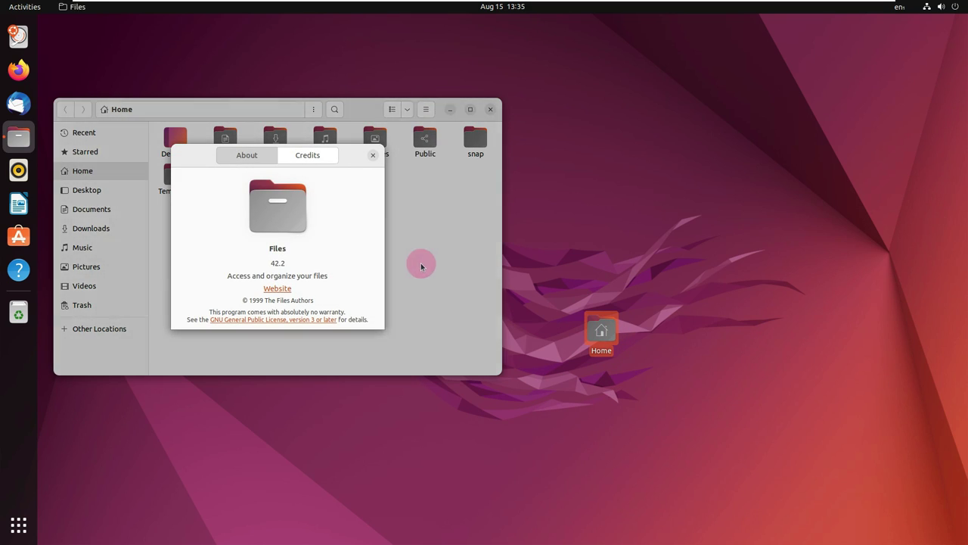
click(372, 155)
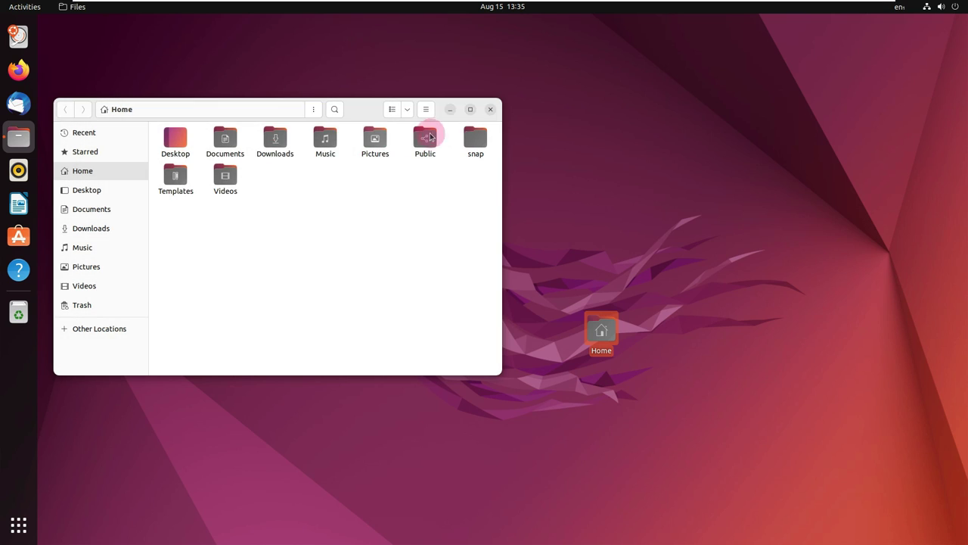
Maximize the Files window, highlight the version number in its About information, and close Files.
click(469, 109)
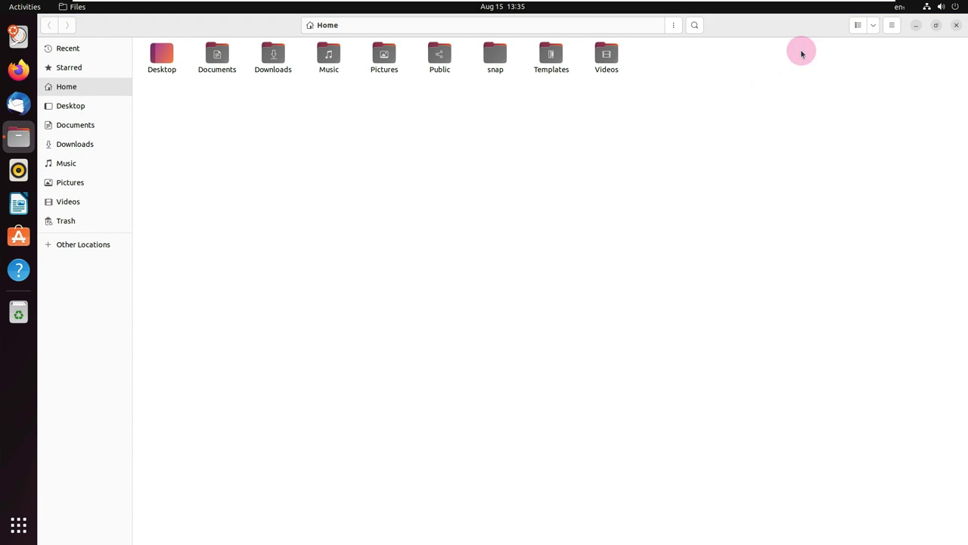
click(892, 27)
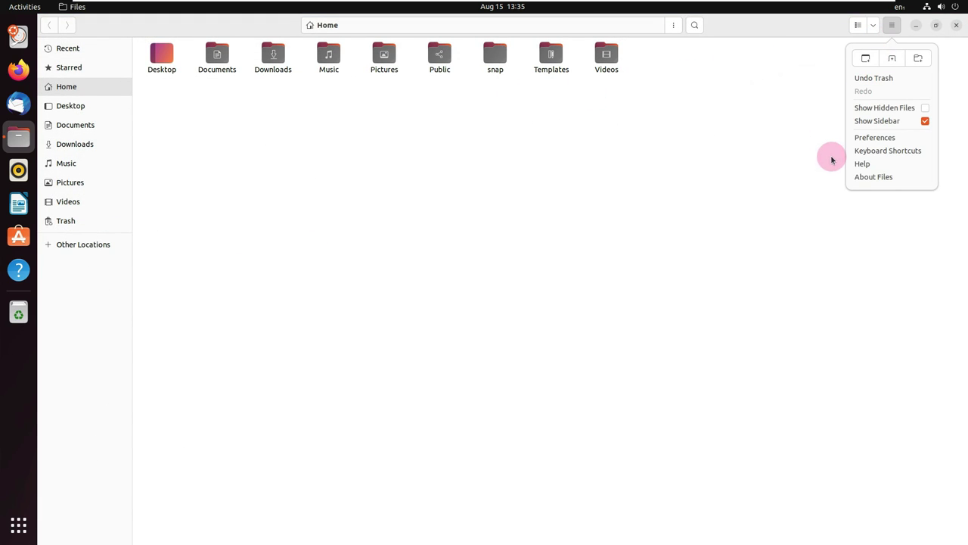
click(853, 176)
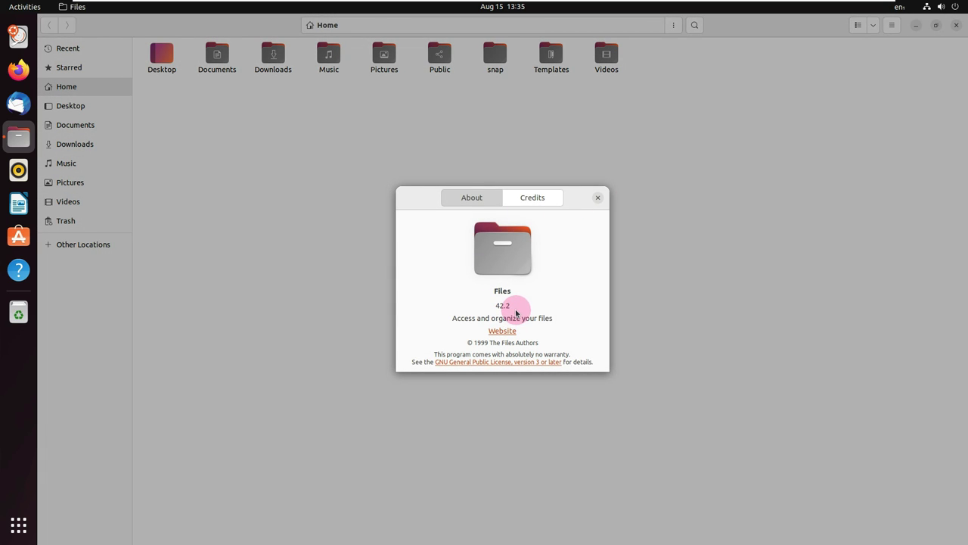
drag(514, 307, 452, 306)
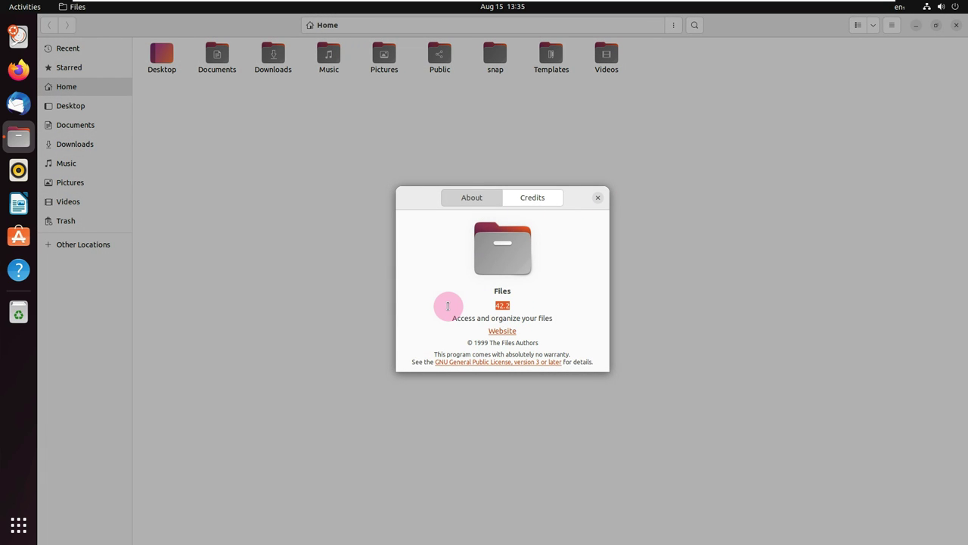
click(598, 199)
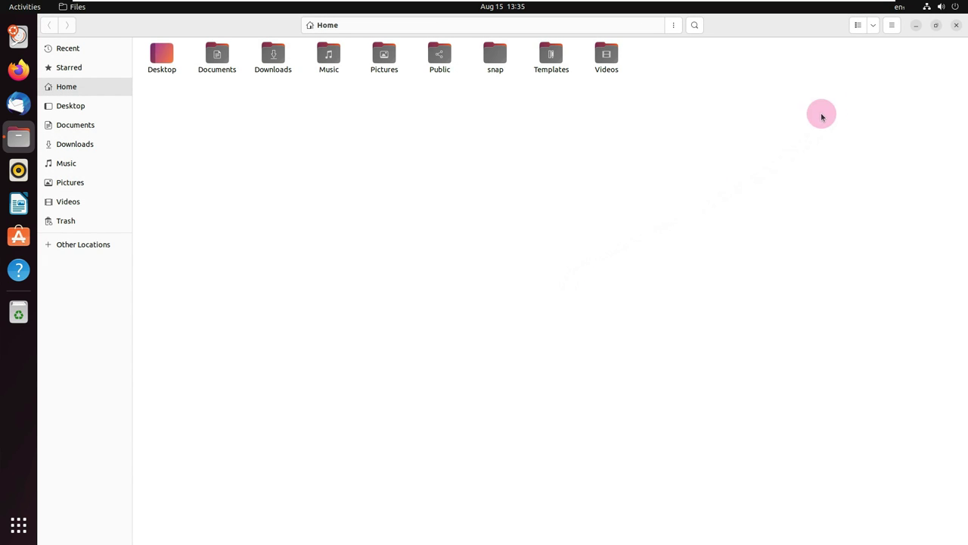
click(956, 26)
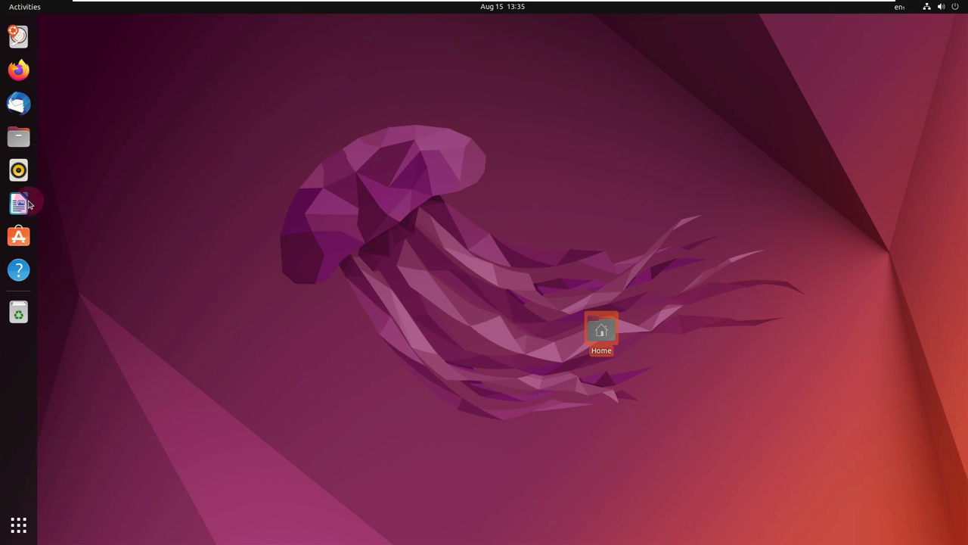
Launch System Monitor from the application overview and maximize its window.
right_click(359, 123)
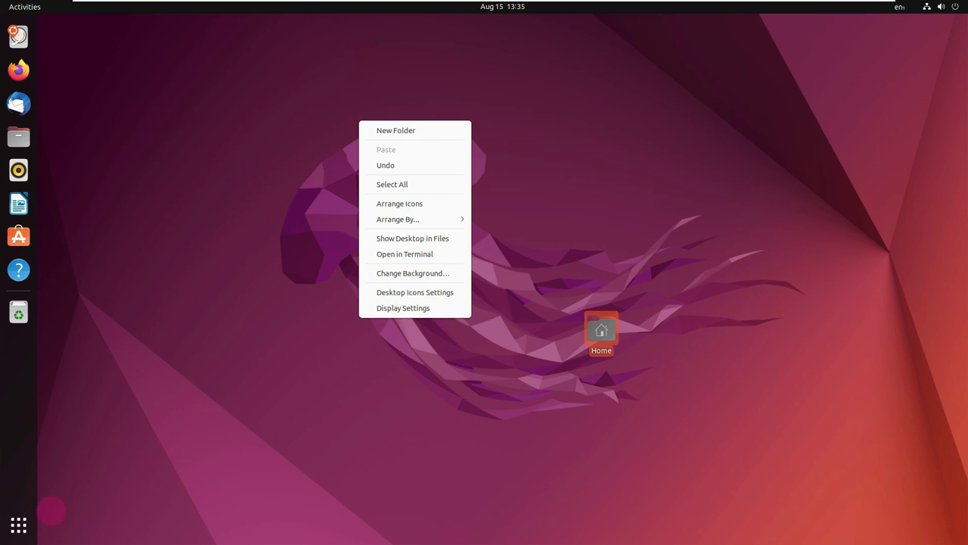
click(18, 523)
click(18, 523)
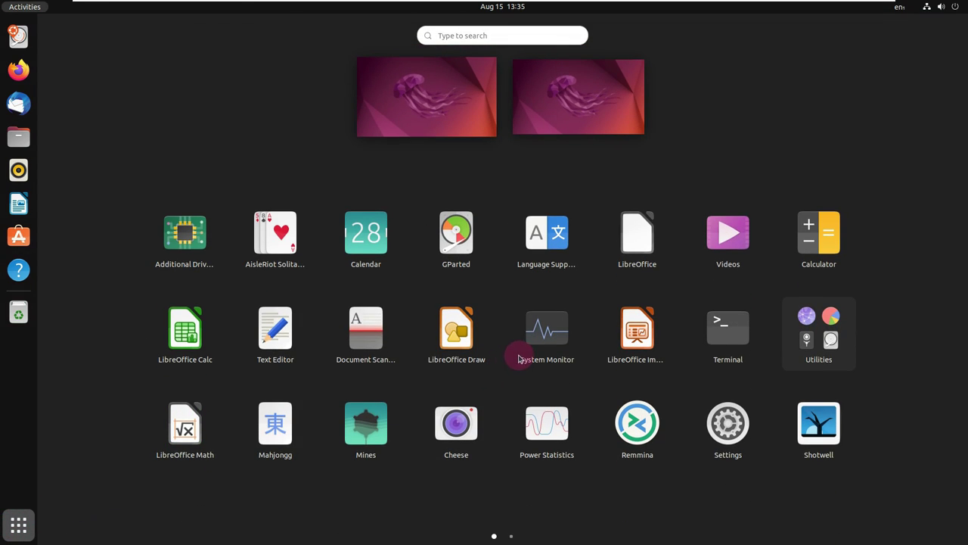
click(521, 357)
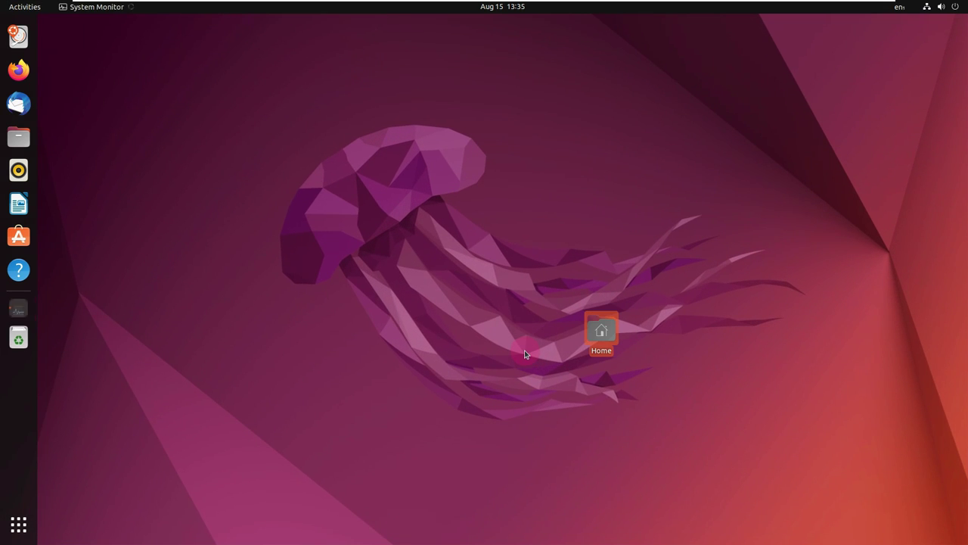
click(359, 36)
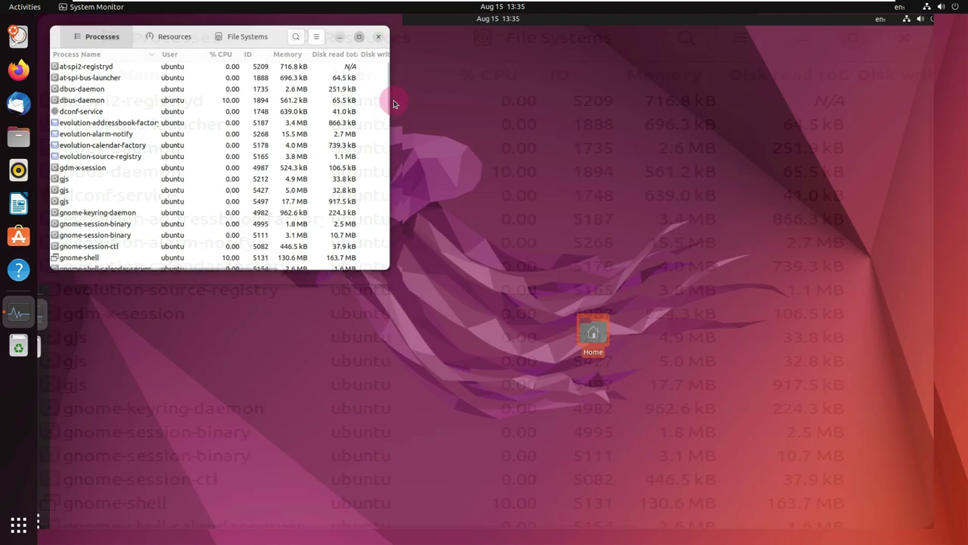
Check the System Monitor version in its About information and close the dialog.
click(891, 25)
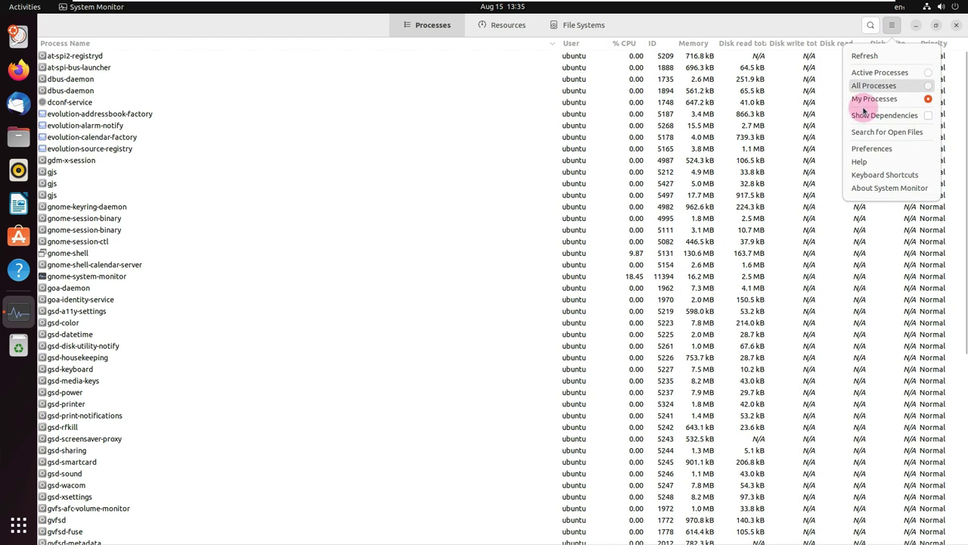
click(869, 188)
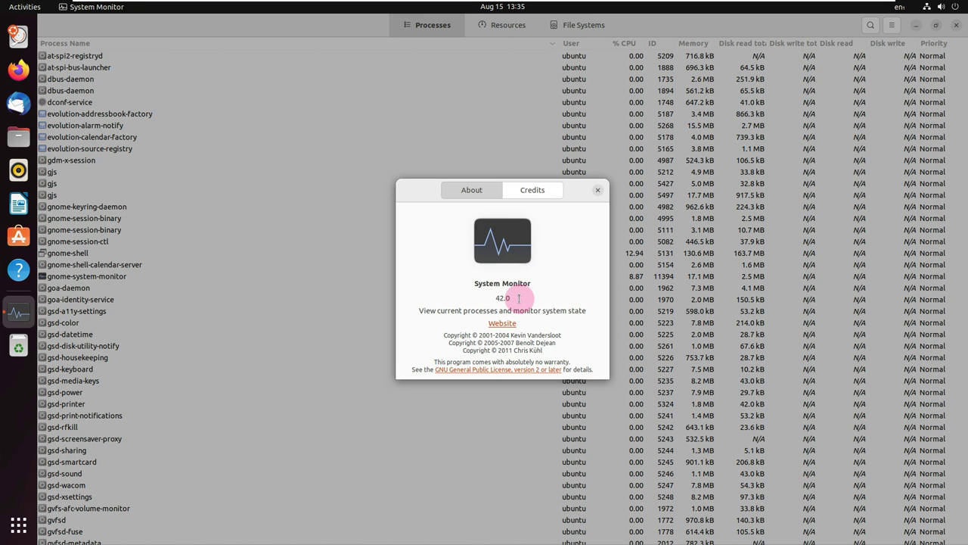
click(598, 190)
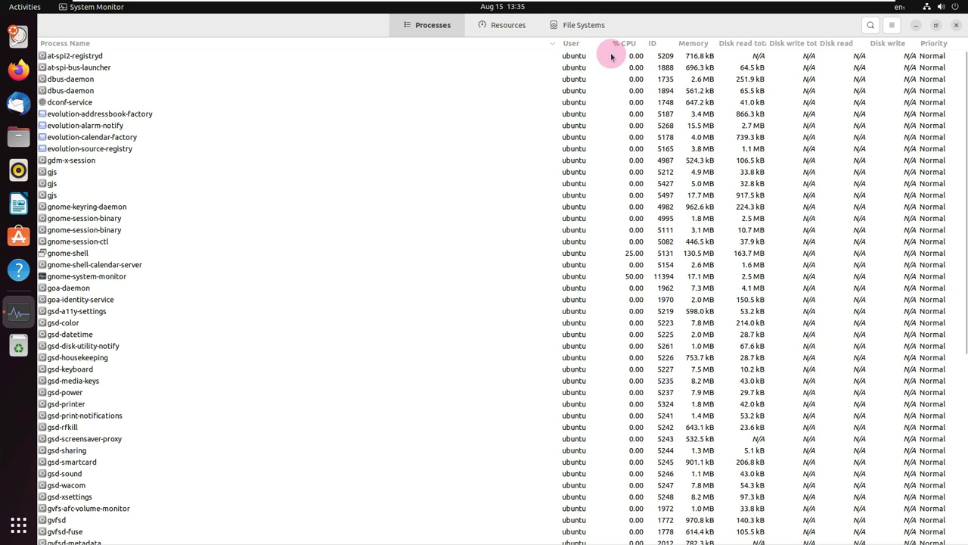
Narrow the Process Name column to about half its width and look through the list of running processes.
drag(557, 46, 299, 130)
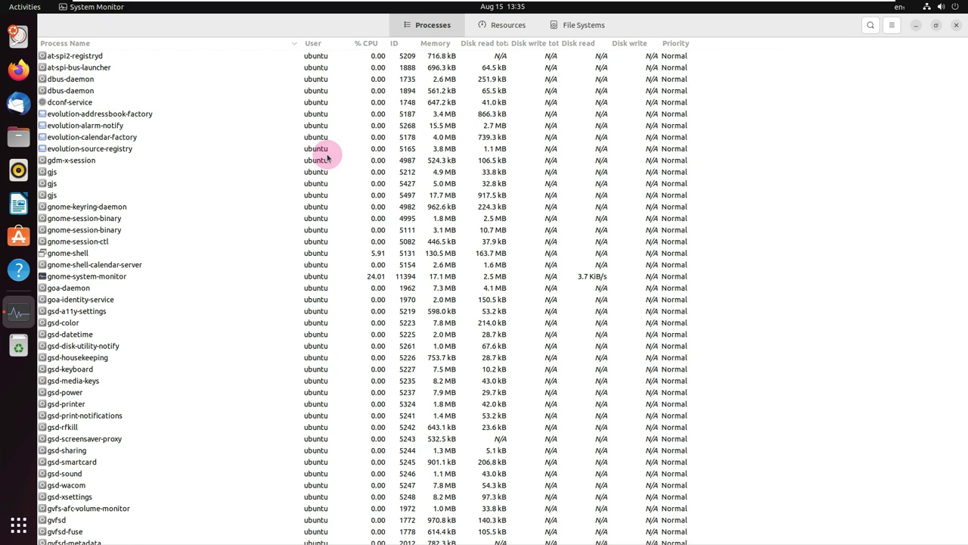
scroll(327, 157, down, 8)
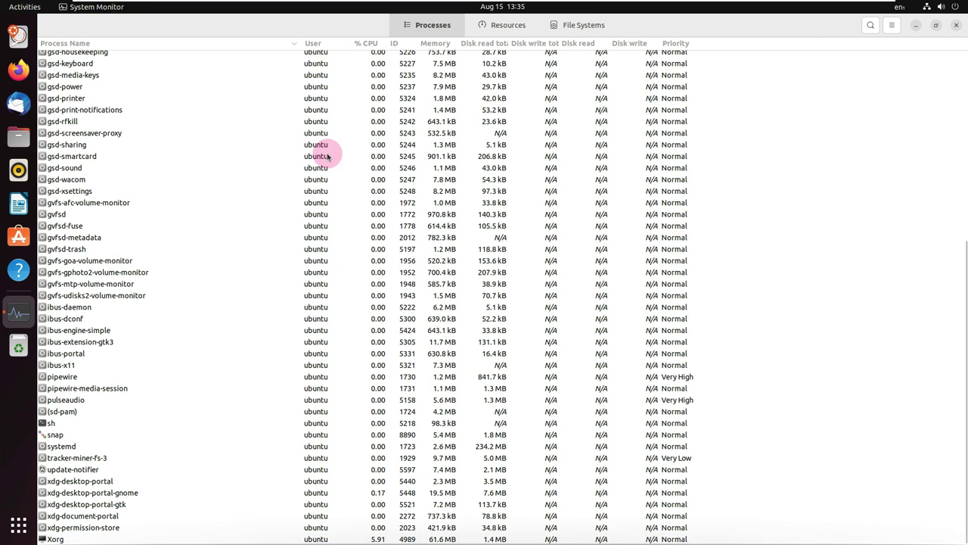
scroll(326, 155, up, 8)
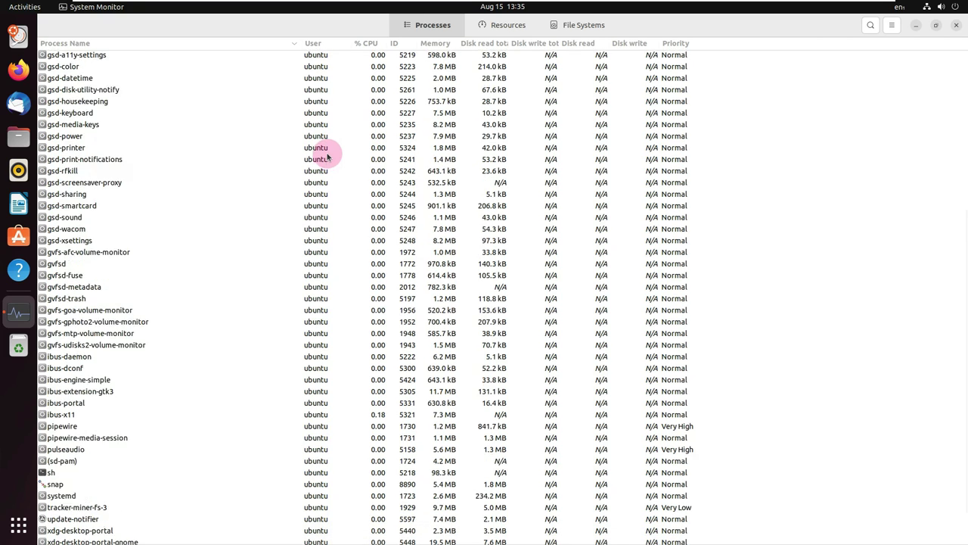
scroll(327, 155, down, 8)
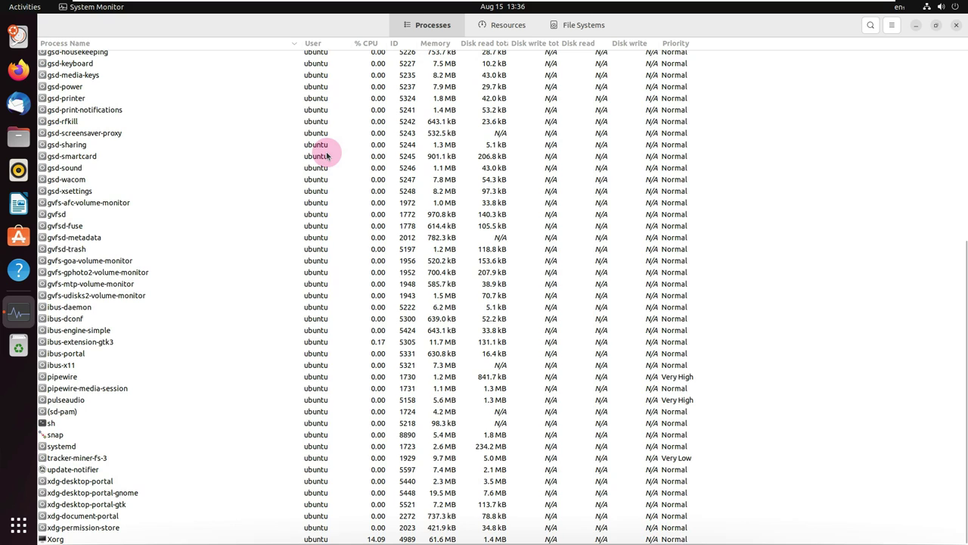
scroll(326, 152, up, 8)
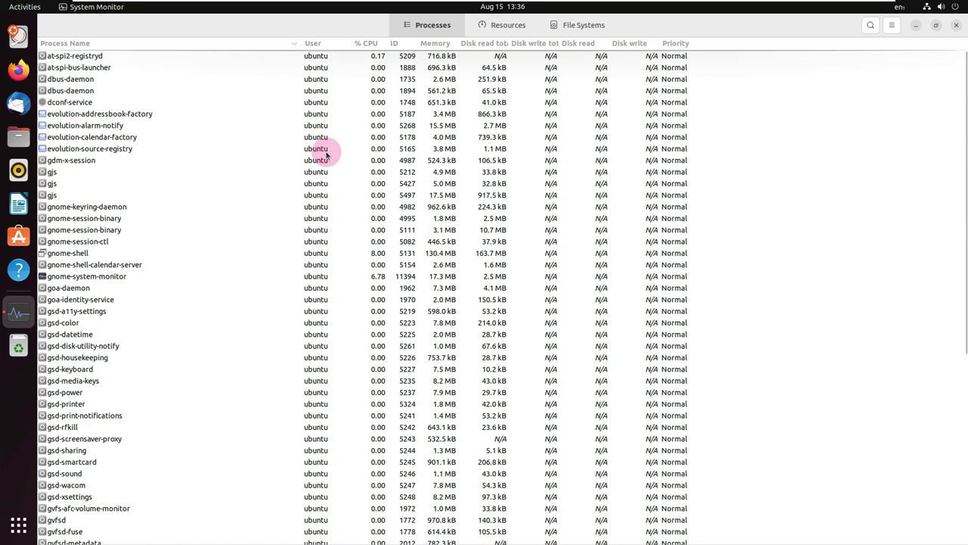
Change the CPU2 color in the resource graphs to a light green shade from the palette.
click(493, 30)
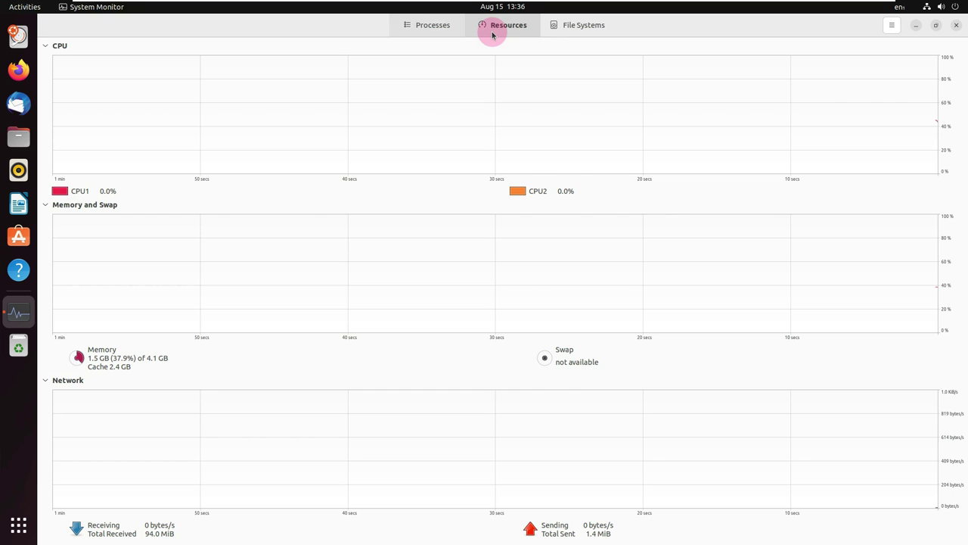
click(520, 193)
click(424, 255)
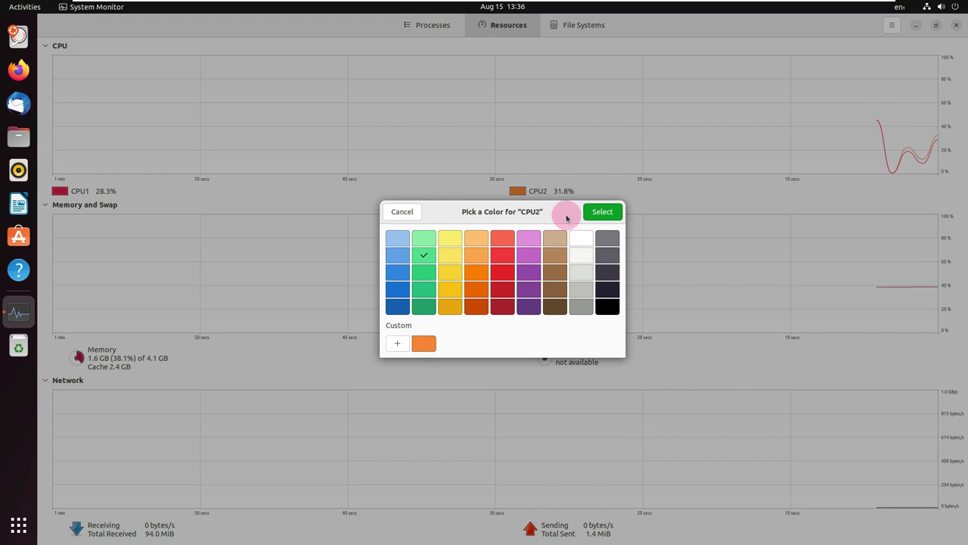
click(600, 212)
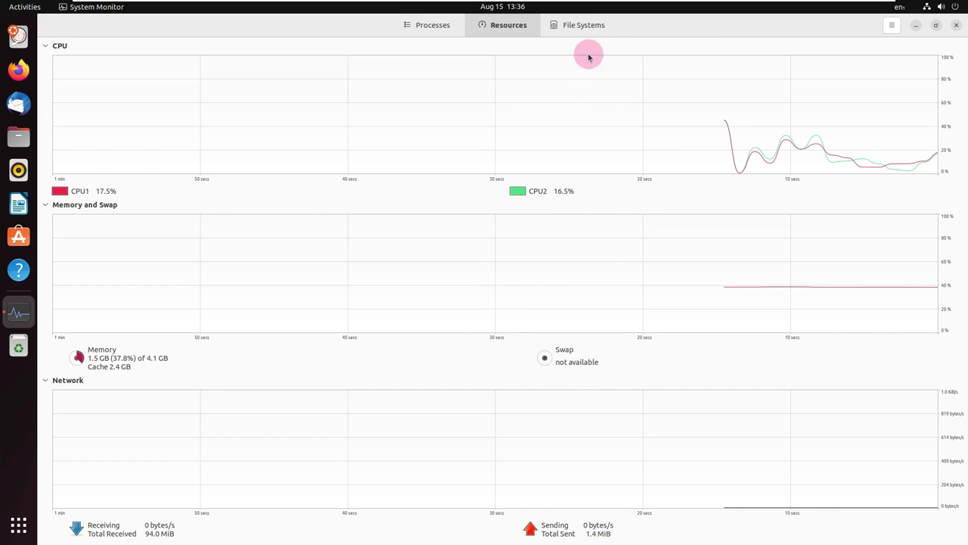
View the mounted file systems, then check the System Monitor version in its About information and close the dialog.
click(582, 25)
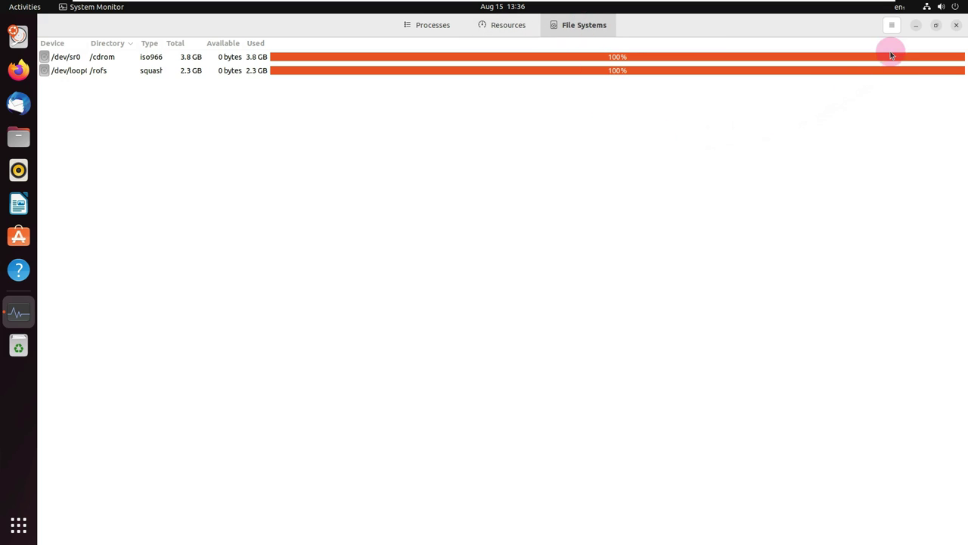
click(891, 25)
click(885, 109)
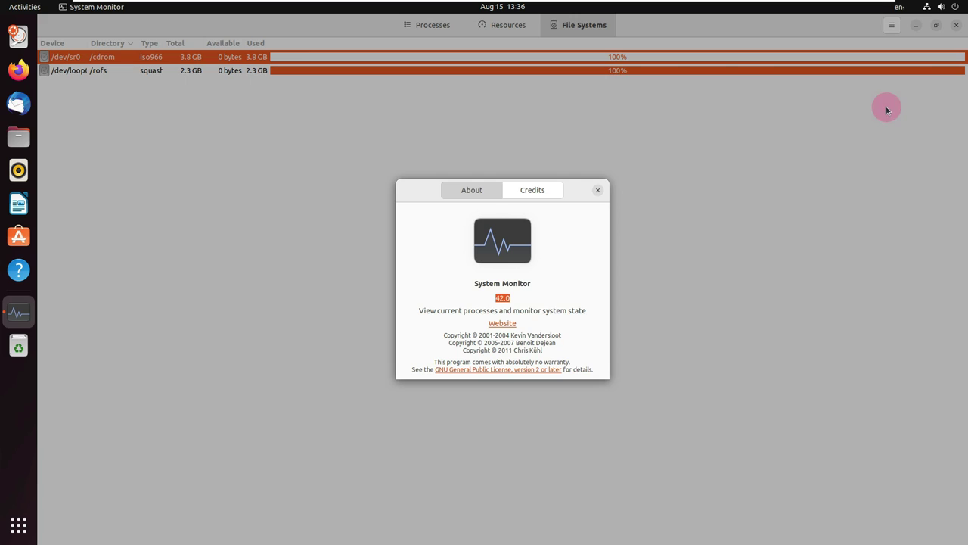
click(599, 190)
Review the running processes and the CPU, memory and network graphs again, then close System Monitor.
click(443, 27)
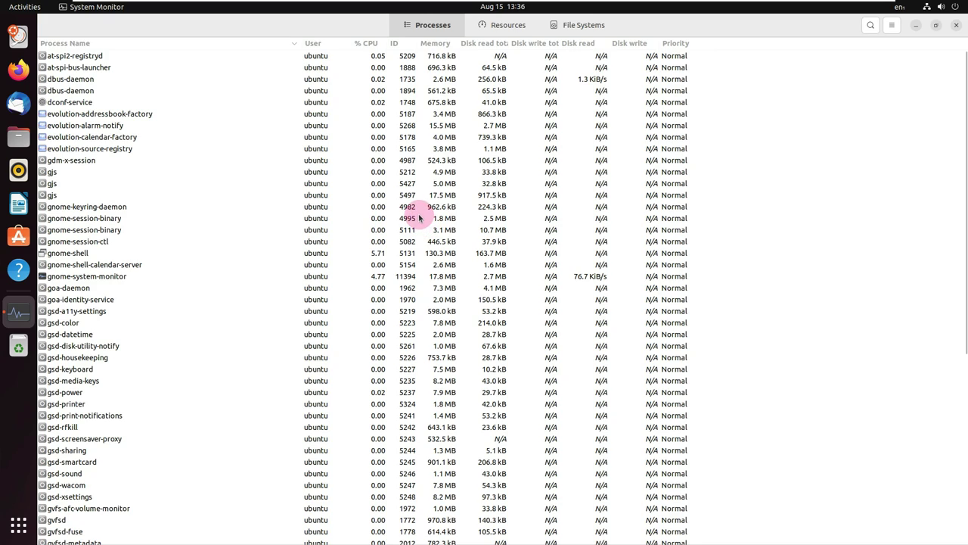
click(503, 29)
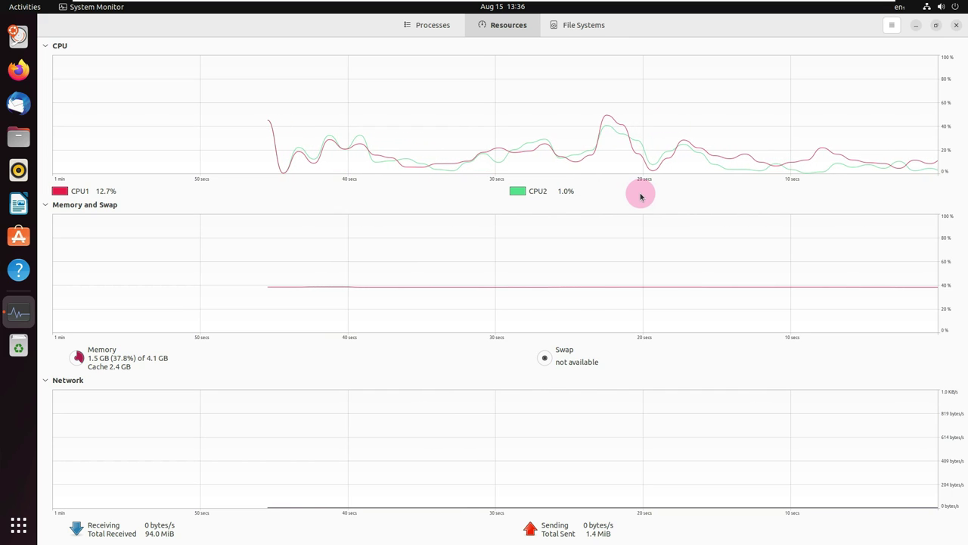
click(955, 26)
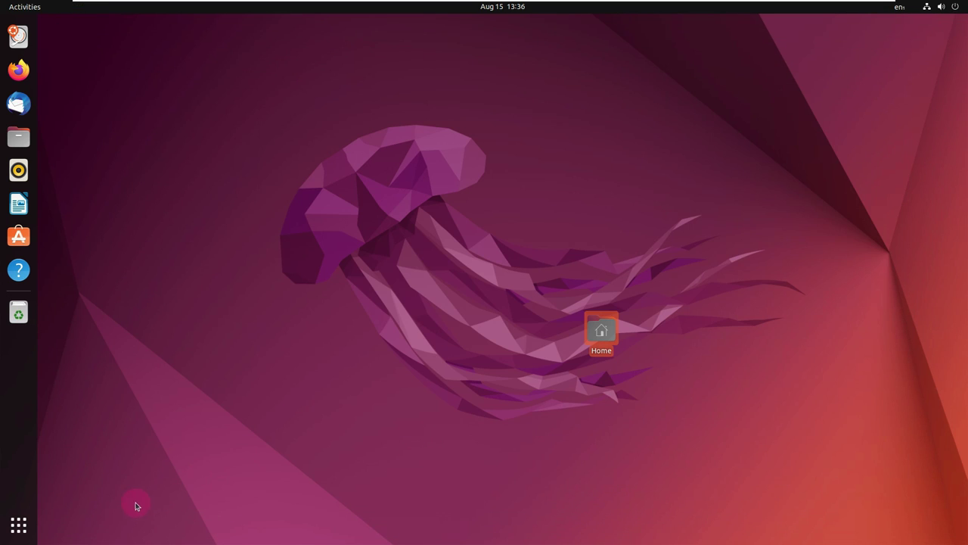
Launch Terminal from the application overview and maximize its window.
click(18, 524)
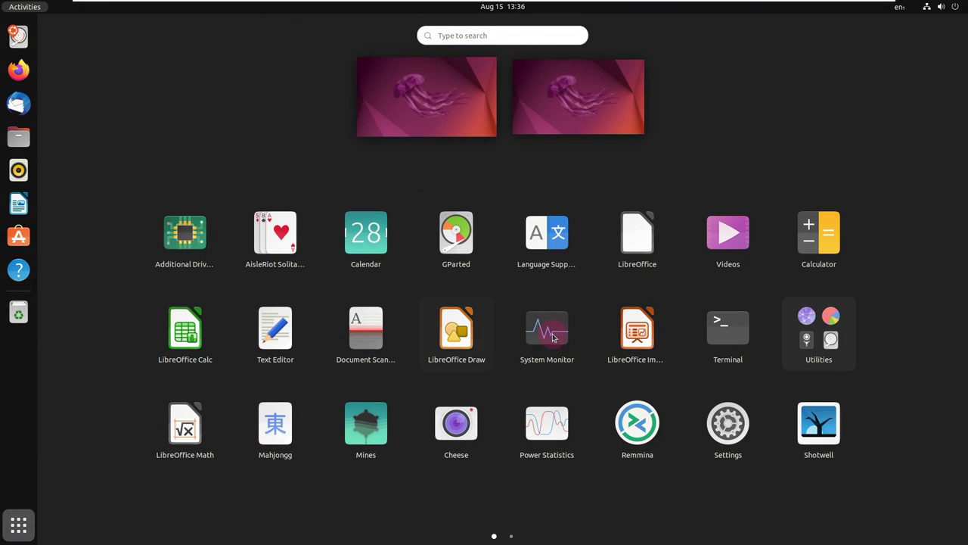
click(729, 325)
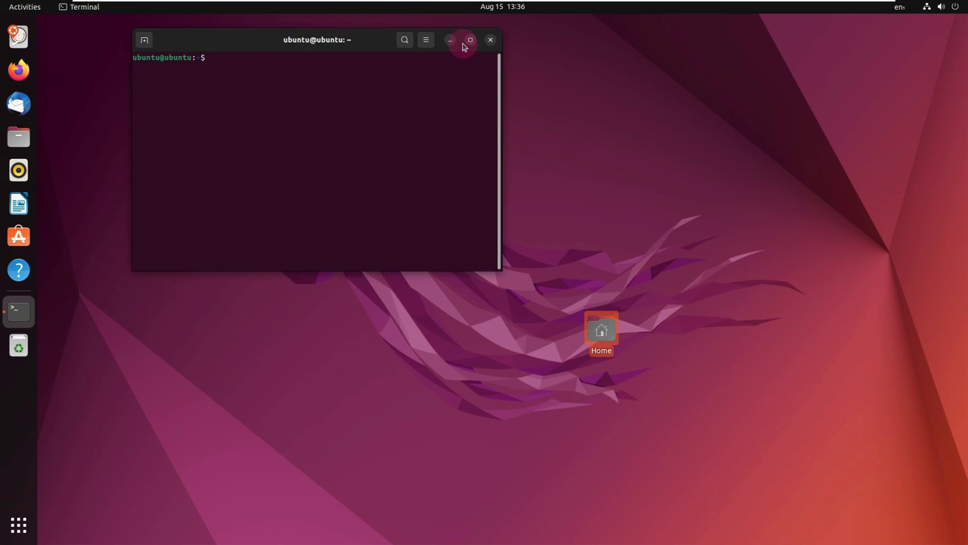
click(470, 40)
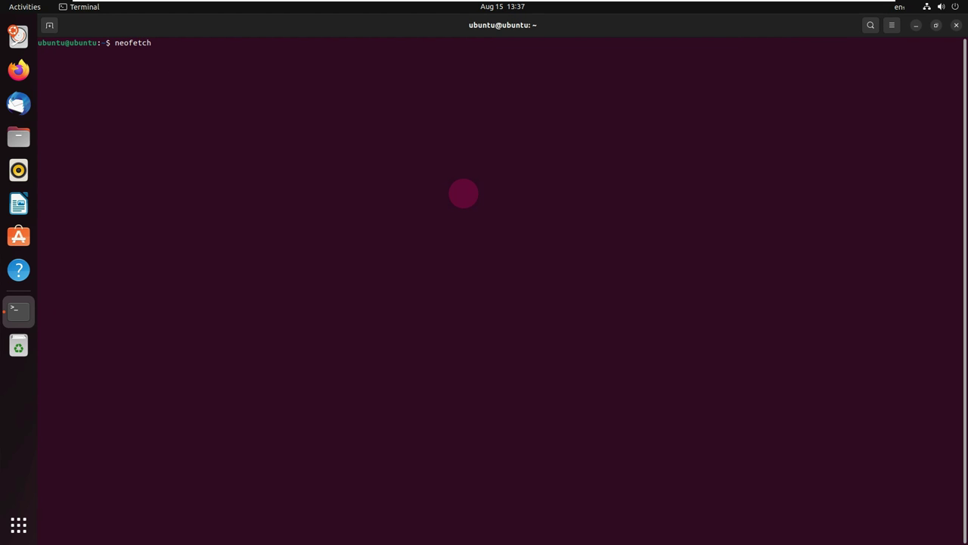
Run neofetch, inxi -G and cat /etc/issue, and highlight the release line in the output before clearing the selection.
key(Return)
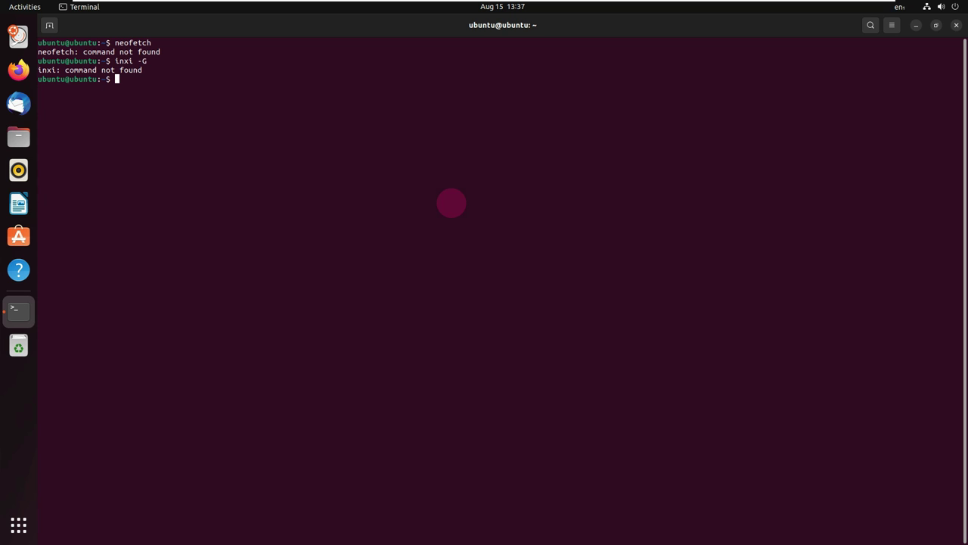
text(cat /etc/issue)
key(Return)
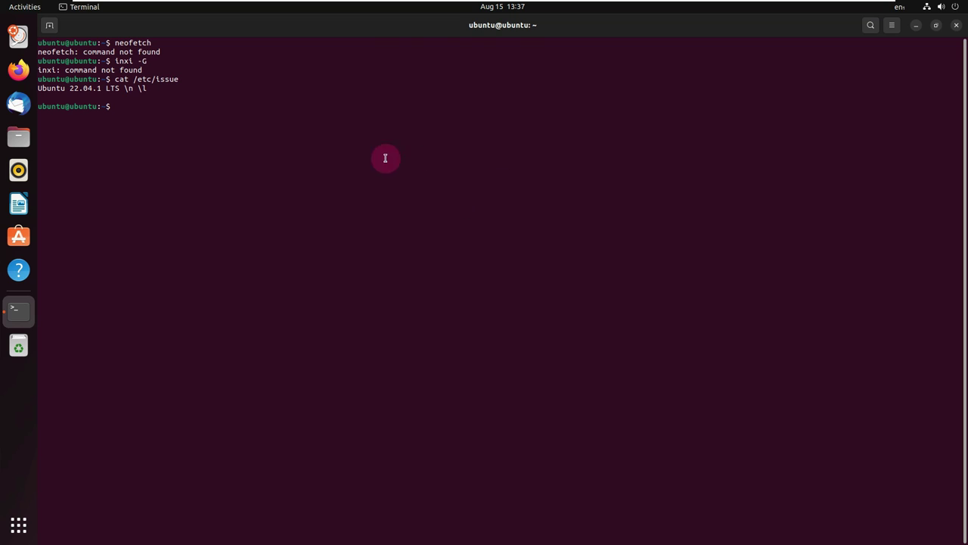
drag(149, 88, 36, 88)
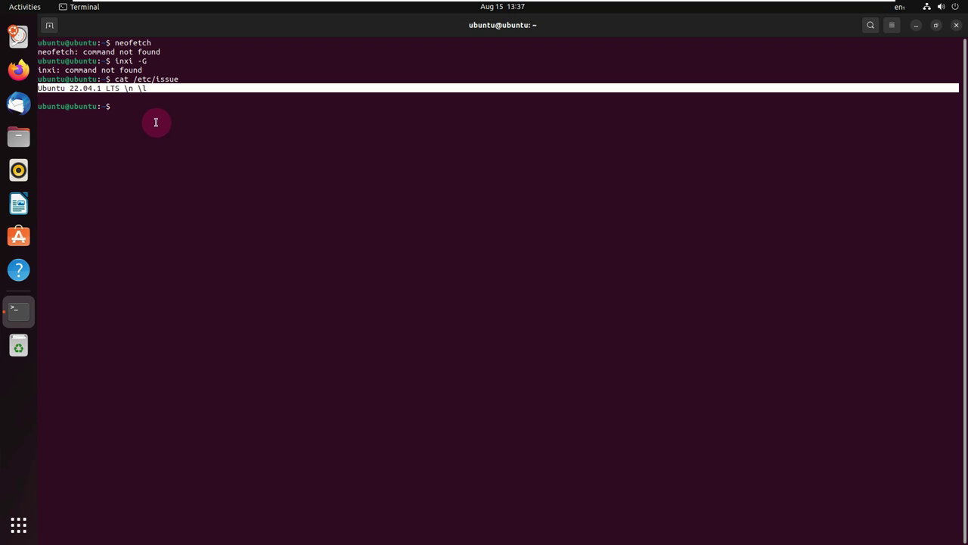
click(131, 108)
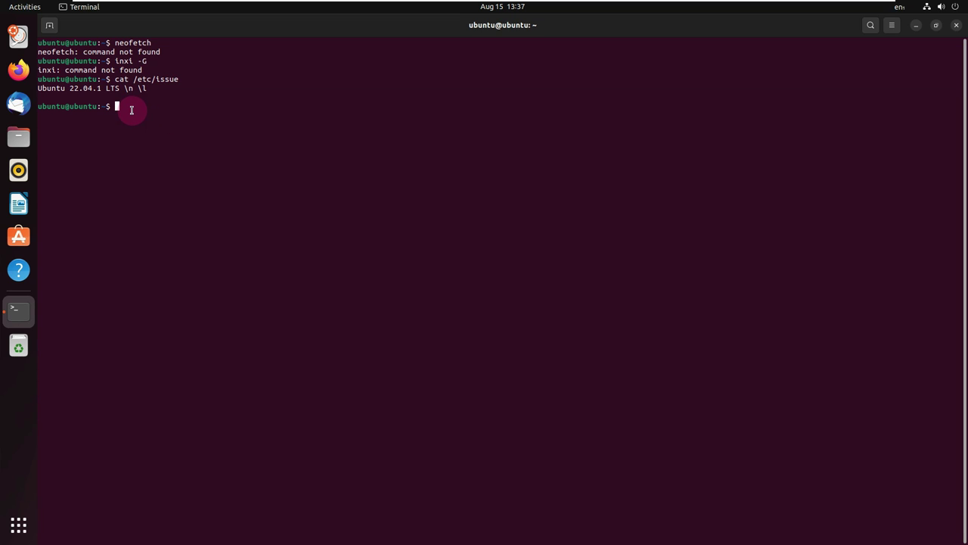
Try to show the graphics information with inxi -G again and to start htop.
text(inxi -G)
key(Return)
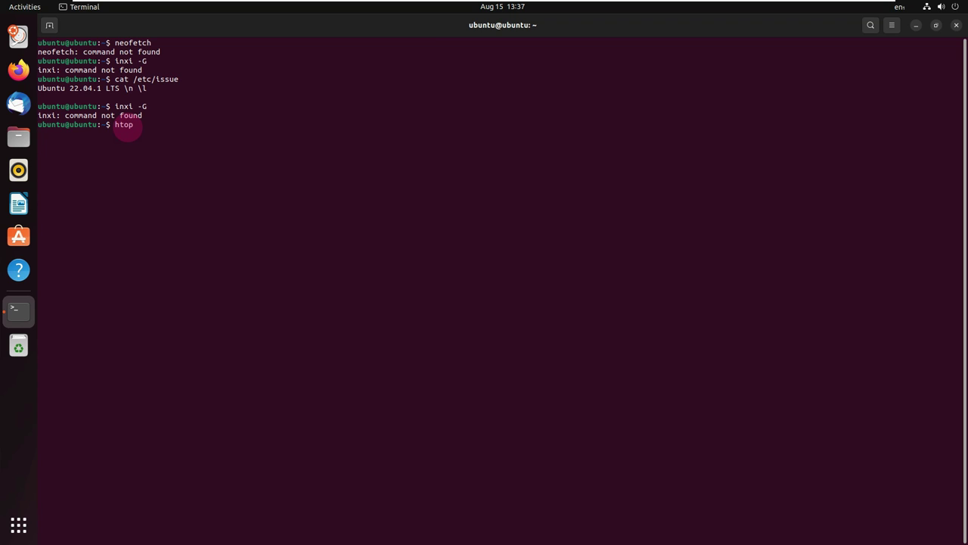
key(Return)
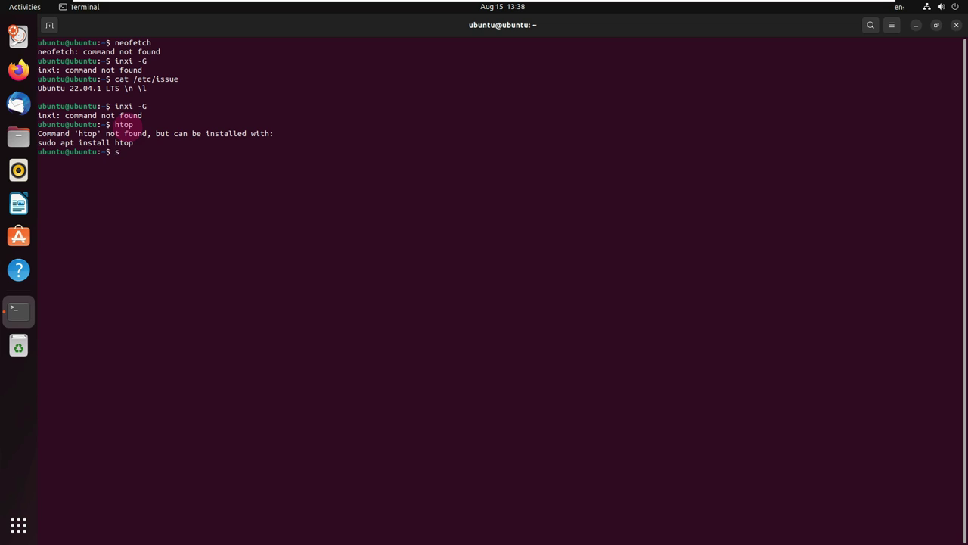
Install the htop package with sudo apt install htop.
text(sud)
text(o apt)
text( install hto)
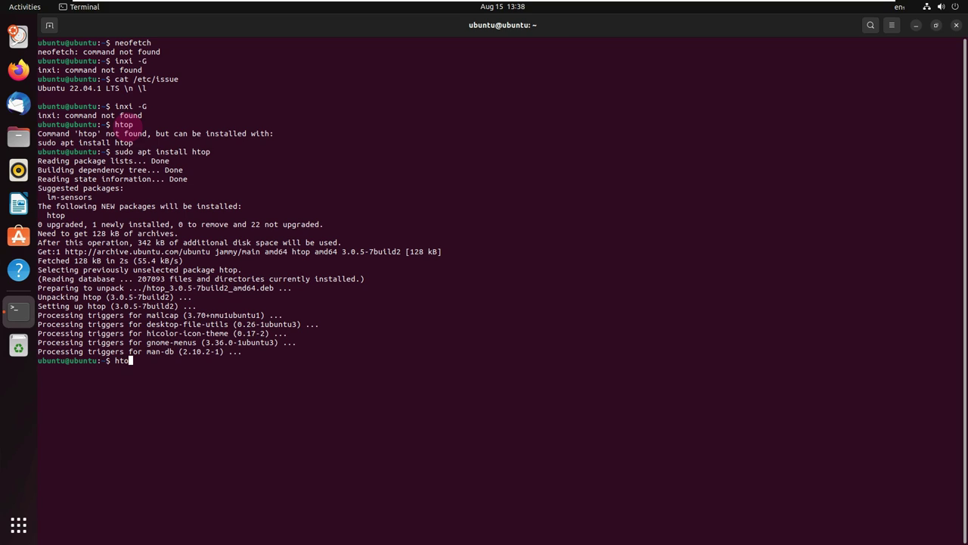
Launch htop and switch its process list to the tree view.
text(p)
key(Return)
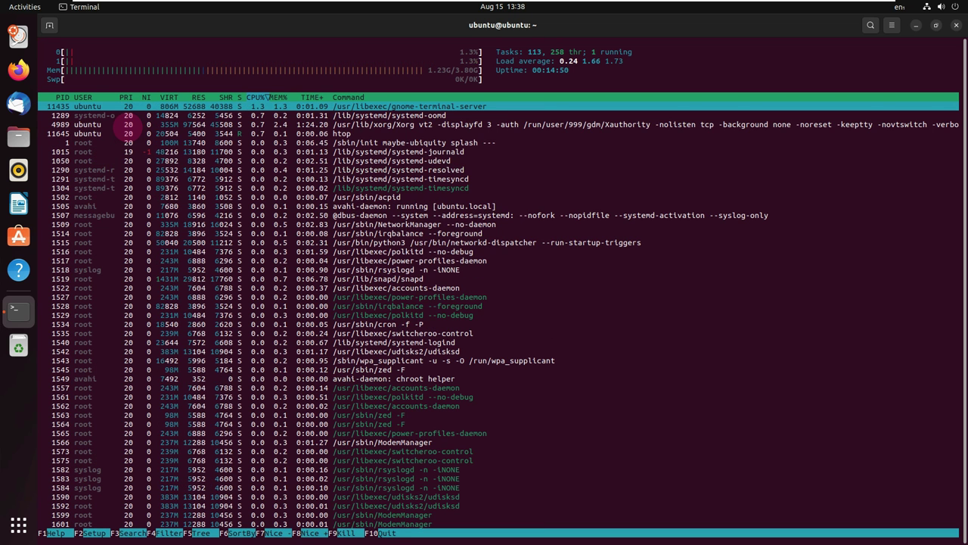
key(F5)
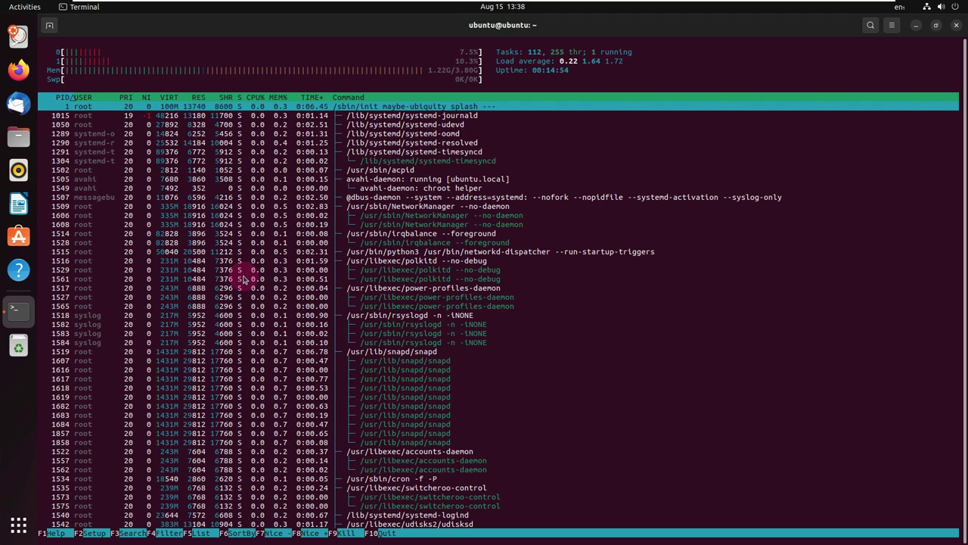
Examine the htop process tree down to the last process and back up through the user session's processes.
scroll(242, 276, down, 1)
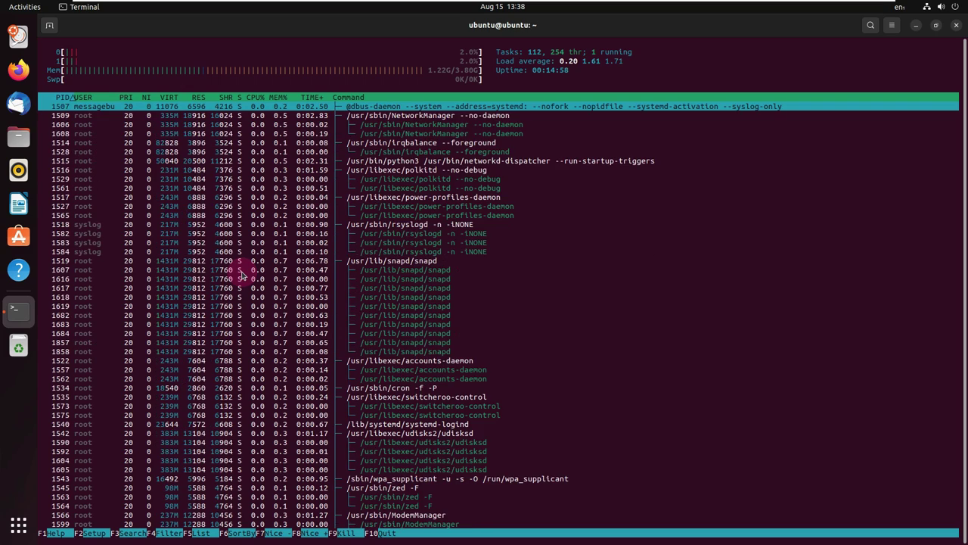
scroll(242, 276, down, 5)
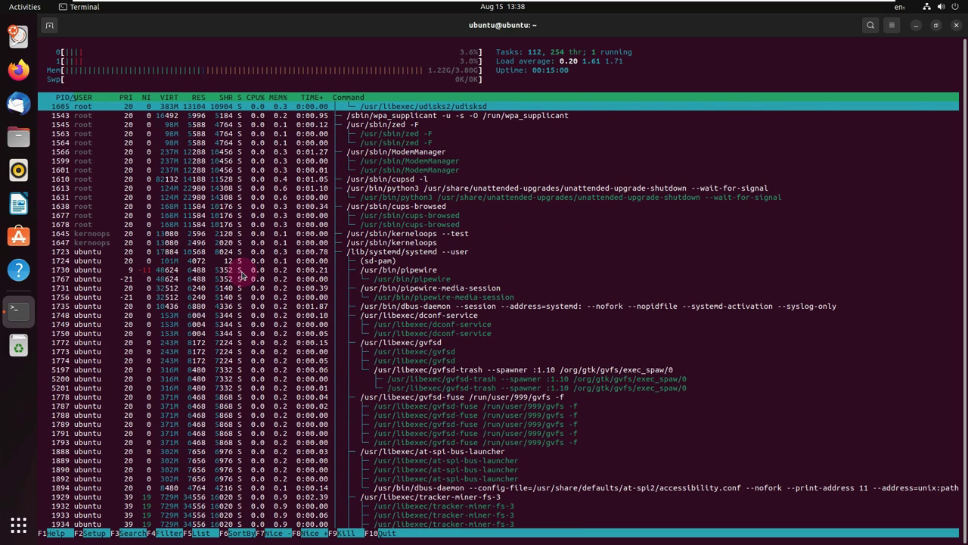
scroll(242, 276, down, 5)
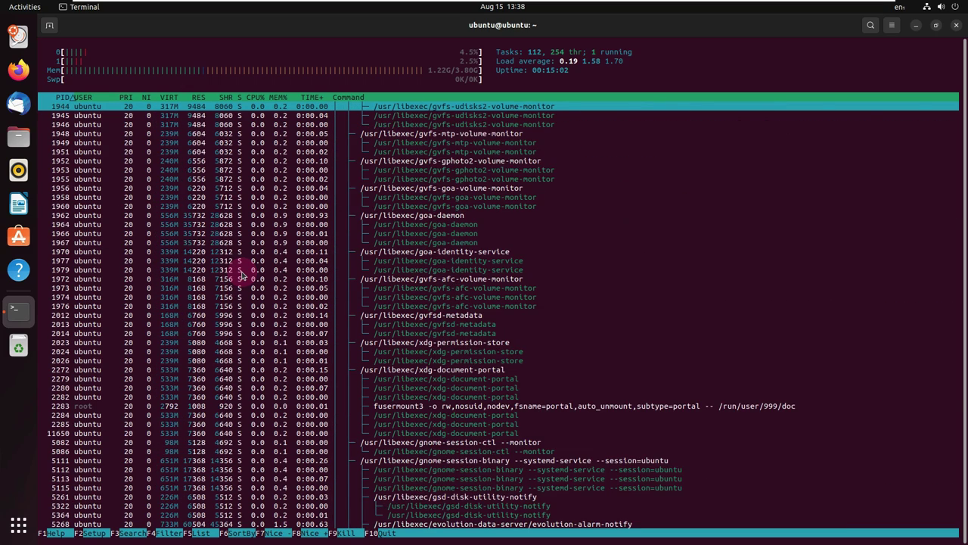
scroll(242, 276, down, 5)
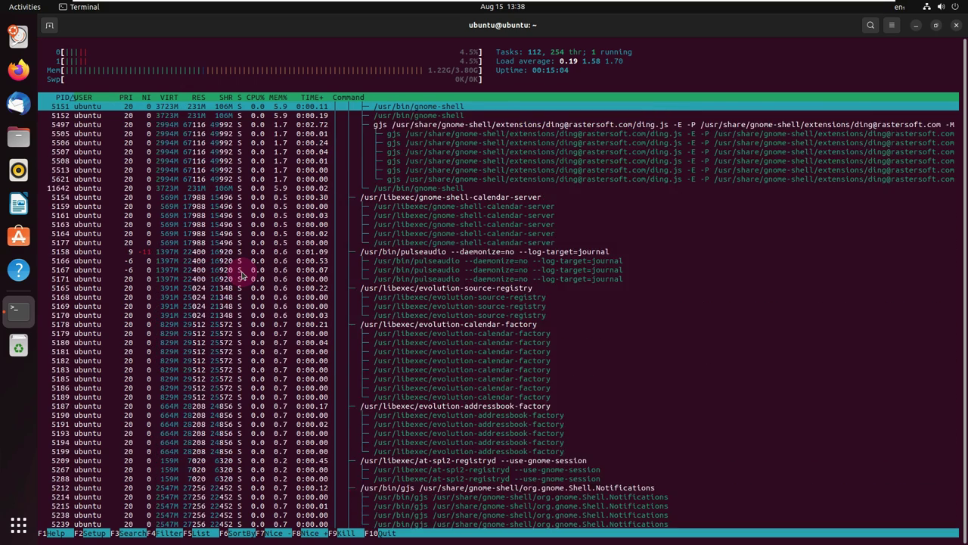
scroll(242, 276, down, 2)
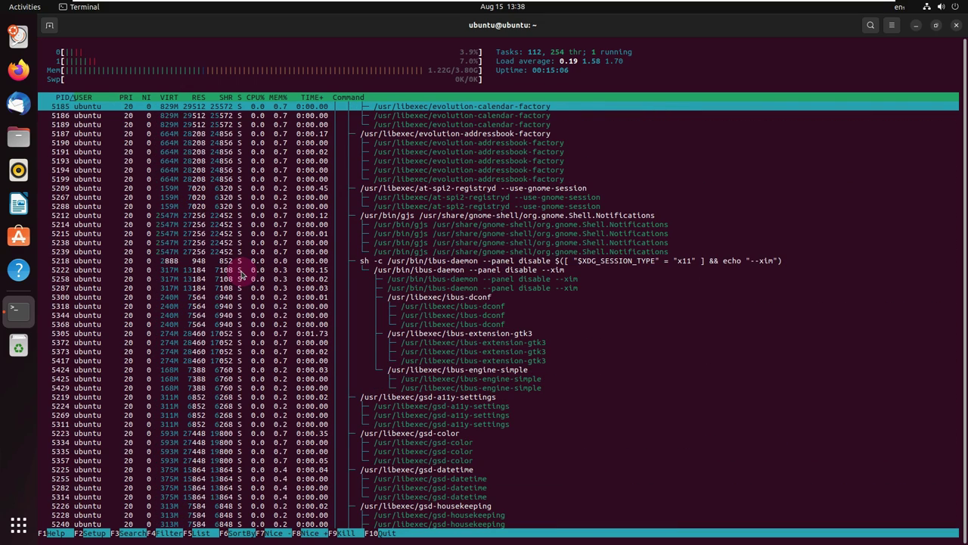
scroll(242, 276, down, 4)
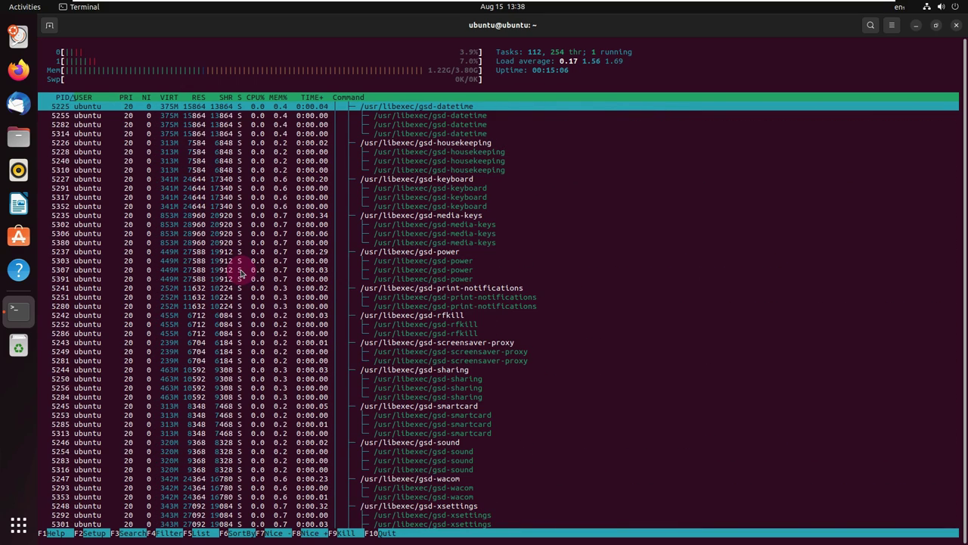
scroll(242, 276, down, 10)
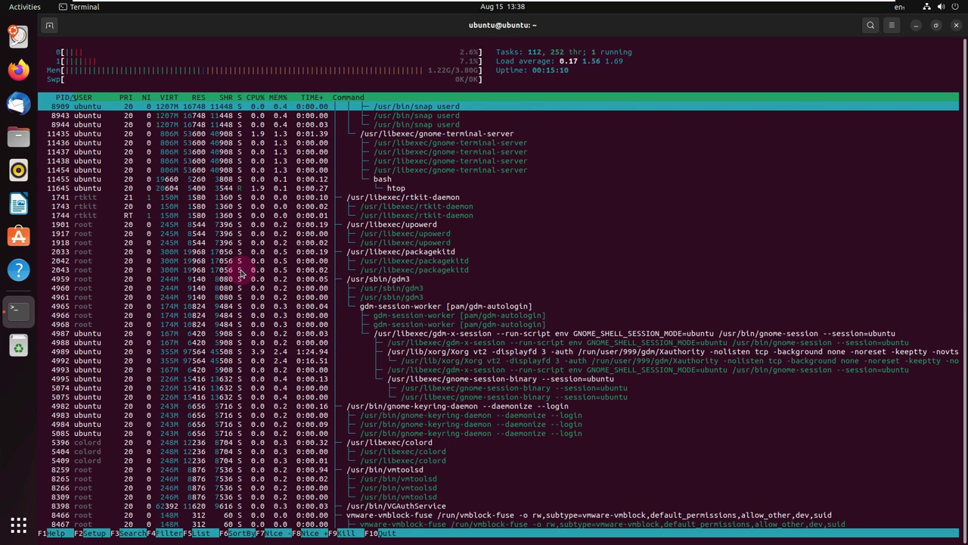
scroll(242, 274, down, 2)
scroll(240, 274, down, 3)
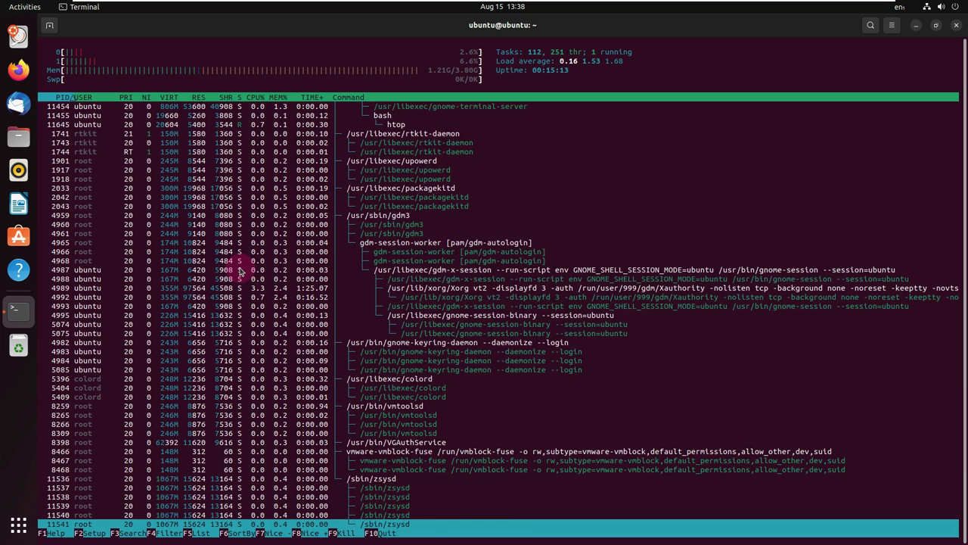
scroll(241, 271, up, 2)
scroll(240, 271, up, 2)
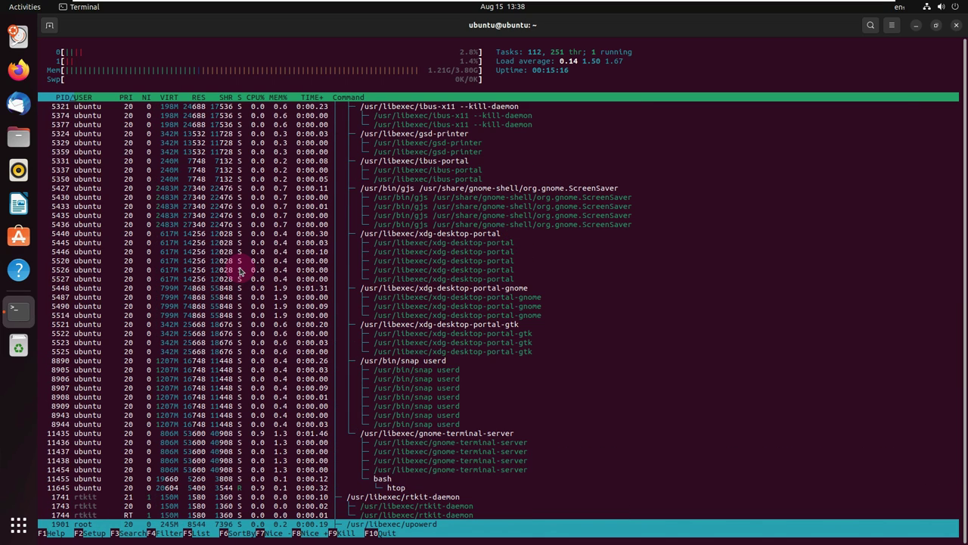
scroll(241, 270, up, 5)
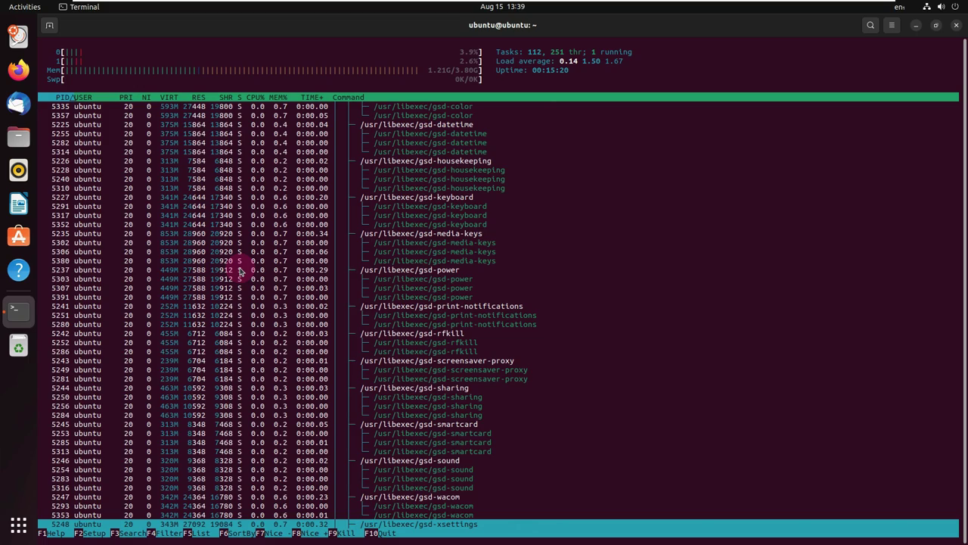
scroll(241, 270, up, 3)
scroll(241, 270, up, 3)
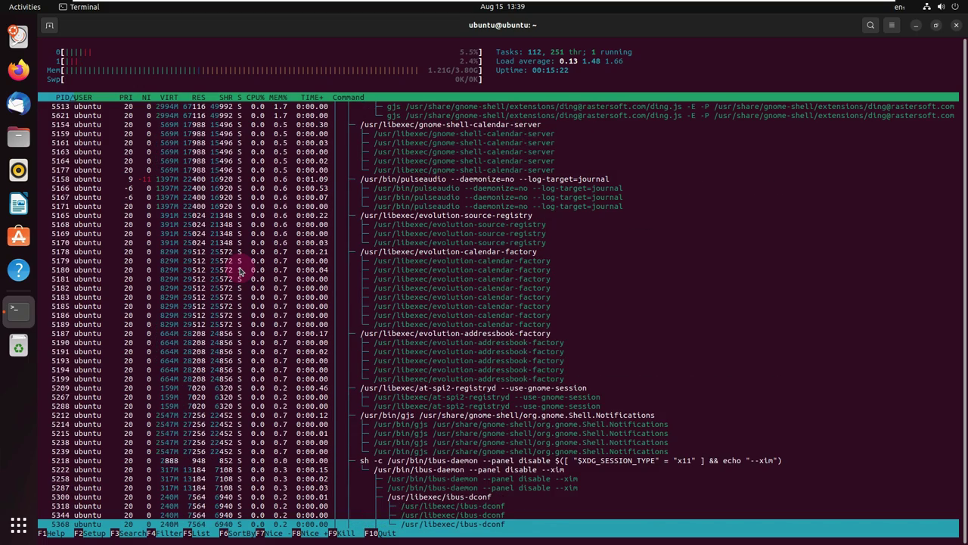
scroll(240, 271, up, 12)
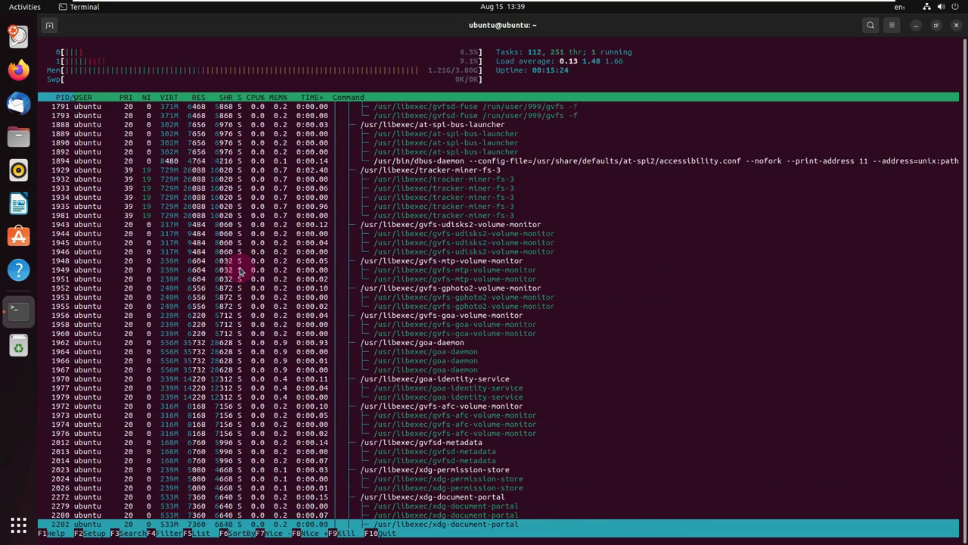
Return to the top of the htop process list and close the Terminal window with htop still running.
scroll(241, 270, up, 10)
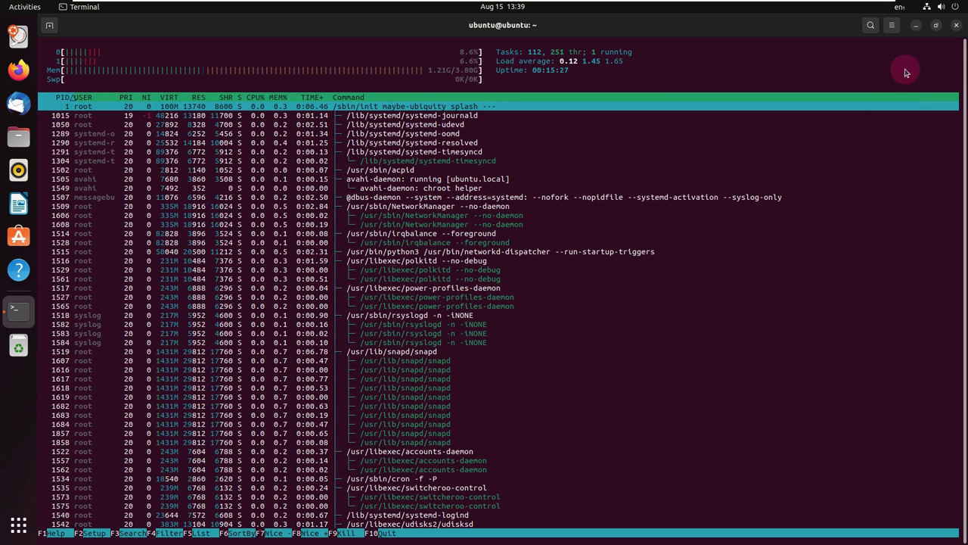
click(954, 27)
click(596, 306)
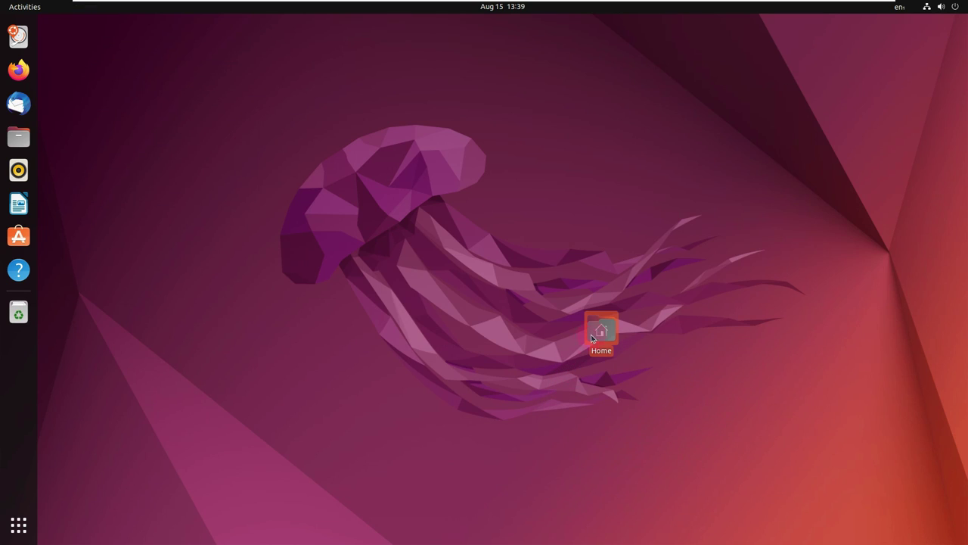
View the system menu's wired network, power mode and Power Off / Log Out options, and check the calendar.
click(917, 13)
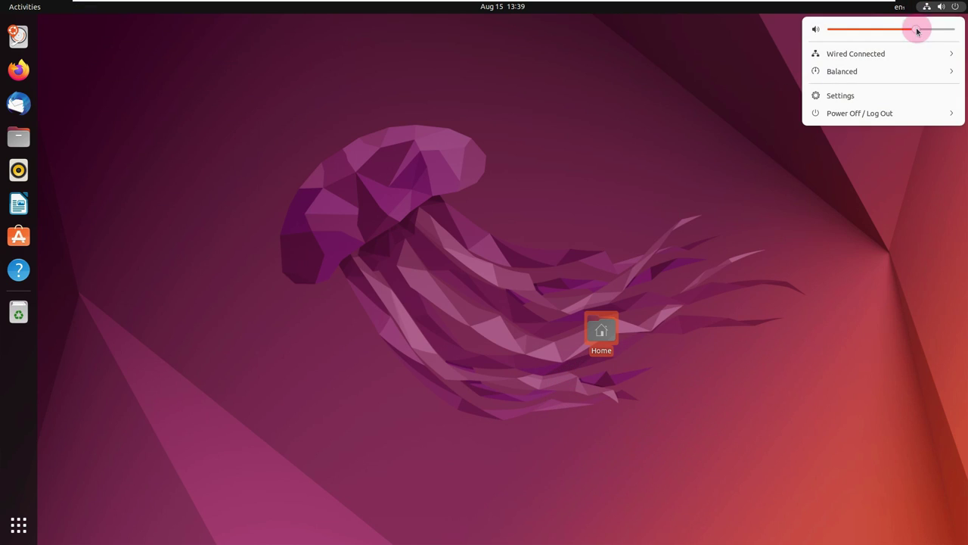
click(945, 54)
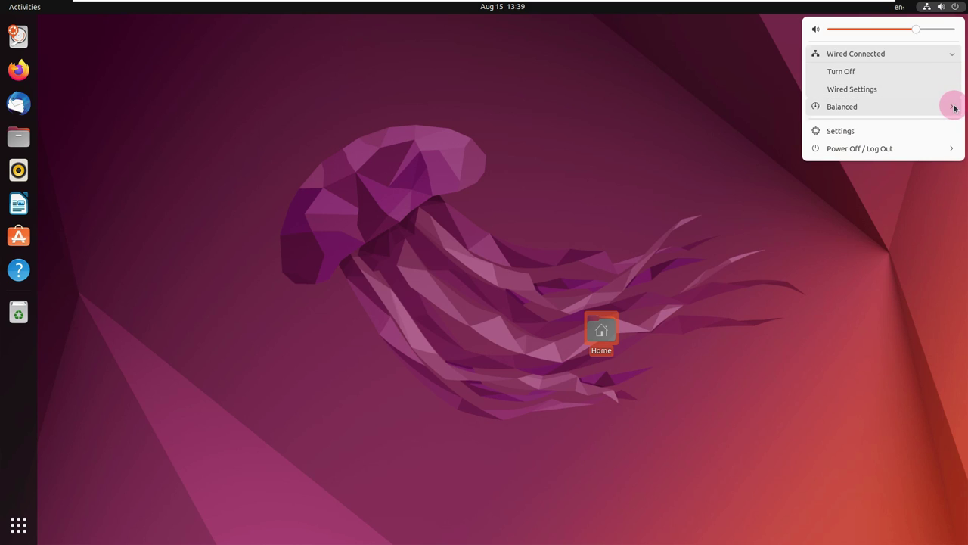
click(954, 108)
click(950, 176)
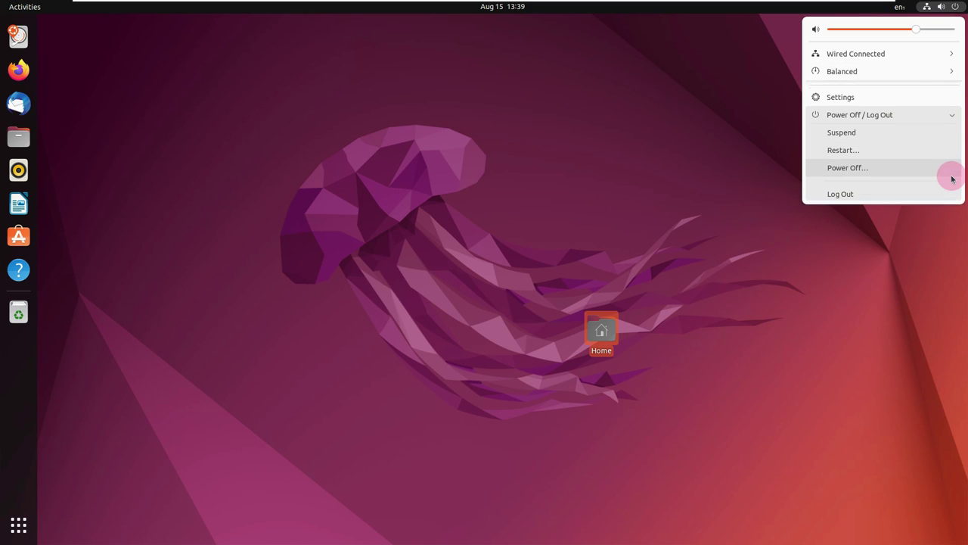
click(550, 148)
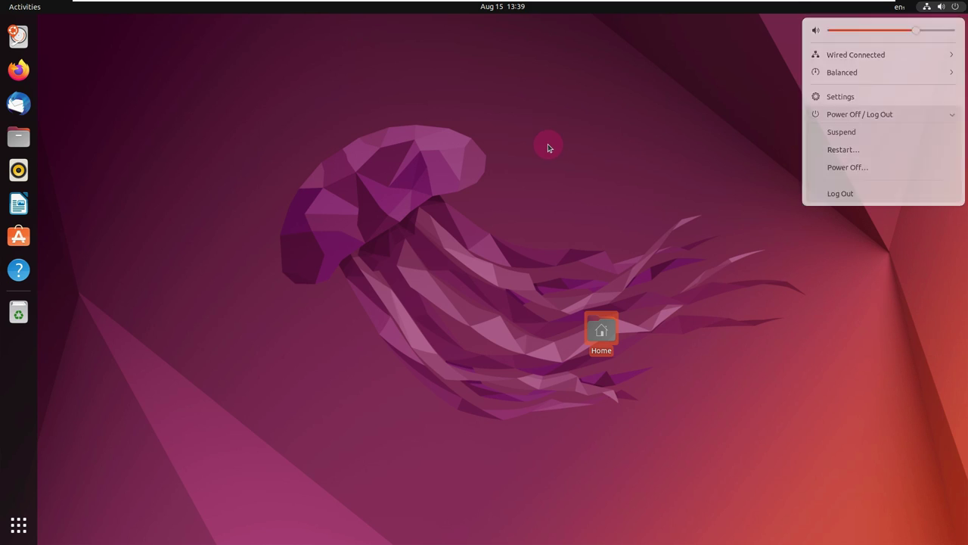
click(524, 6)
click(373, 369)
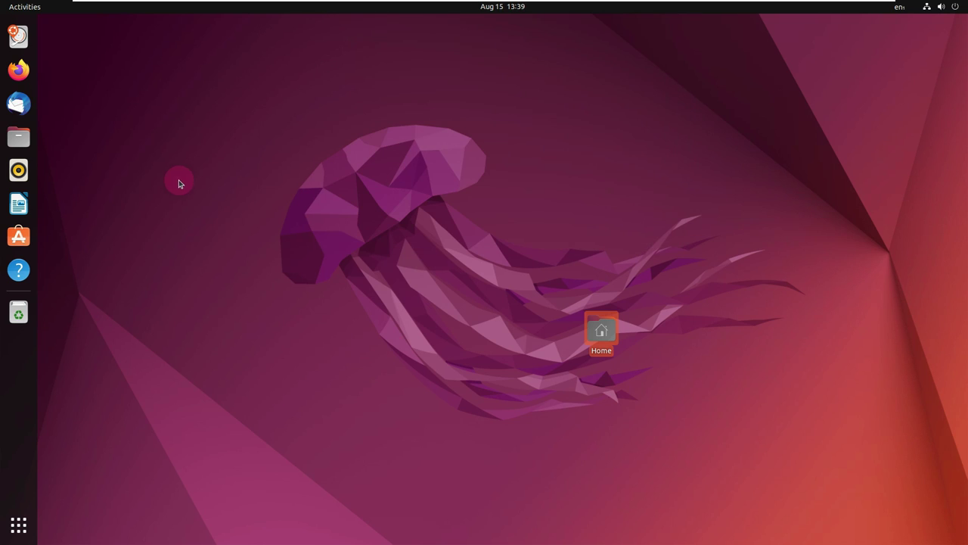
Open the Background settings from the desktop and set the lake sunset picture as wallpaper.
right_click(179, 183)
click(244, 314)
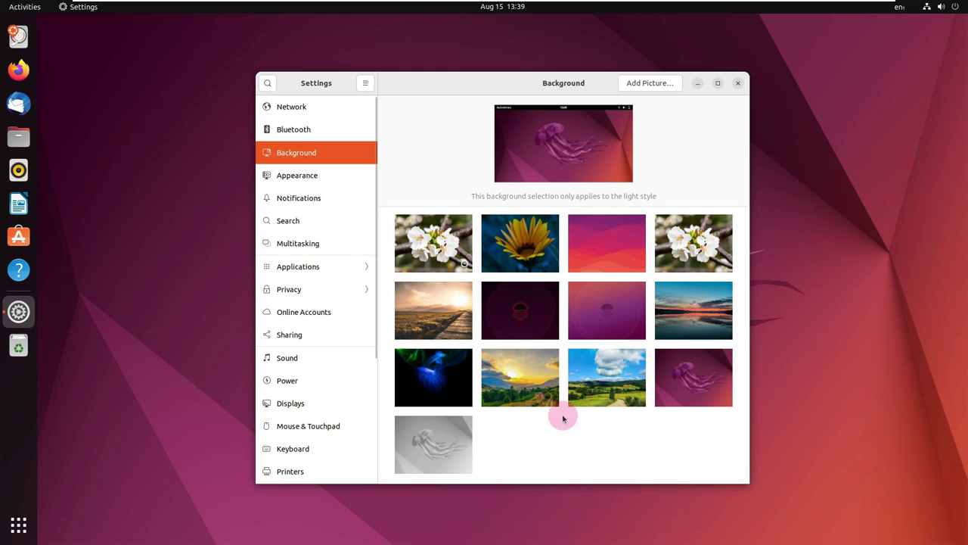
click(681, 298)
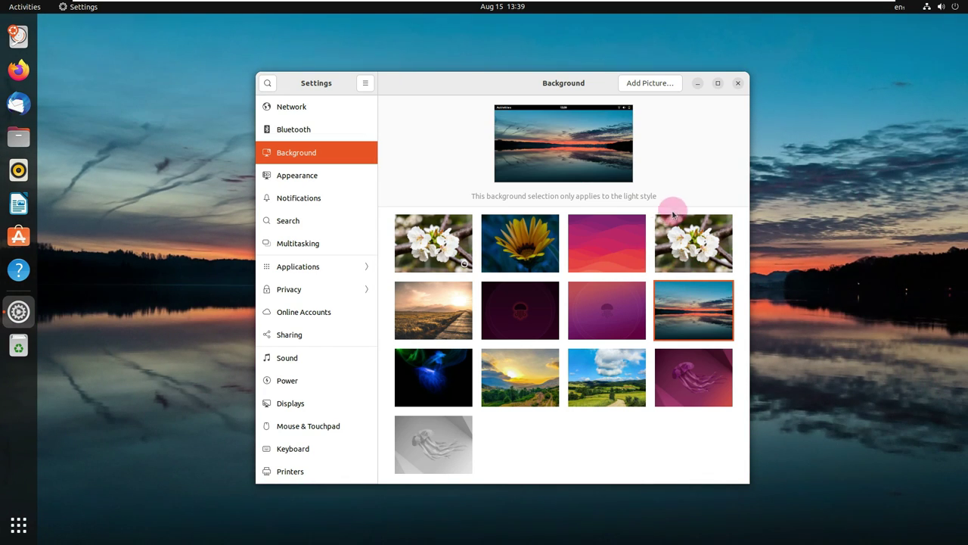
Look through the Network, About, Users and Color pages in Settings.
click(337, 105)
scroll(316, 475, down, 3)
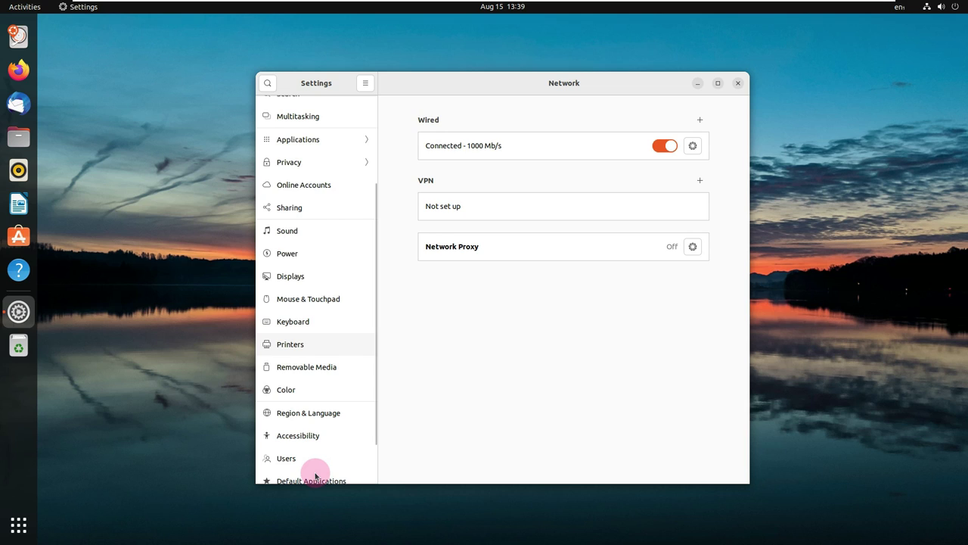
scroll(315, 475, down, 2)
click(315, 472)
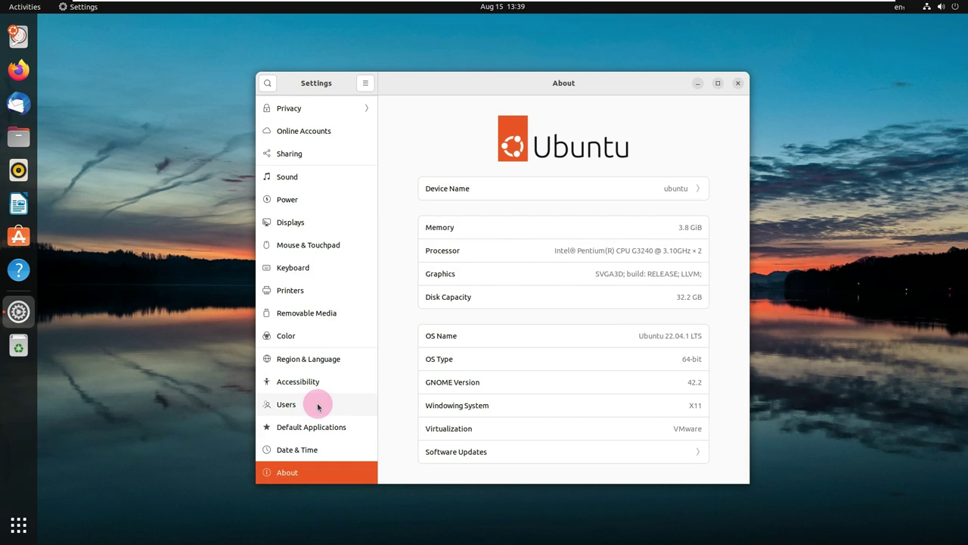
click(317, 406)
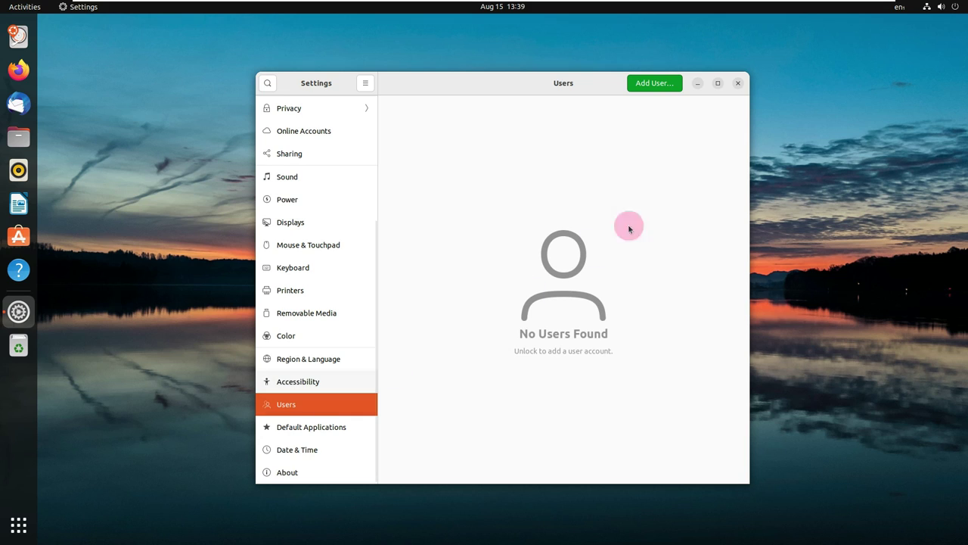
click(304, 336)
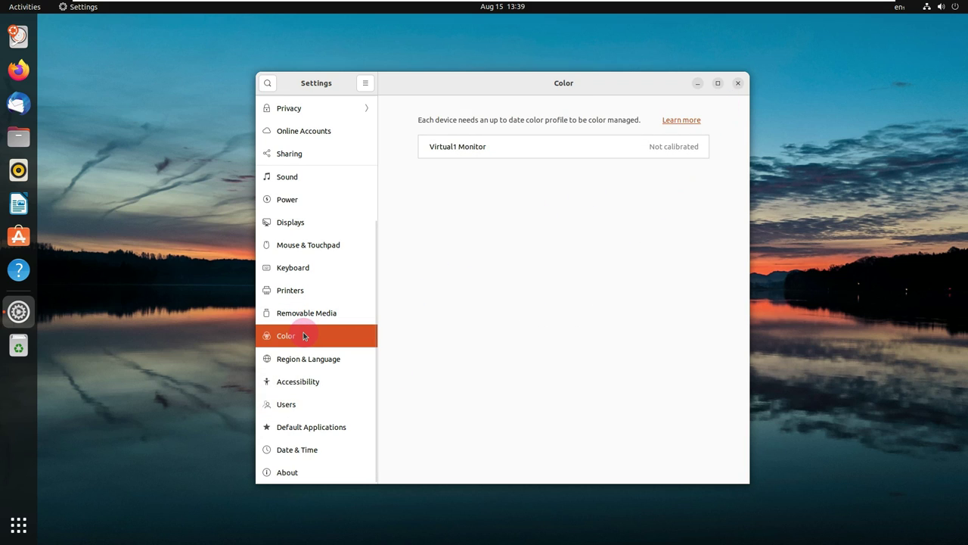
Set the Appearance style to Dark with blue as the accent color.
scroll(339, 236, up, 5)
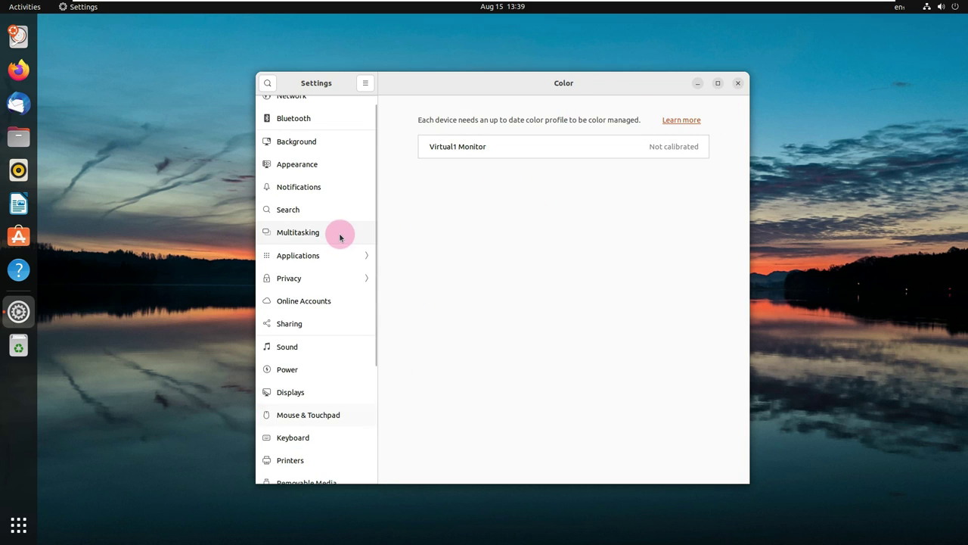
click(335, 175)
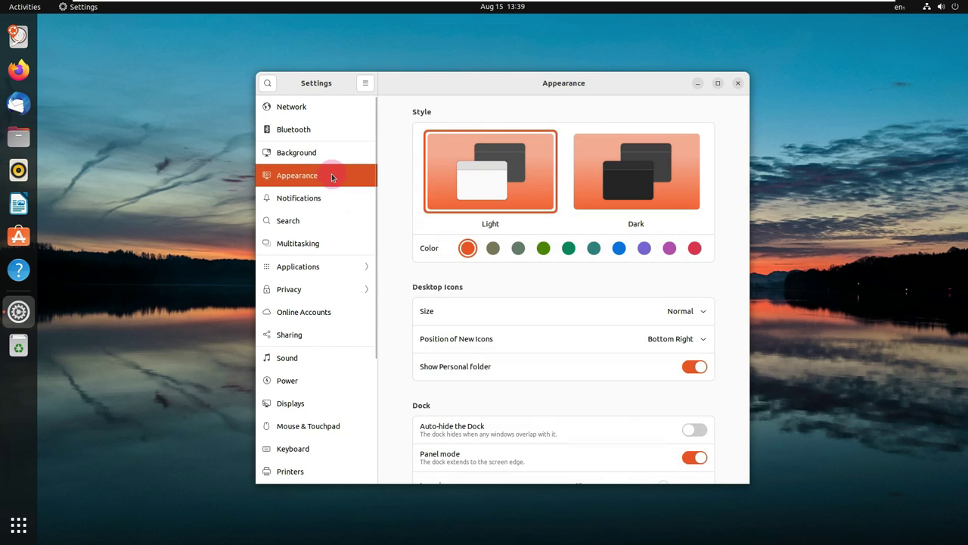
click(617, 182)
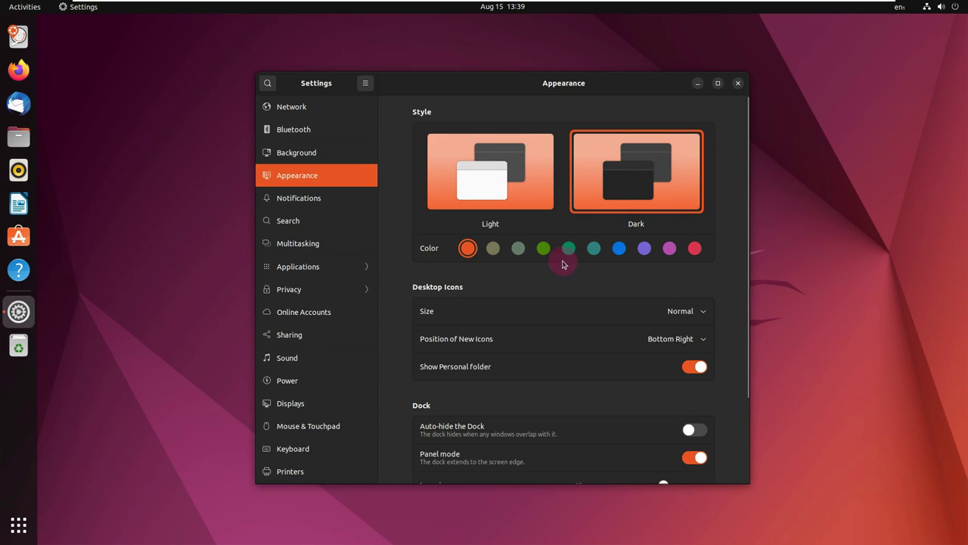
click(617, 250)
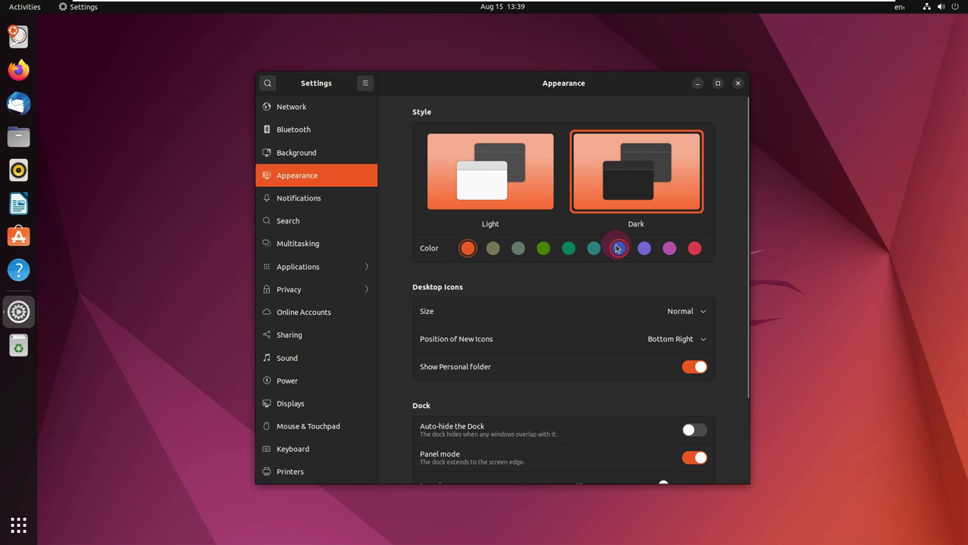
Switch the style back to Light and review the Desktop Icons and Dock options.
scroll(498, 310, down, 3)
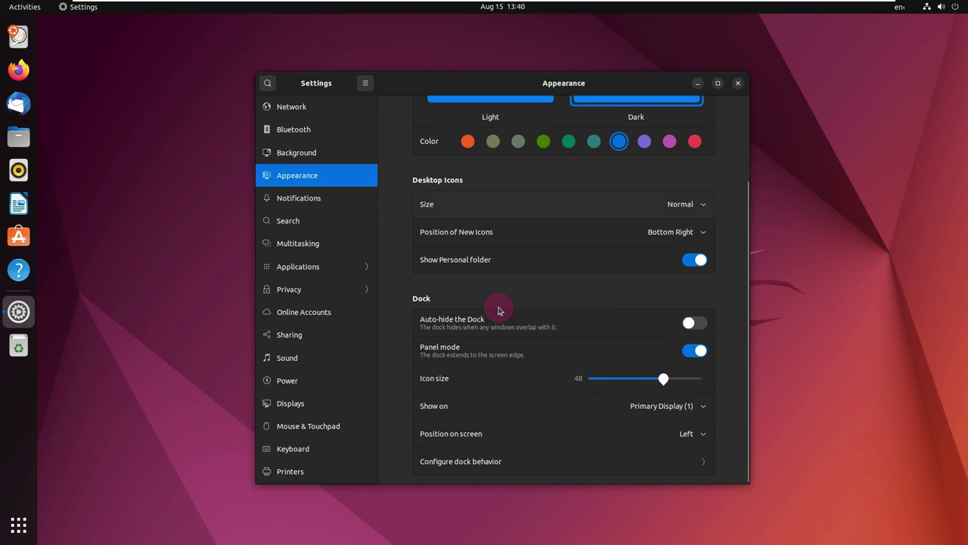
scroll(498, 310, up, 3)
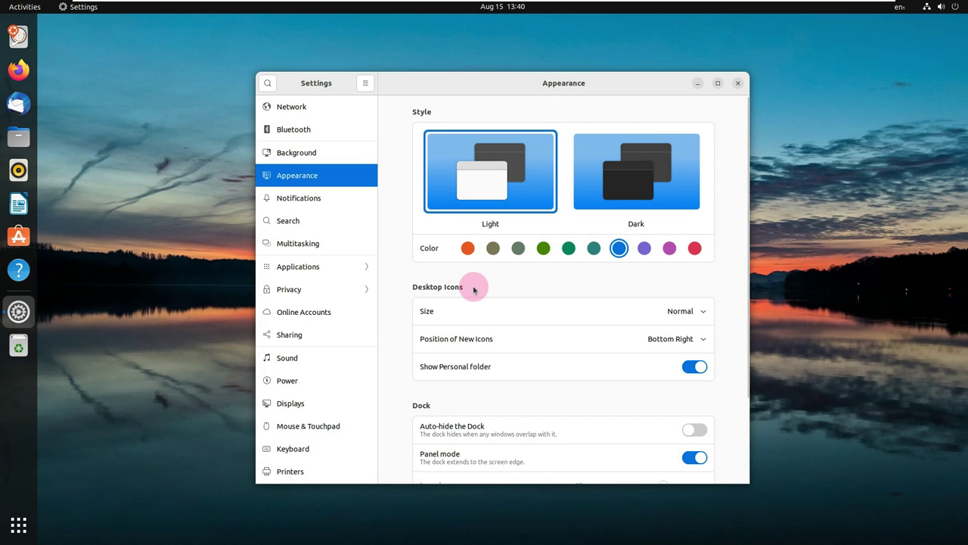
scroll(474, 289, down, 1)
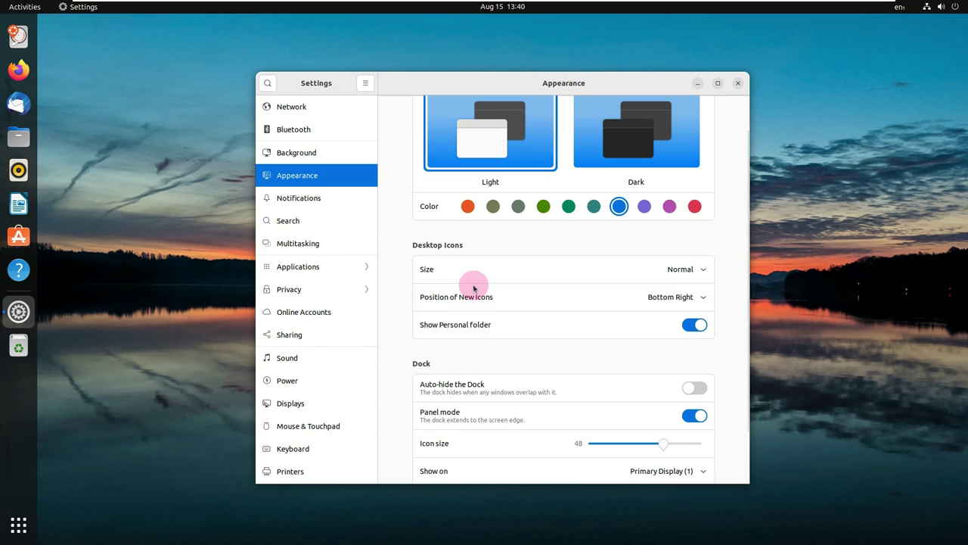
scroll(633, 328, down, 1)
scroll(736, 304, down, 1)
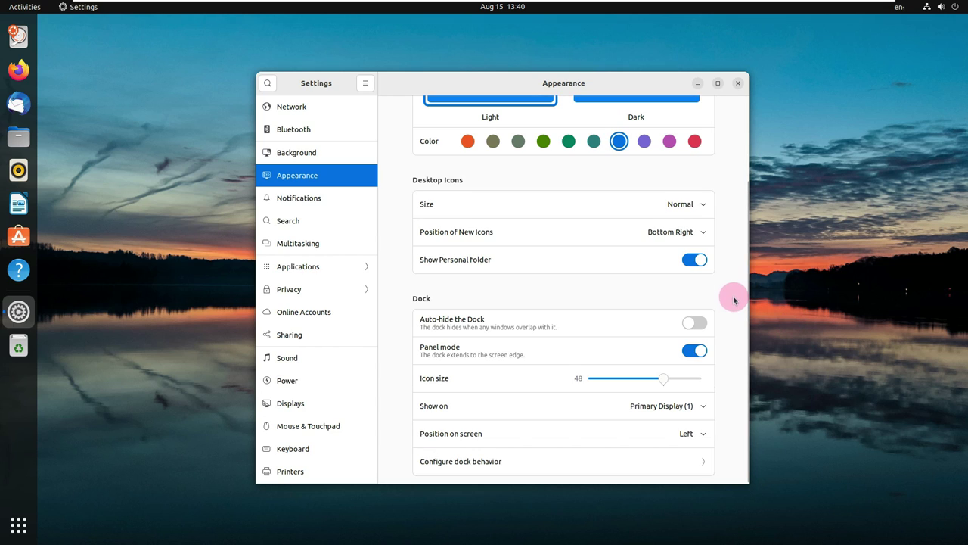
Maximize the Settings window, view the dock behavior options and close their dialog.
click(716, 85)
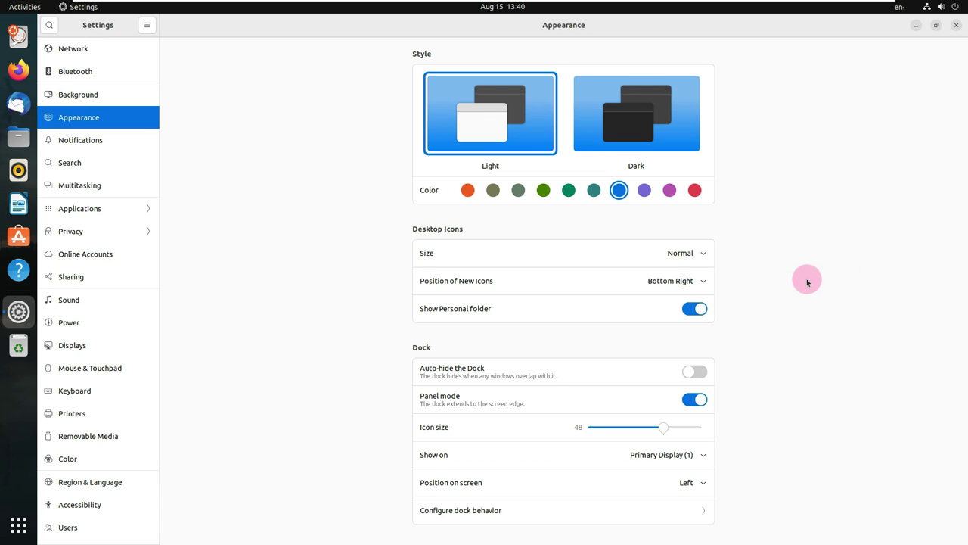
click(681, 508)
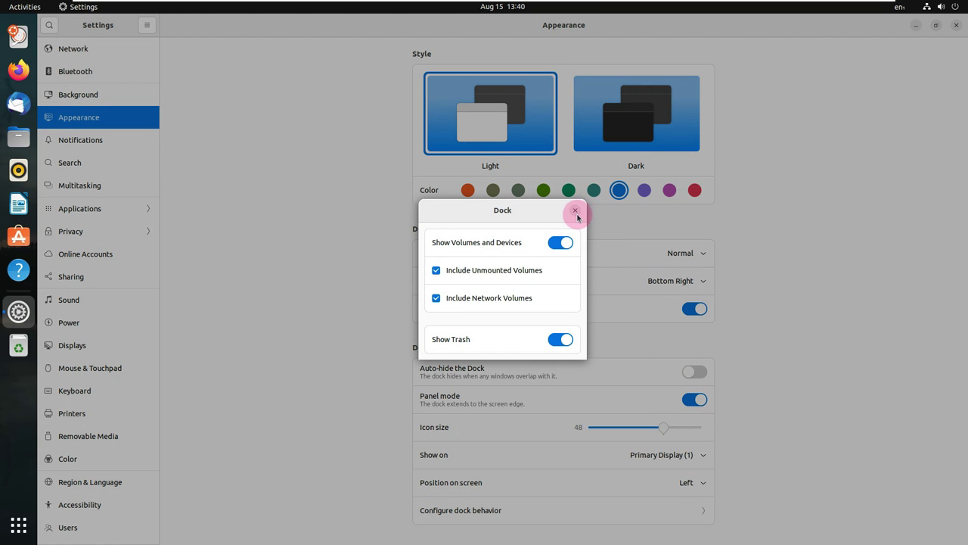
click(575, 210)
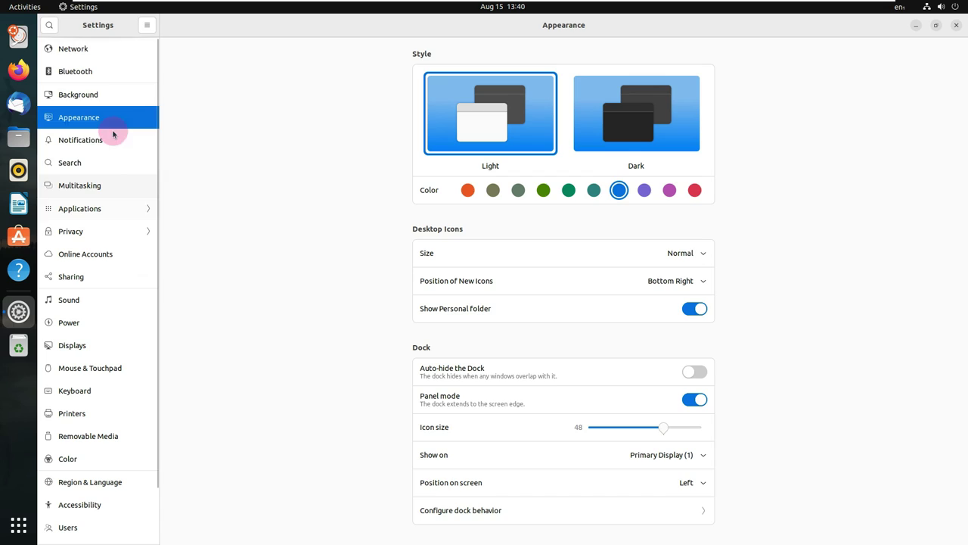
View the Background and Network pages, set the Screen Blank power saving option to Never, and close Settings.
click(116, 96)
click(118, 58)
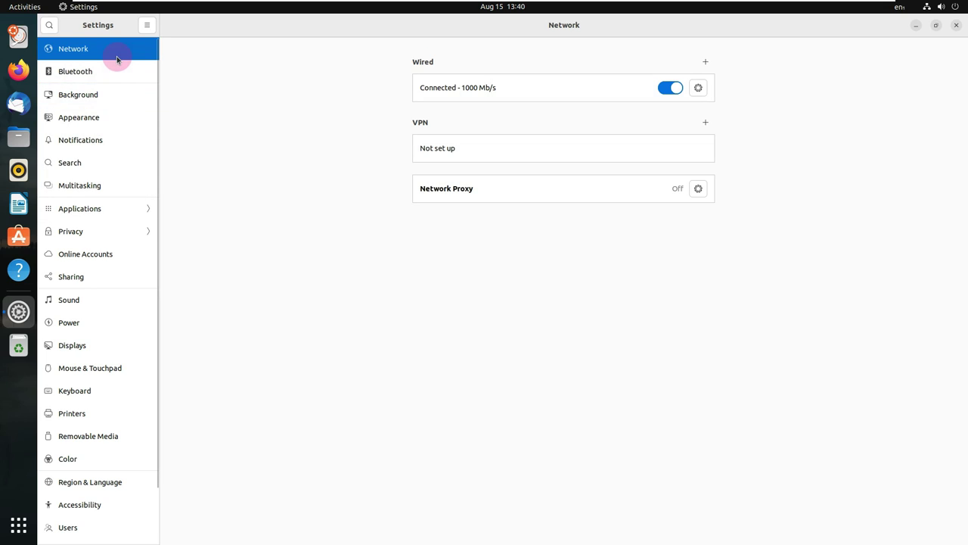
click(97, 330)
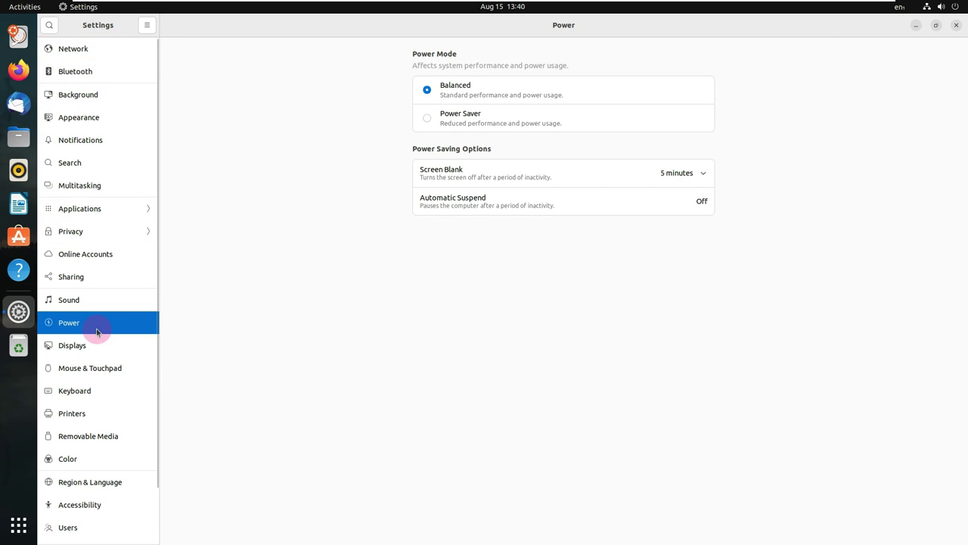
click(685, 172)
scroll(679, 373, down, 3)
click(679, 371)
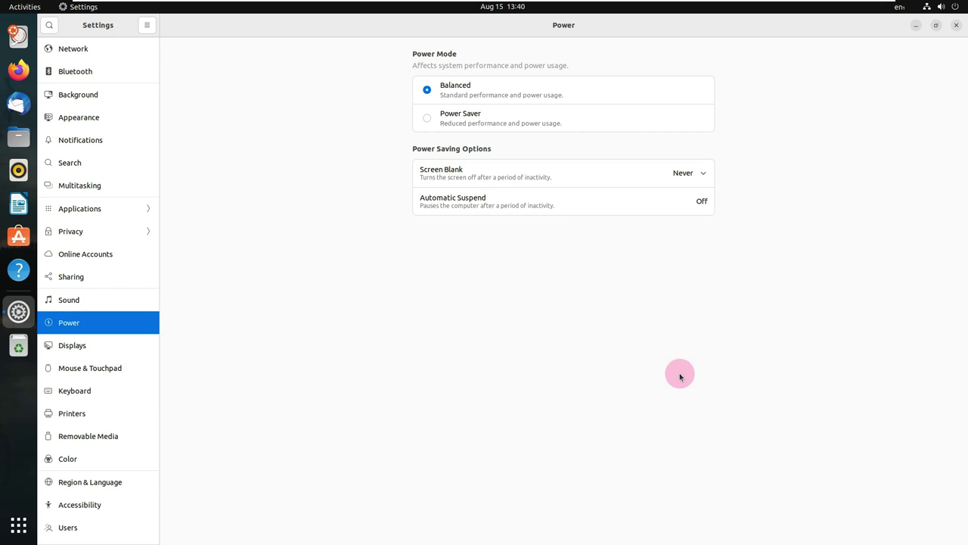
click(104, 452)
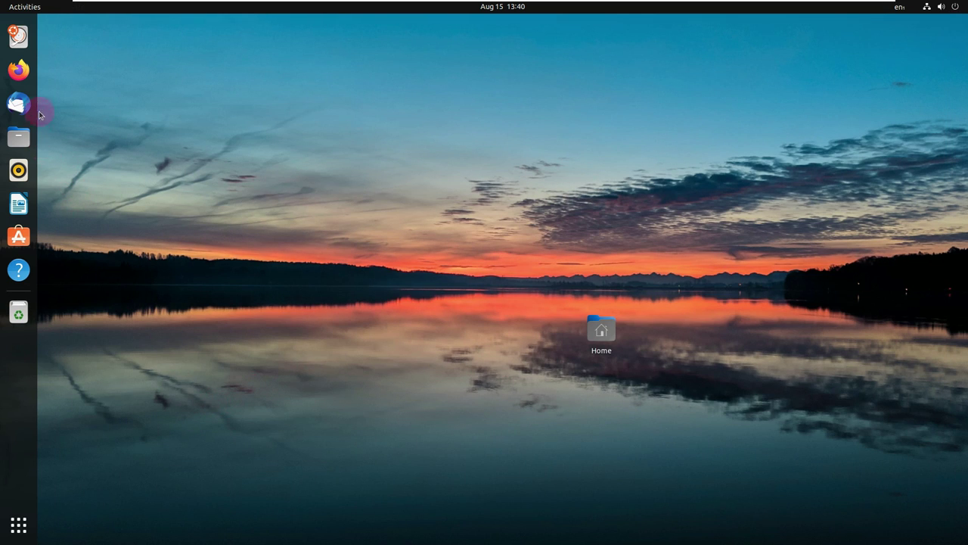
Look through both pages of the application grid and the contents of the Utilities folder.
click(18, 523)
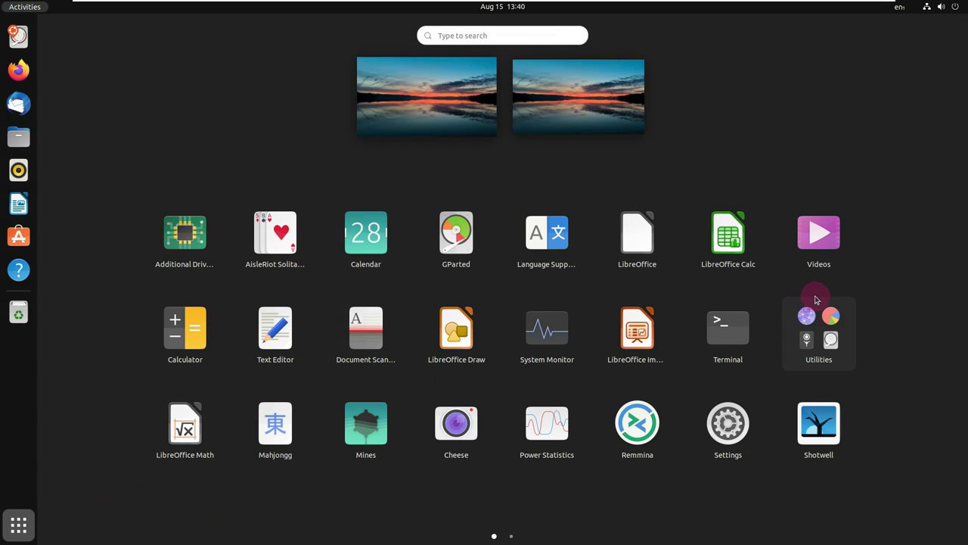
click(839, 326)
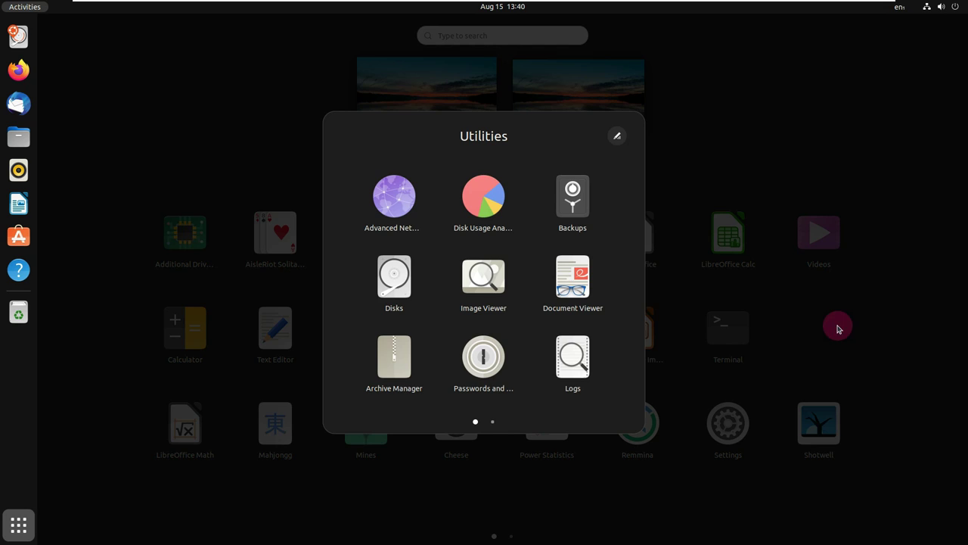
click(622, 297)
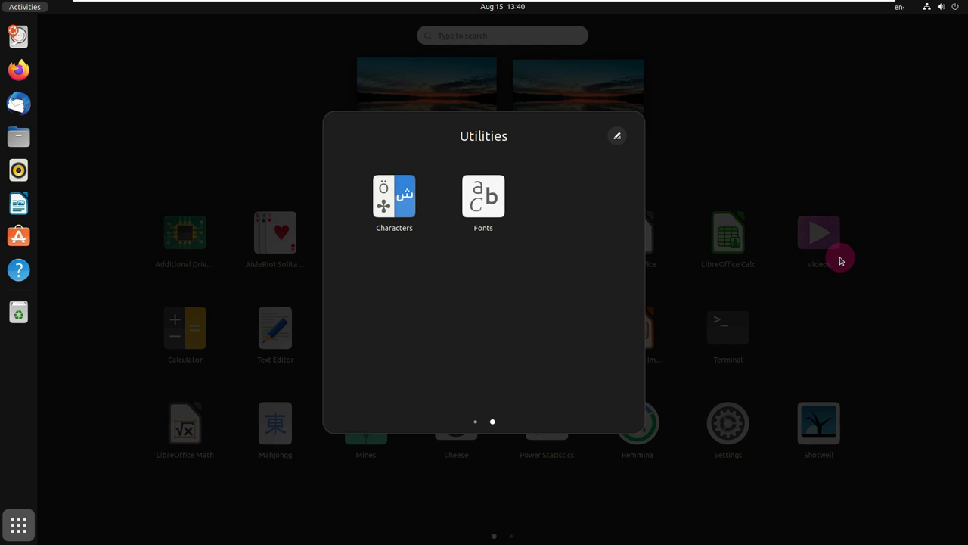
click(841, 261)
scroll(838, 258, down, 1)
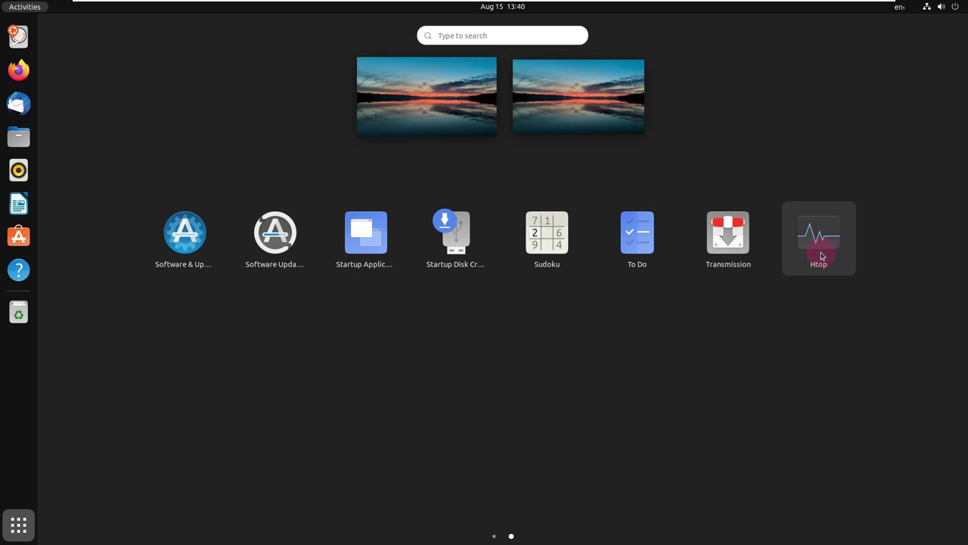
scroll(227, 262, up, 1)
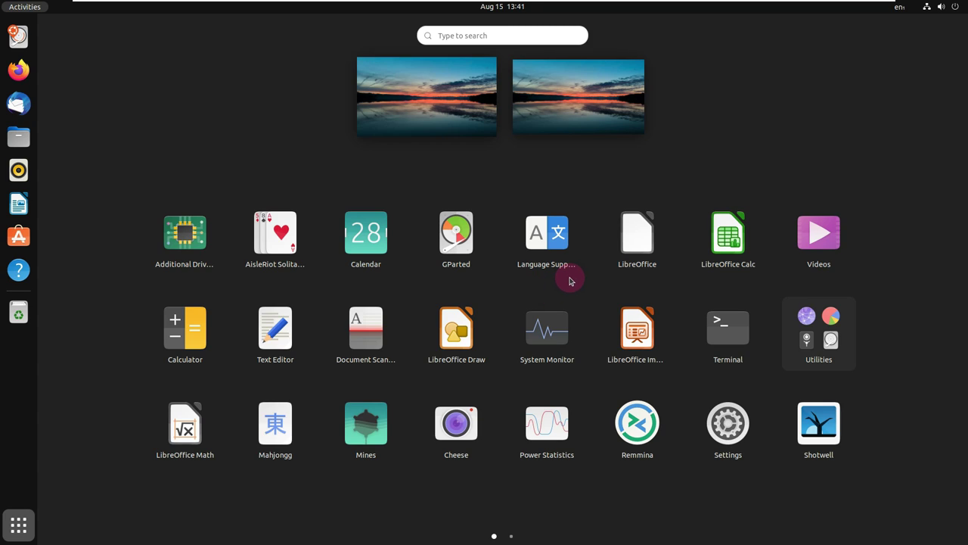
Open Ubuntu Software and maximize its window.
click(24, 235)
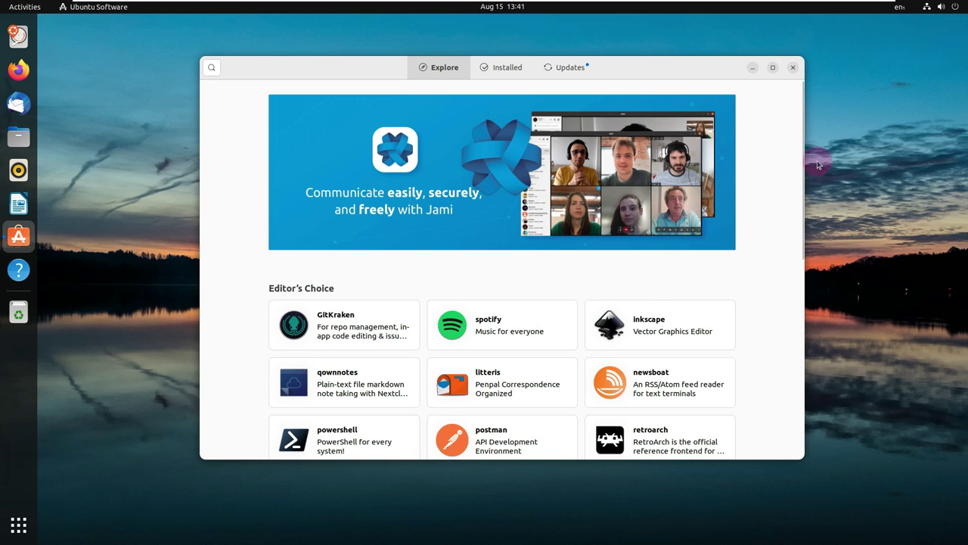
click(773, 69)
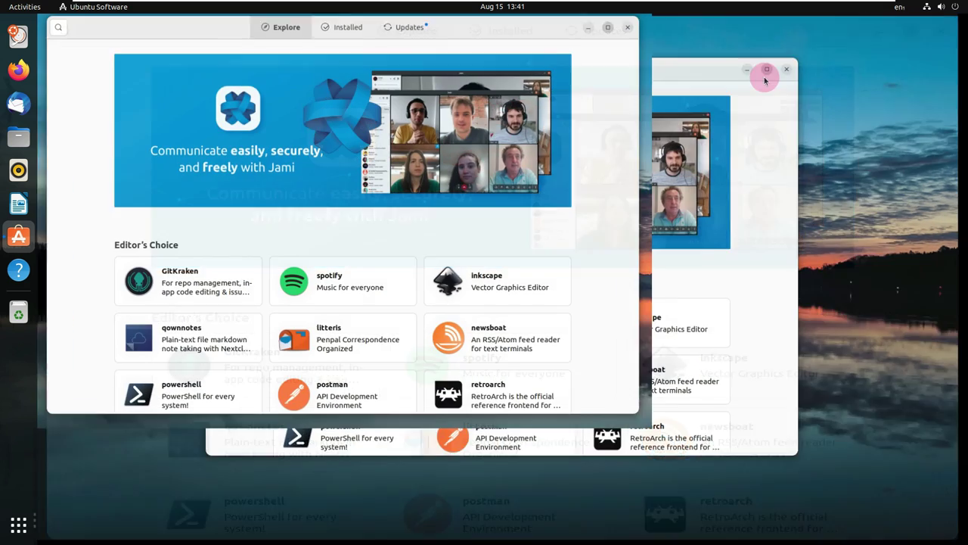
View the available application updates and check the change details of the firefox and core20 updates.
click(518, 29)
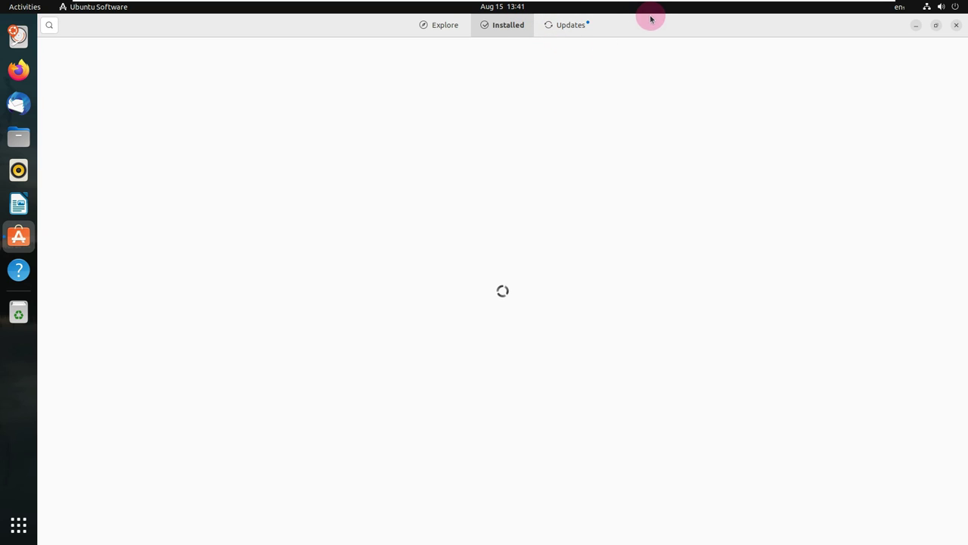
click(584, 31)
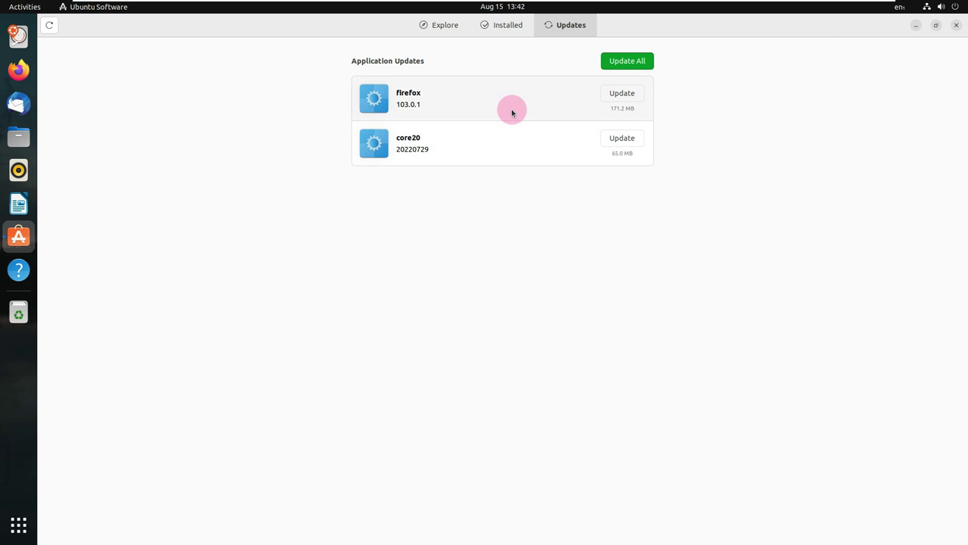
click(477, 105)
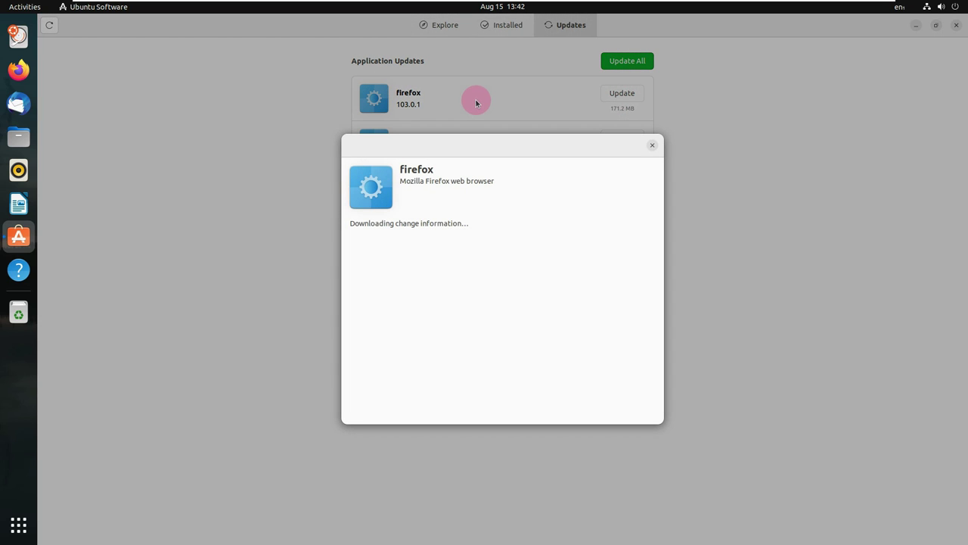
click(653, 144)
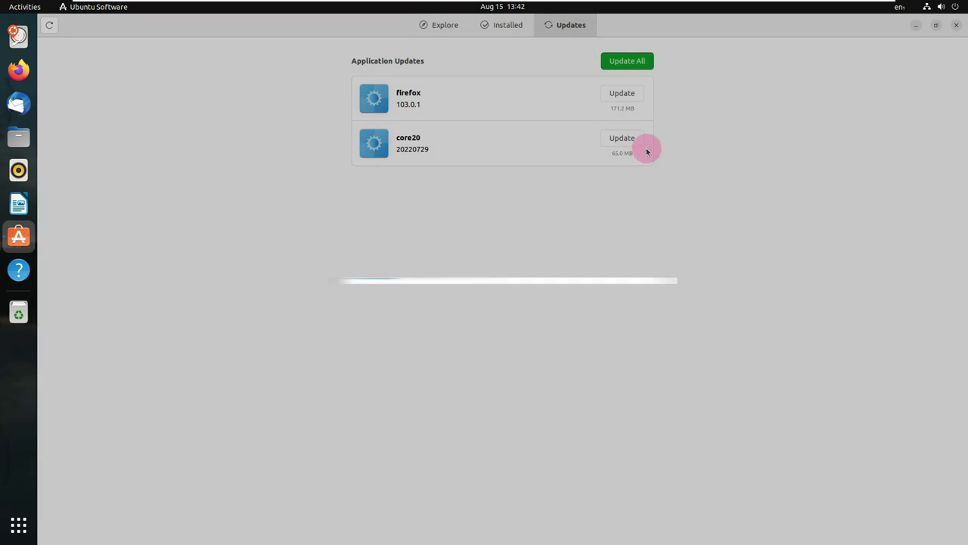
click(498, 133)
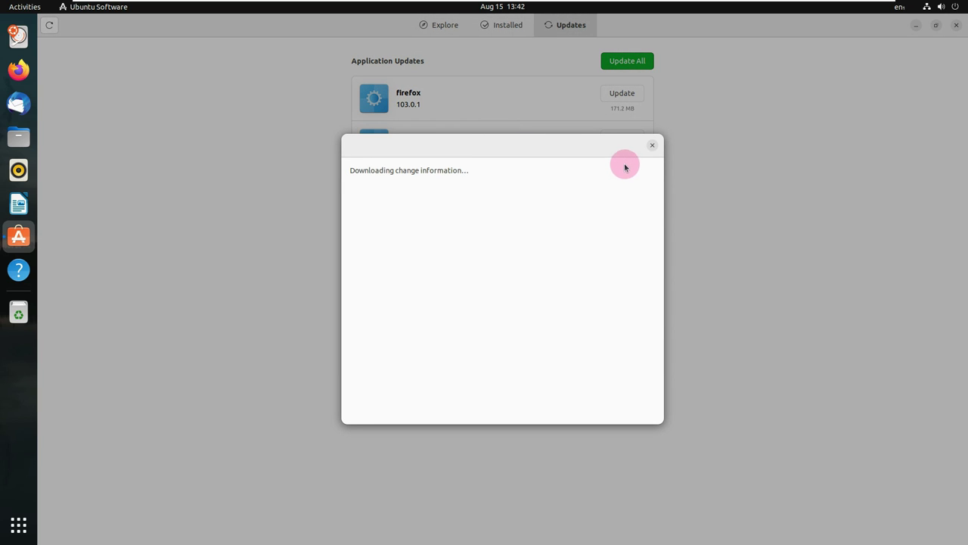
click(652, 145)
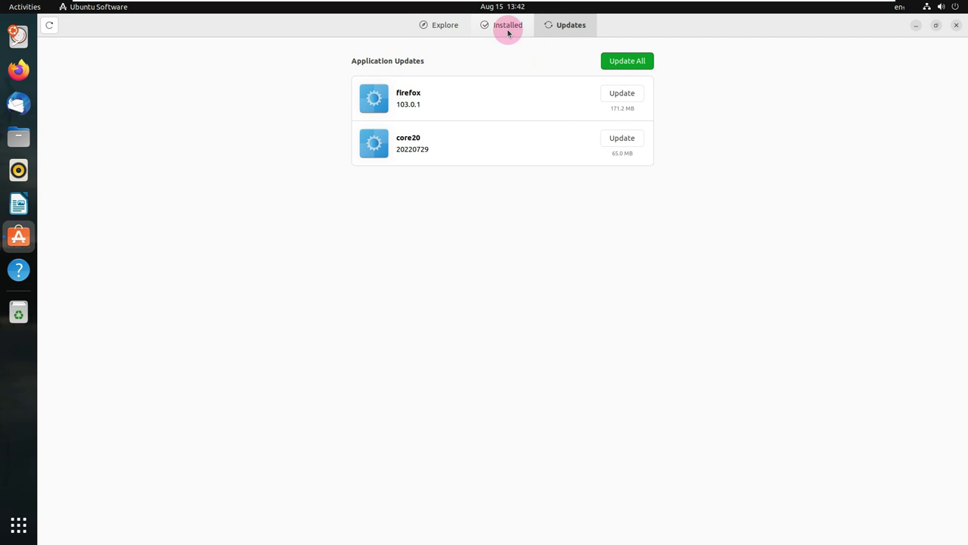
Show the installed applications, review the Calendar details including its version, and return to the list.
click(508, 28)
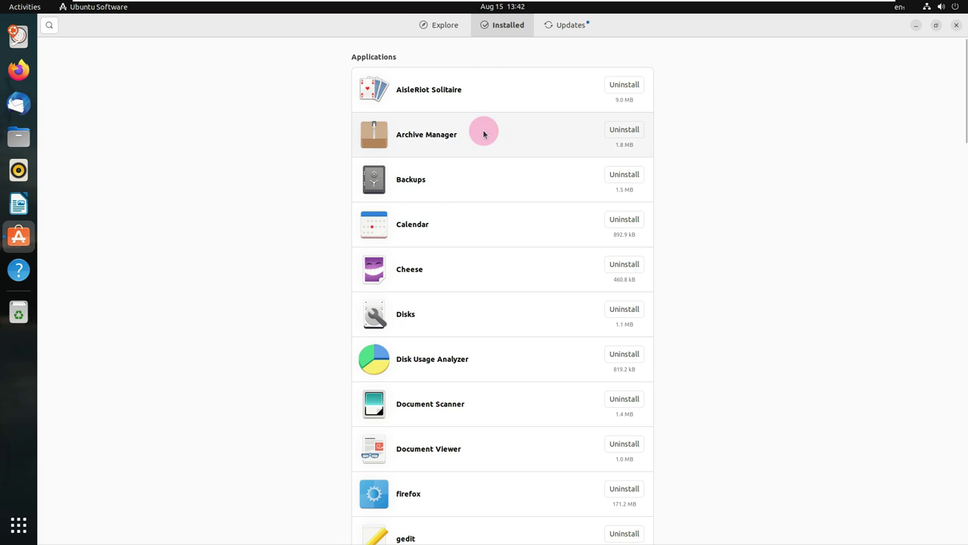
click(438, 211)
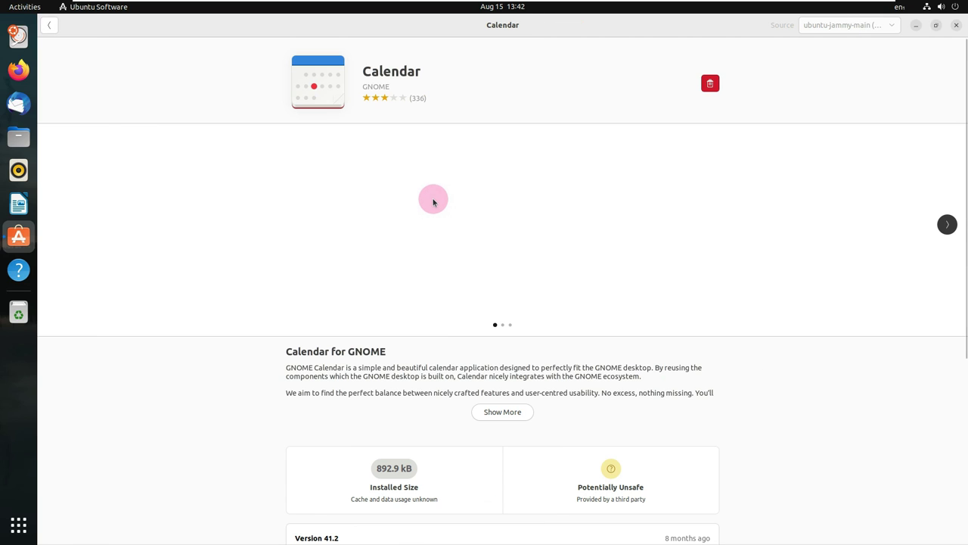
scroll(413, 361, down, 4)
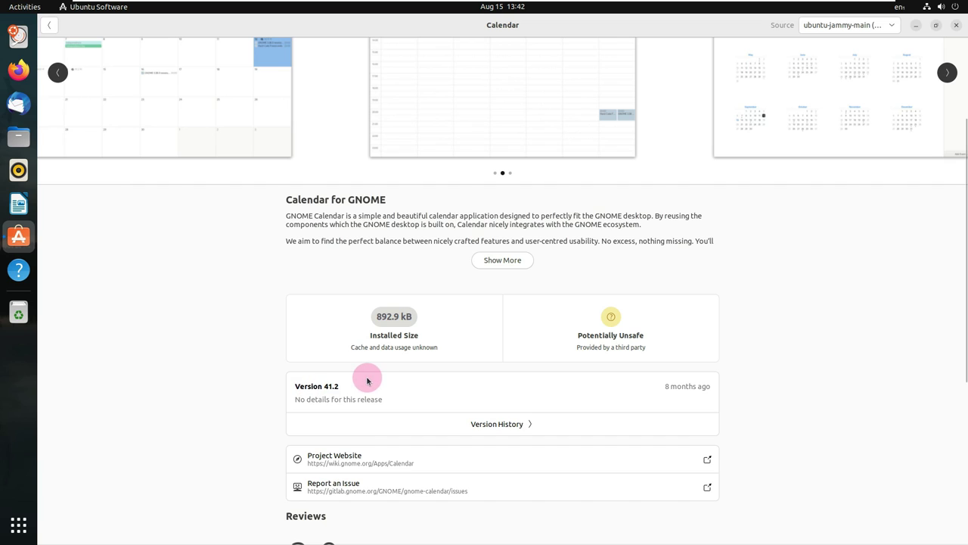
scroll(365, 376, up, 3)
scroll(367, 381, down, 3)
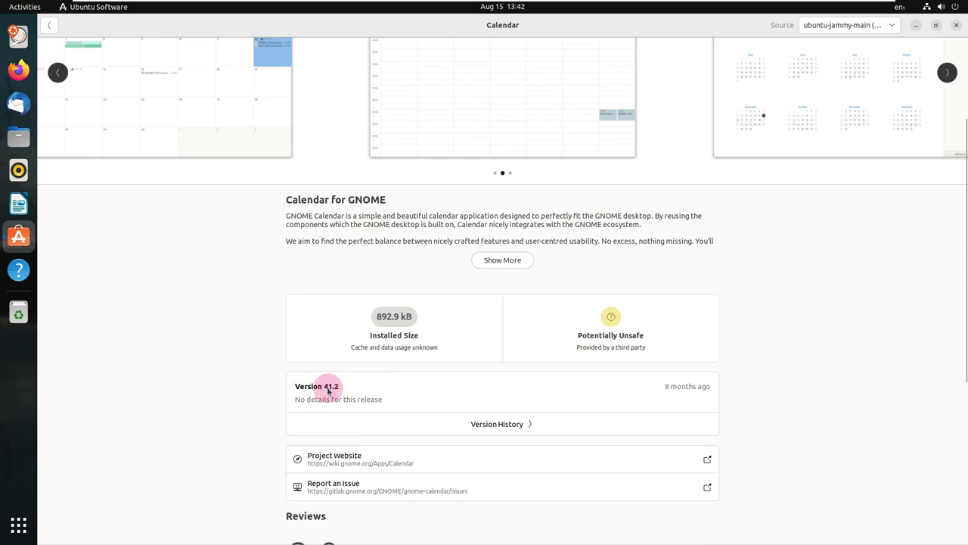
click(50, 25)
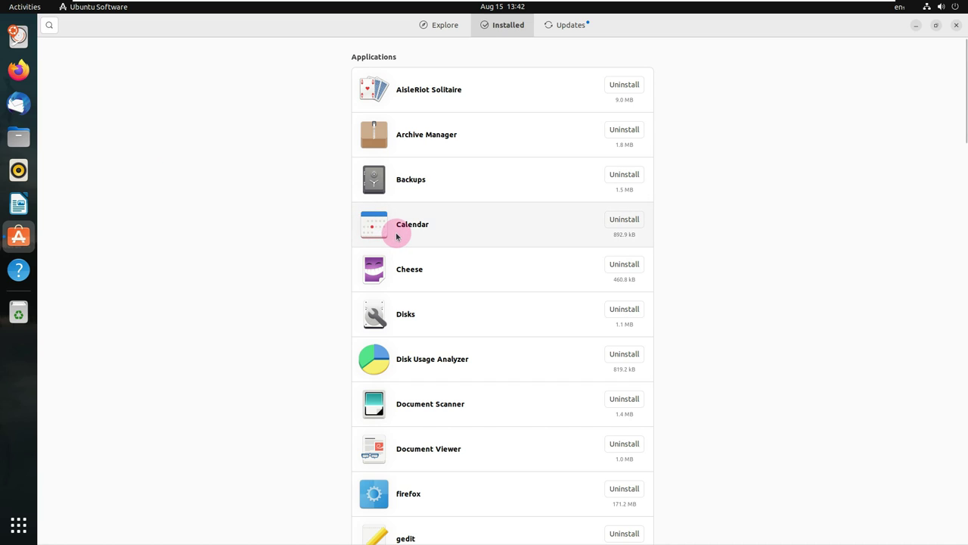
Review the details pages of Cheese and Disks, returning to the installed applications list after each.
click(409, 267)
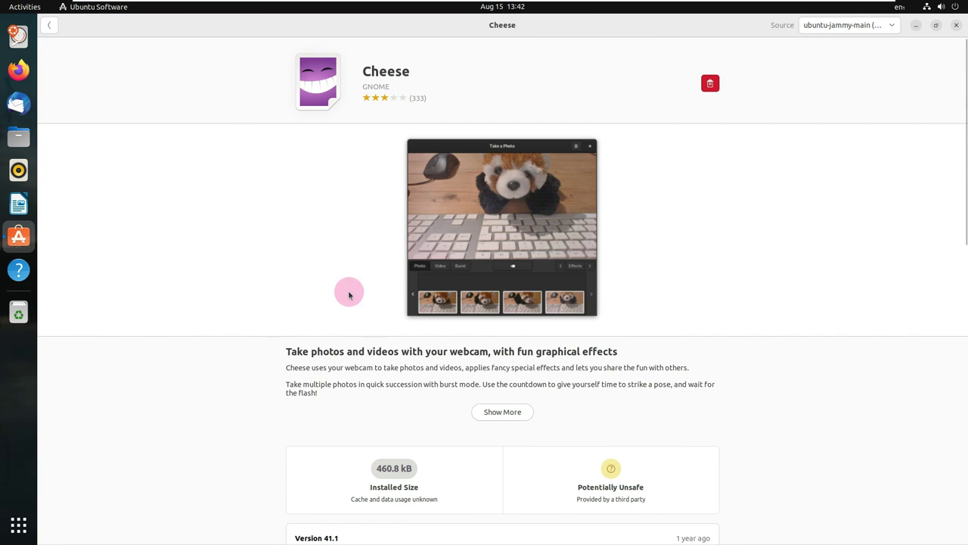
scroll(349, 293, down, 3)
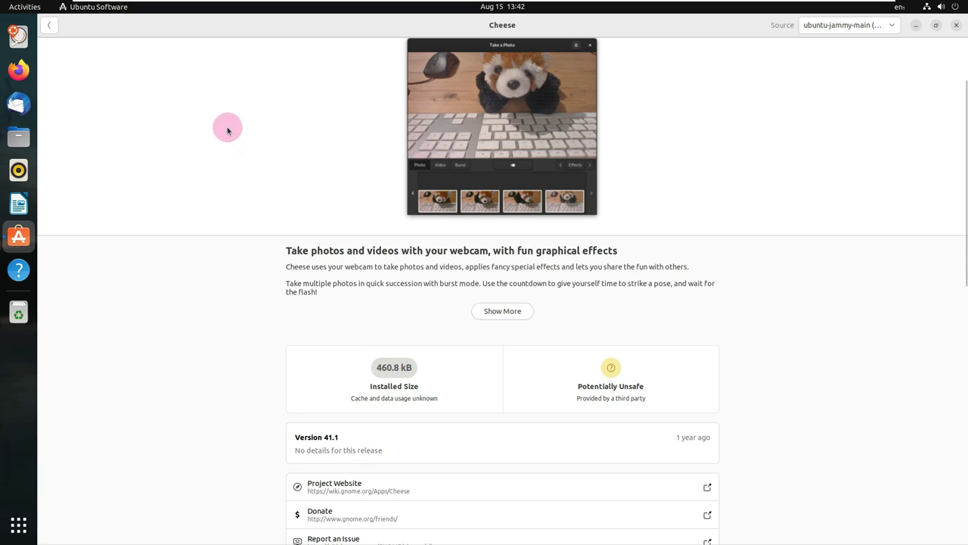
click(53, 26)
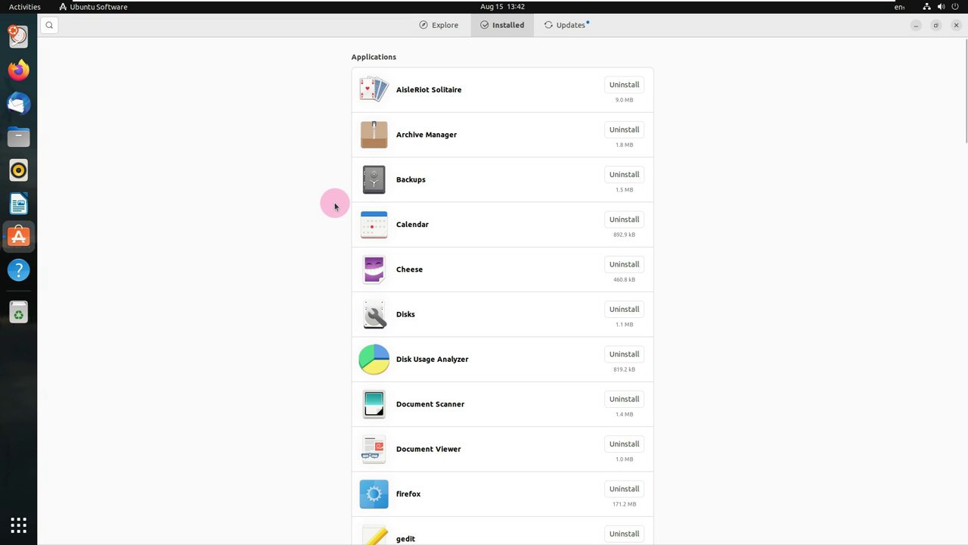
scroll(335, 204, down, 1)
click(401, 281)
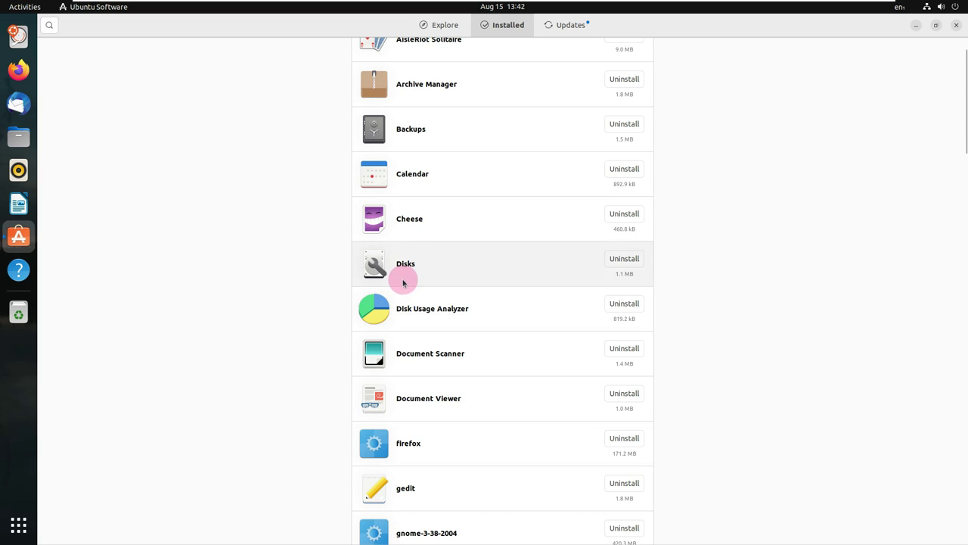
scroll(336, 282, down, 1)
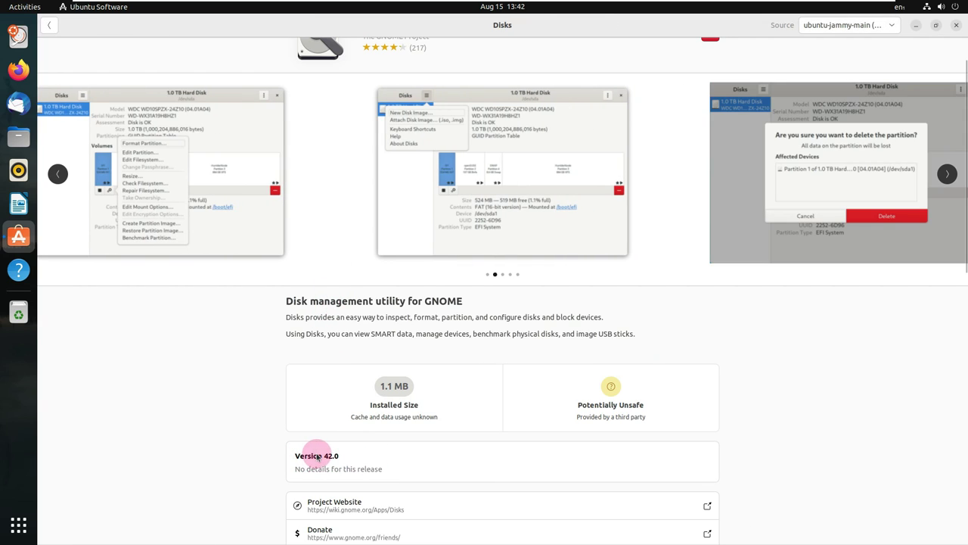
click(53, 25)
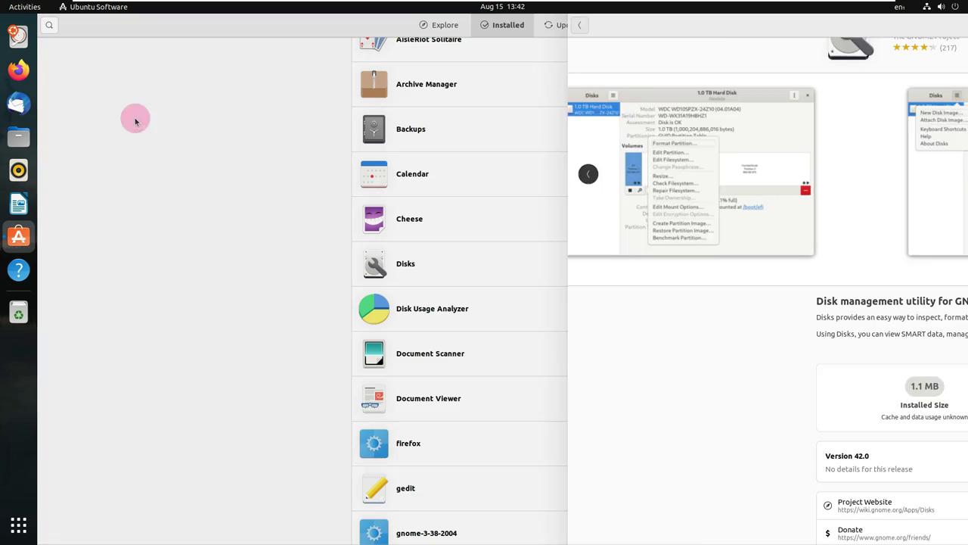
Find LibreOffice Calc among the installed applications, review its details and version, and return to the list.
scroll(363, 256, down, 2)
scroll(385, 261, down, 1)
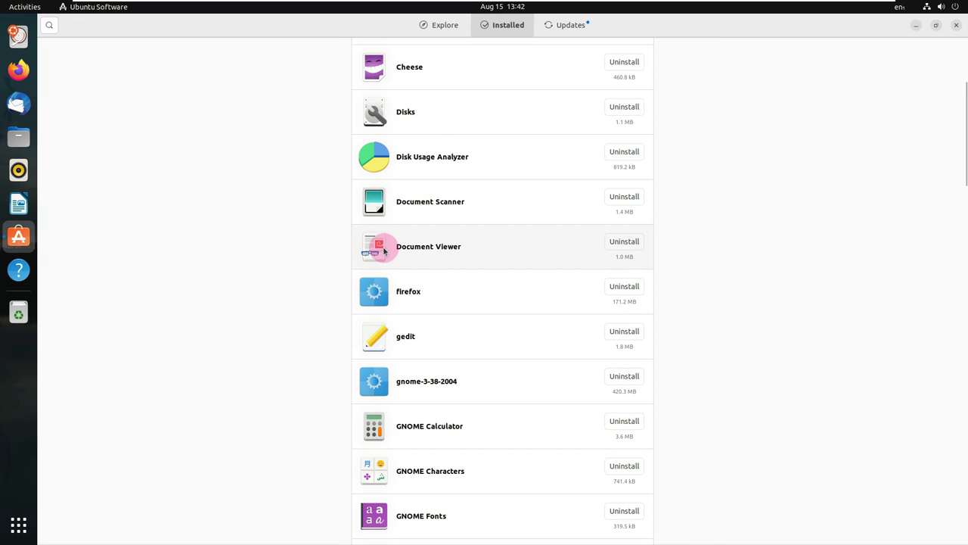
scroll(384, 251, down, 9)
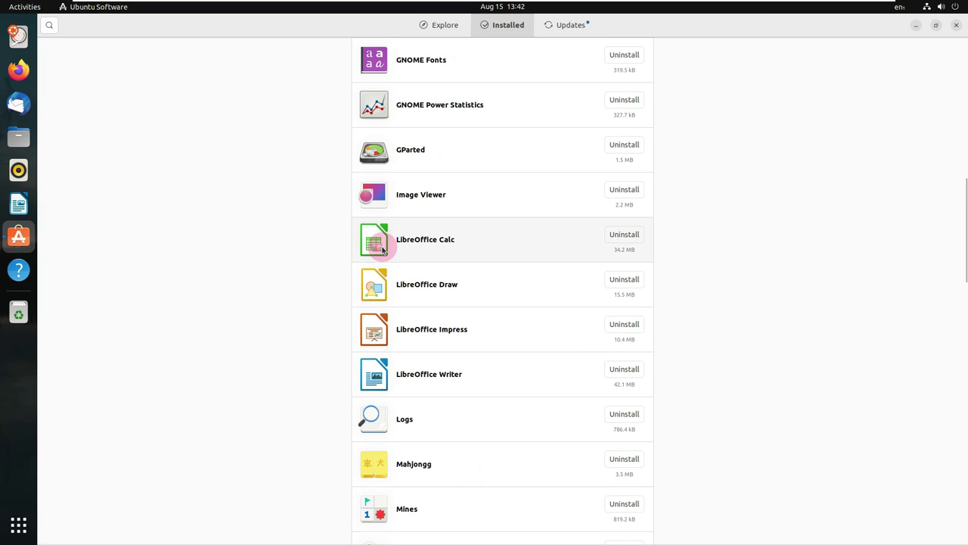
click(415, 246)
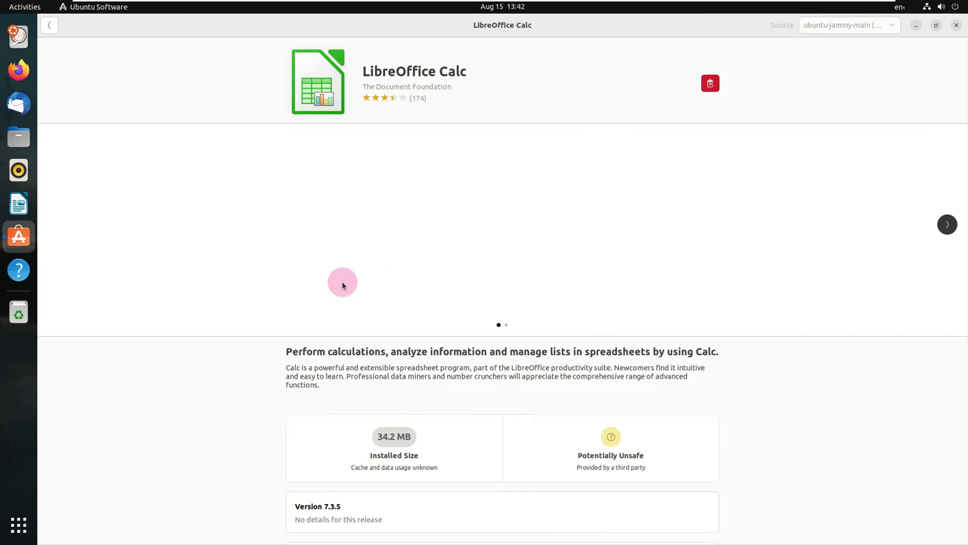
scroll(341, 280, down, 2)
scroll(341, 303, down, 1)
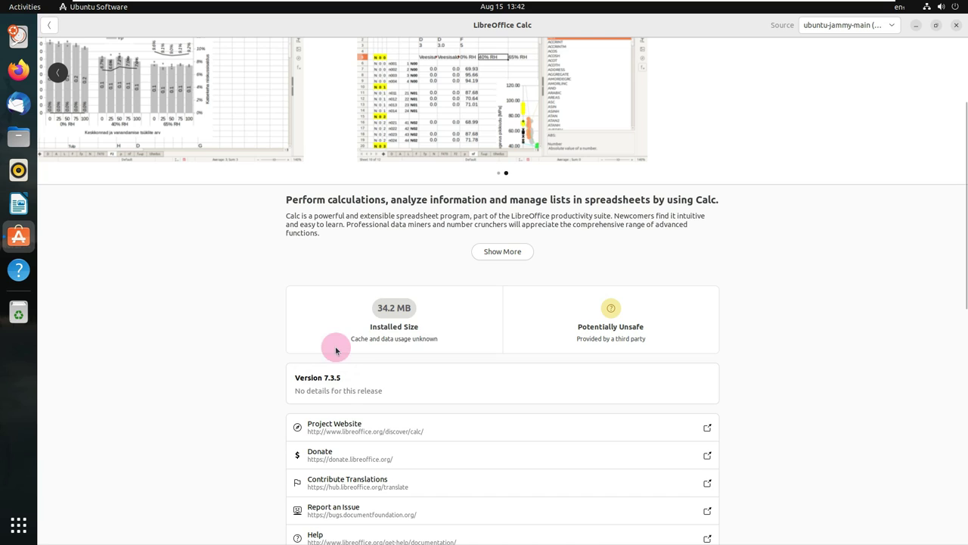
click(50, 25)
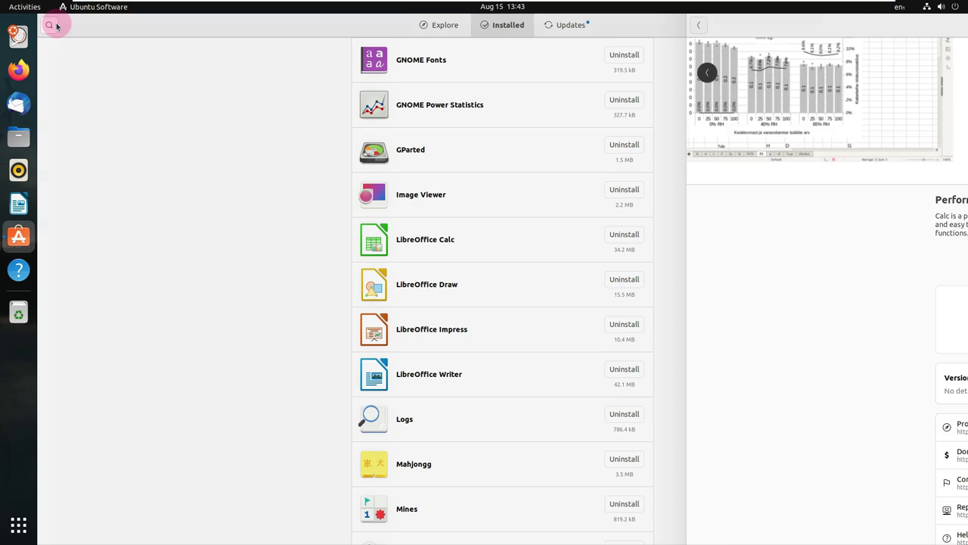
Look through the remaining installed applications, system applications and add-ons, and return to the start of the list.
scroll(368, 311, down, 10)
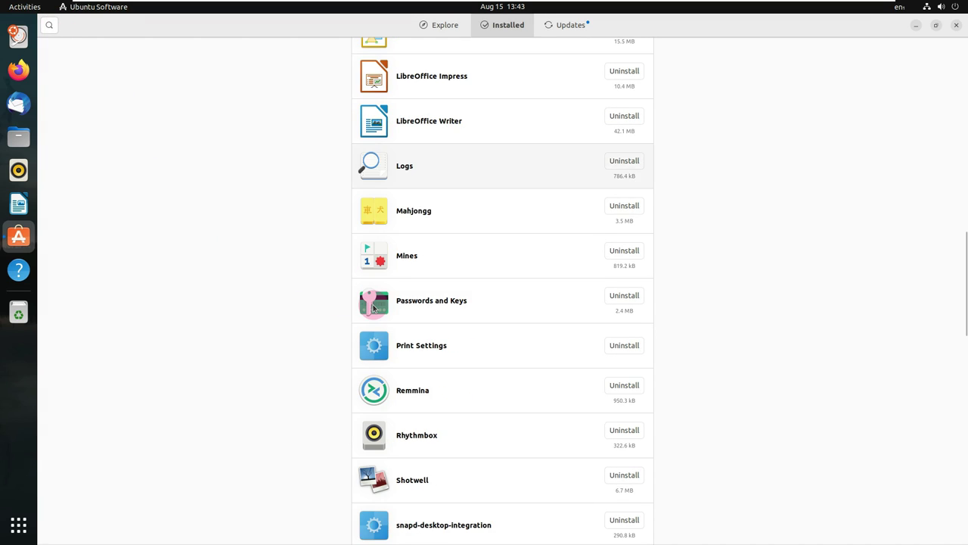
scroll(373, 309, down, 3)
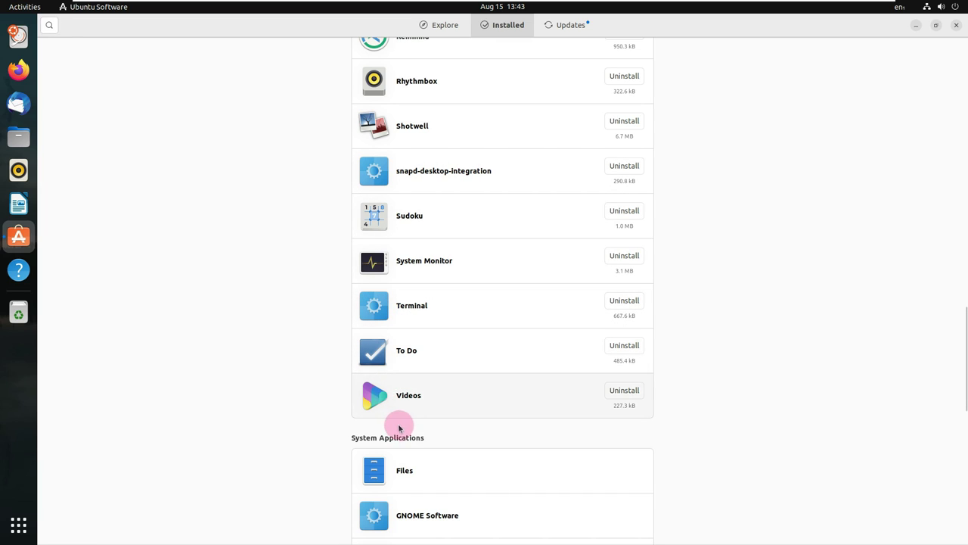
scroll(409, 486, down, 5)
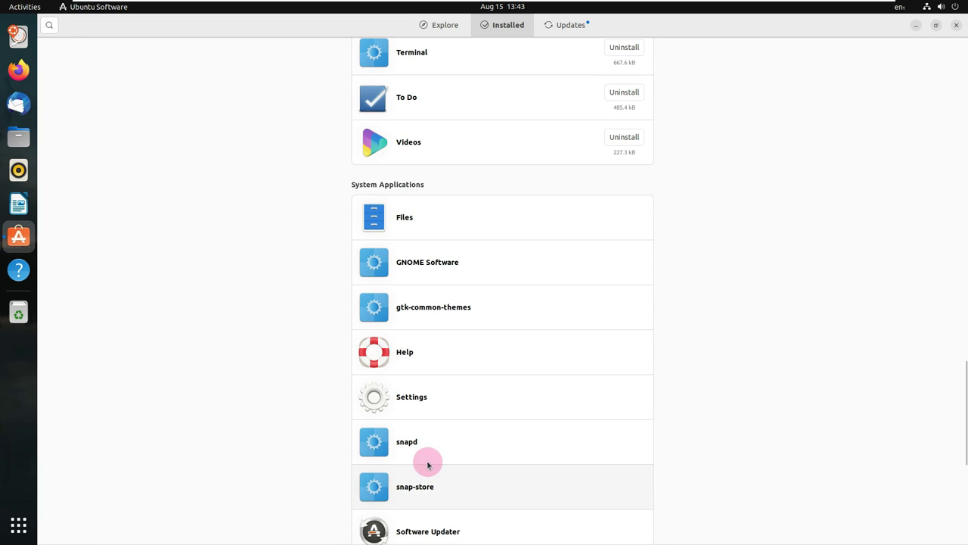
scroll(429, 462, down, 5)
scroll(427, 451, down, 2)
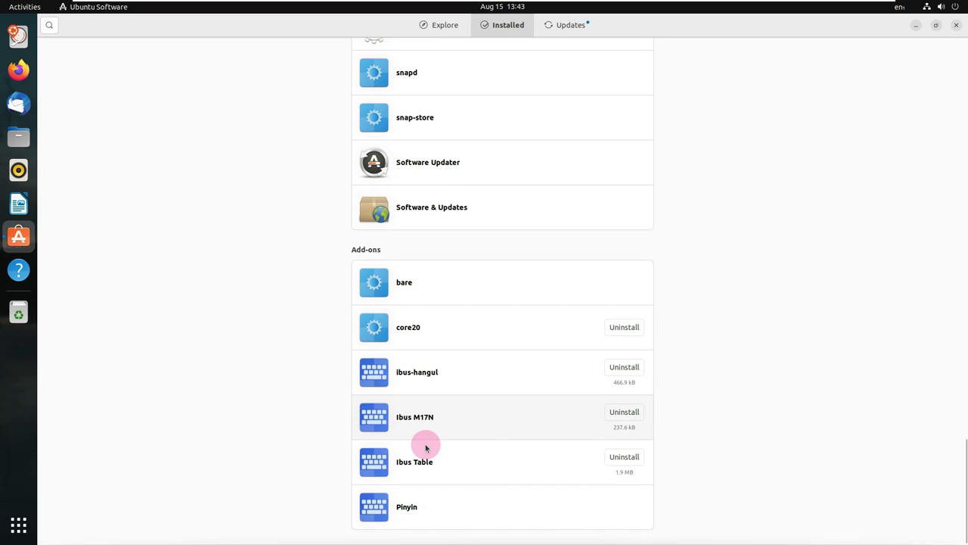
scroll(427, 447, up, 10)
scroll(426, 446, up, 20)
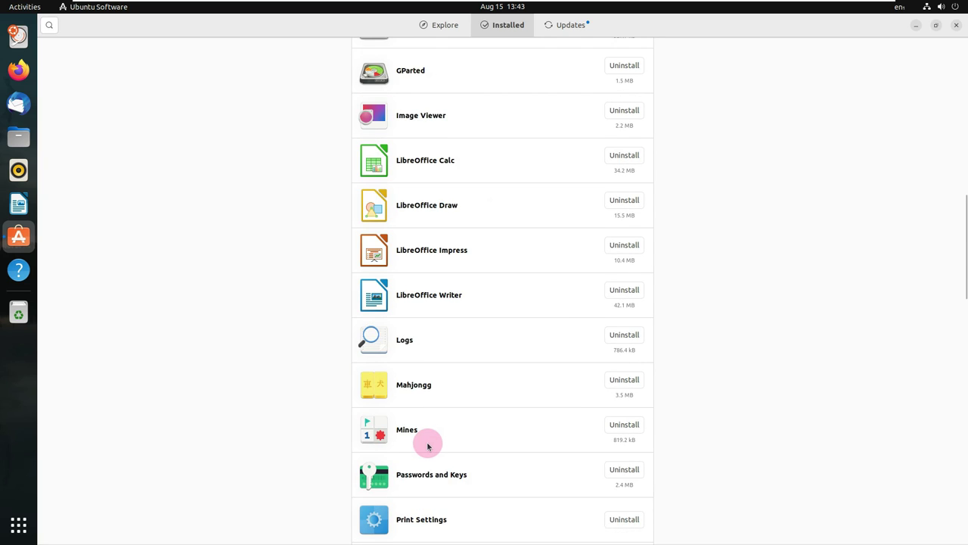
scroll(427, 447, up, 4)
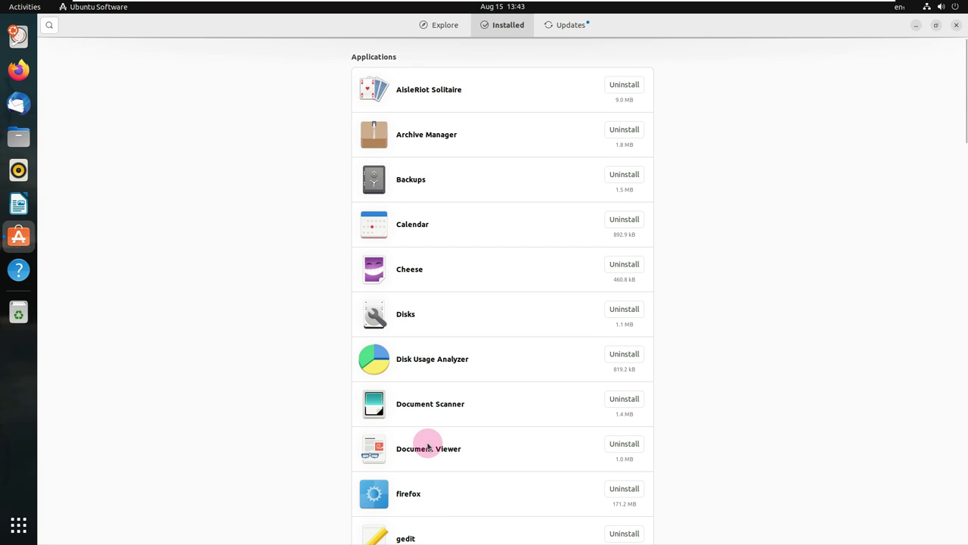
Return to the Explore page, search for "thunderbird" and show the details of Thunderbird Mail.
click(448, 33)
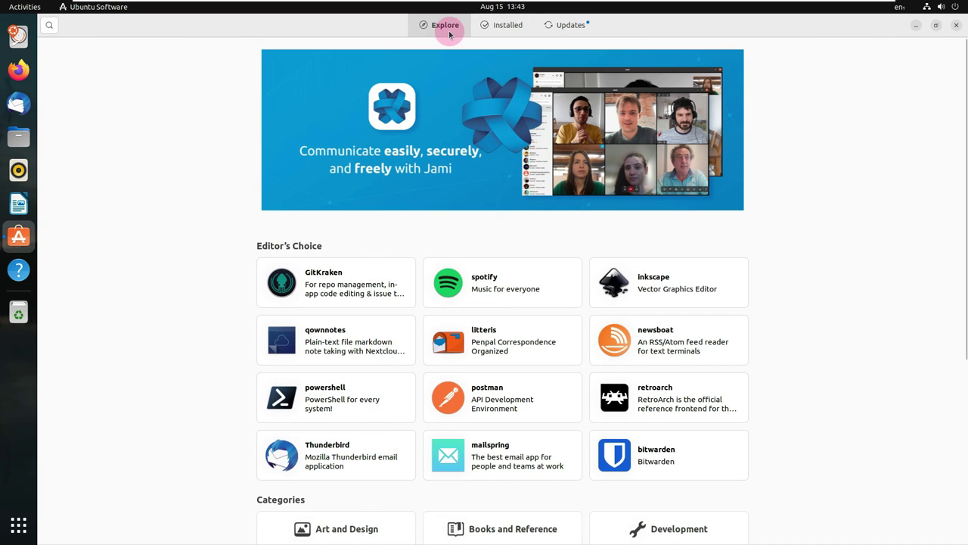
click(51, 24)
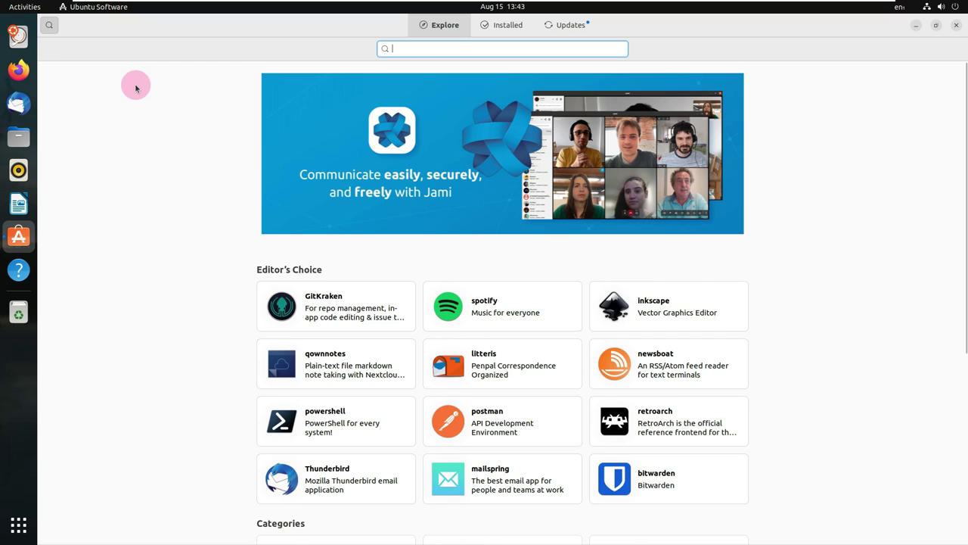
text(thunderbird)
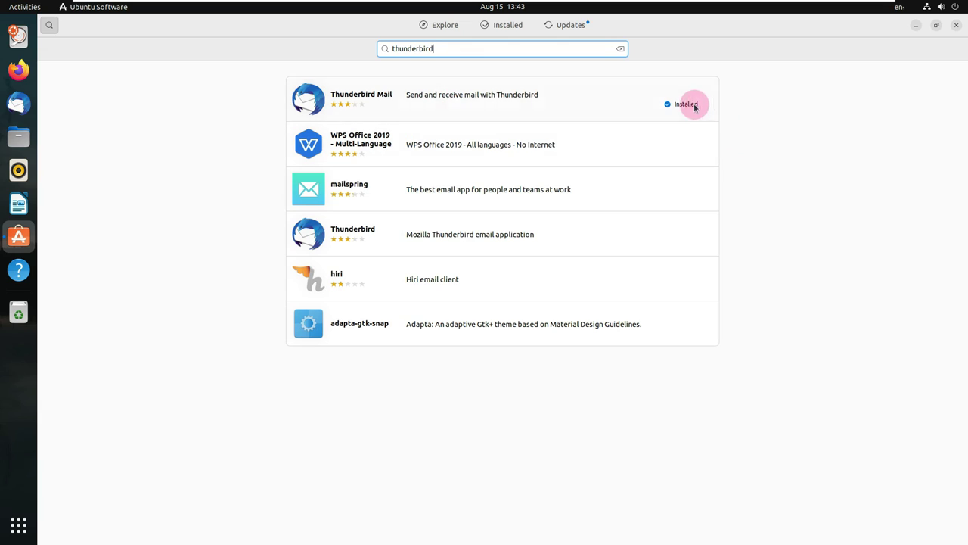
click(565, 95)
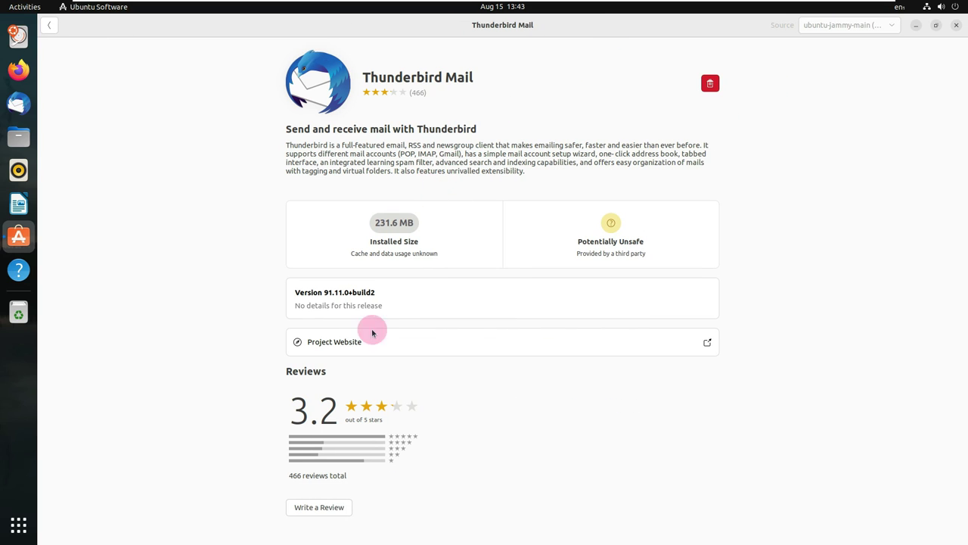
Examine Thunderbird Mail's version and reviews, view its available package sources and close the source list.
scroll(352, 363, down, 1)
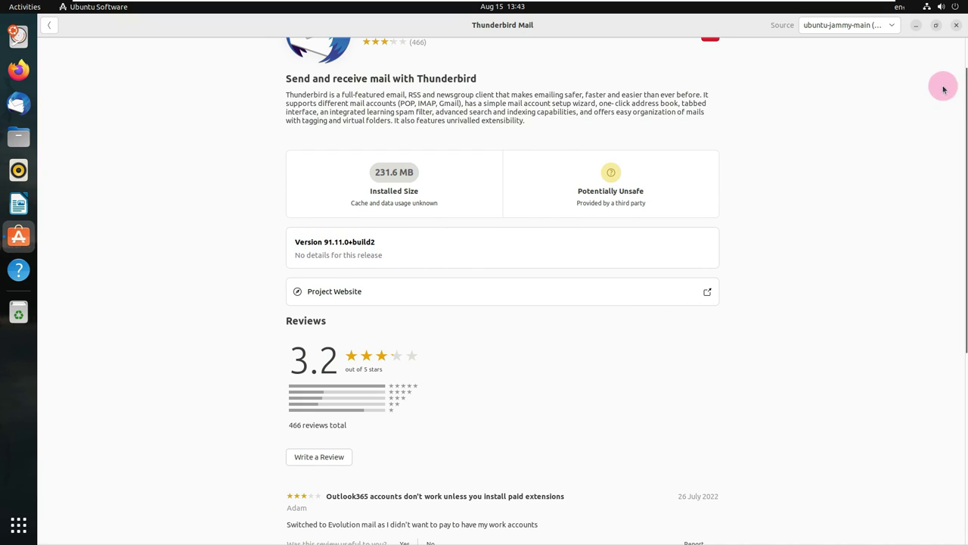
click(896, 25)
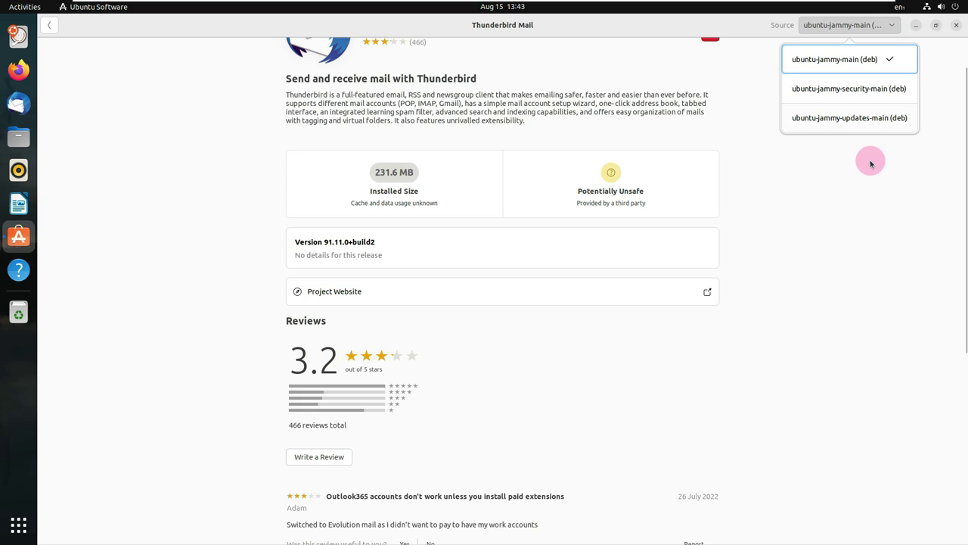
click(873, 193)
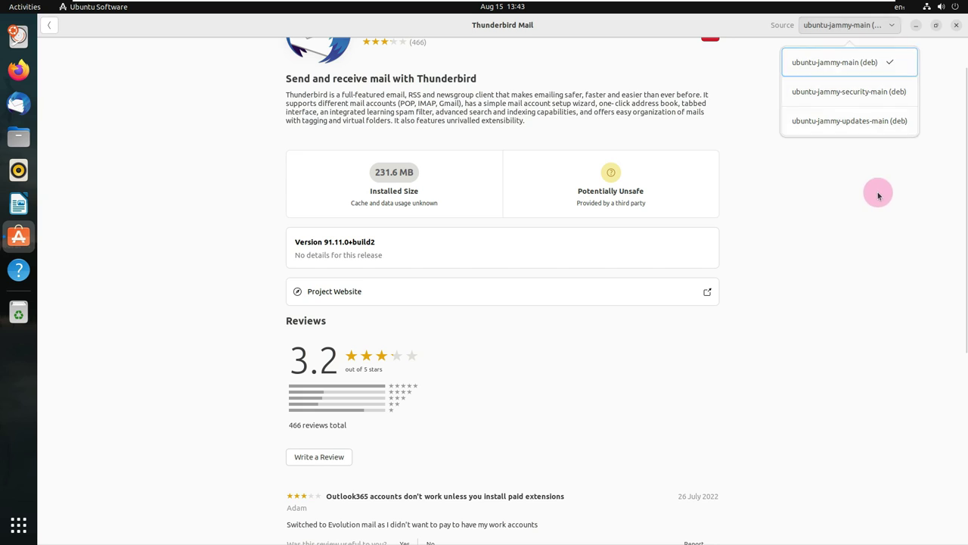
Close Ubuntu Software and launch To Do from the second page of the application grid.
click(955, 25)
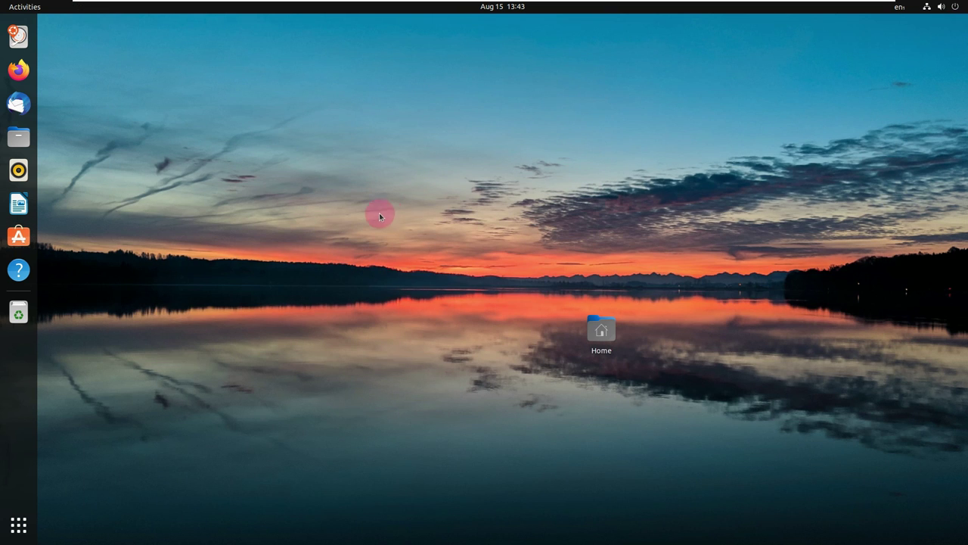
click(18, 525)
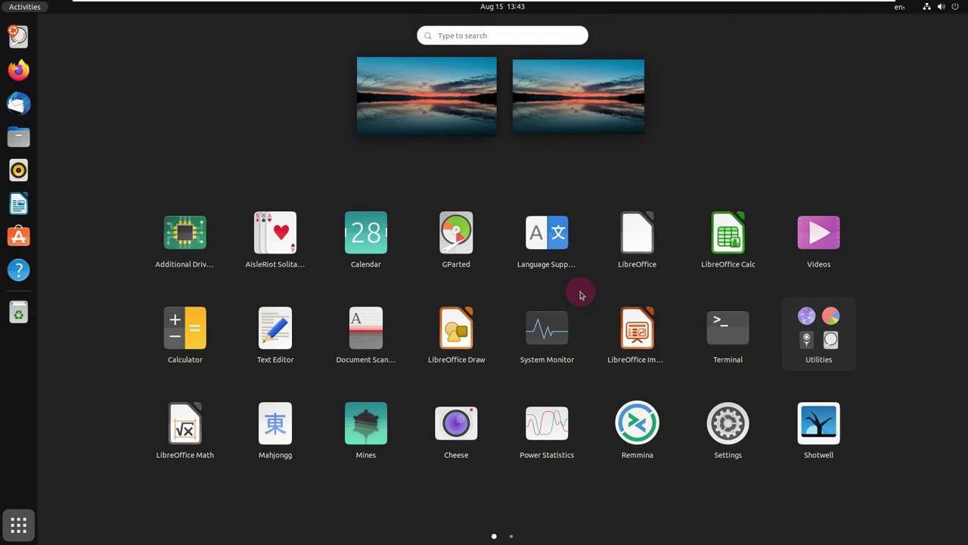
scroll(583, 290, down, 1)
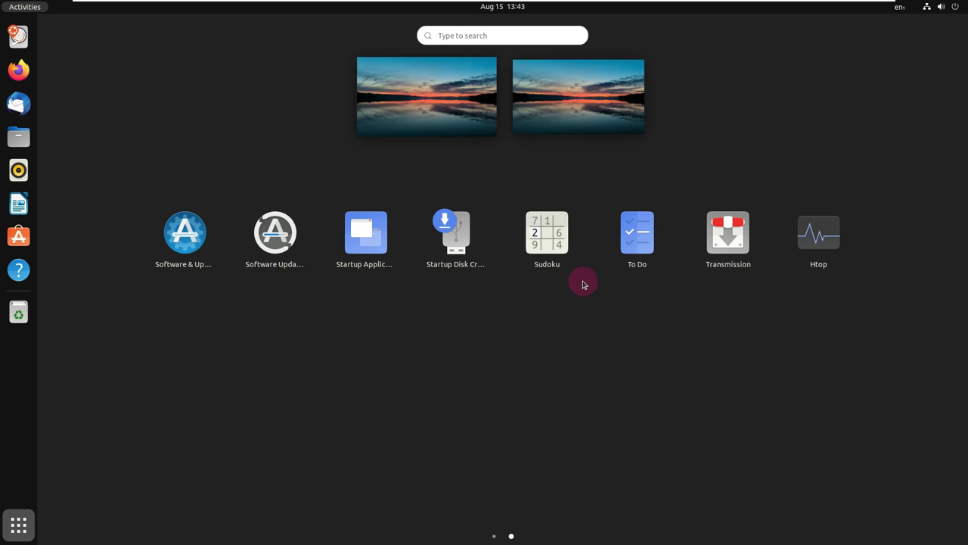
click(638, 254)
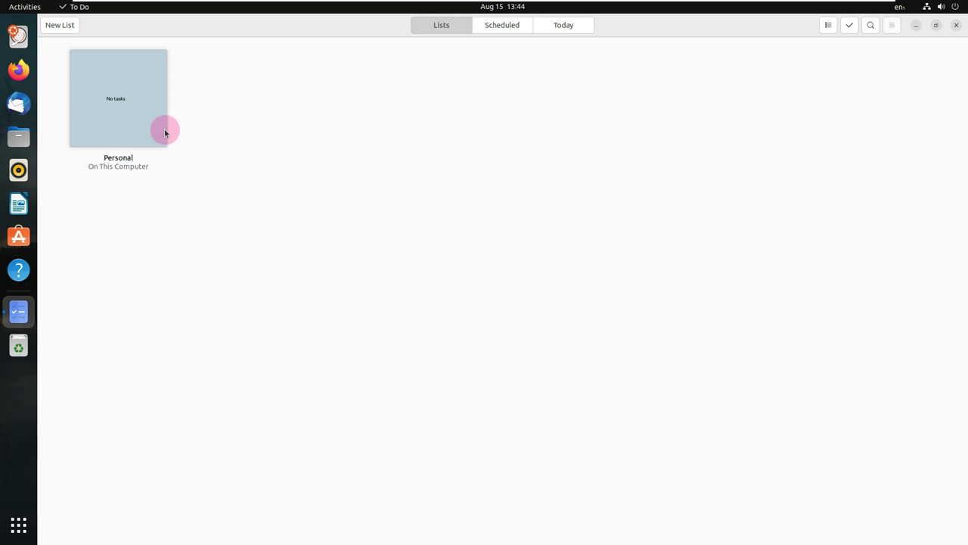
Open the Personal list, enter "youtube.com/9to5linux" as new task text without adding it, and select that text.
click(134, 121)
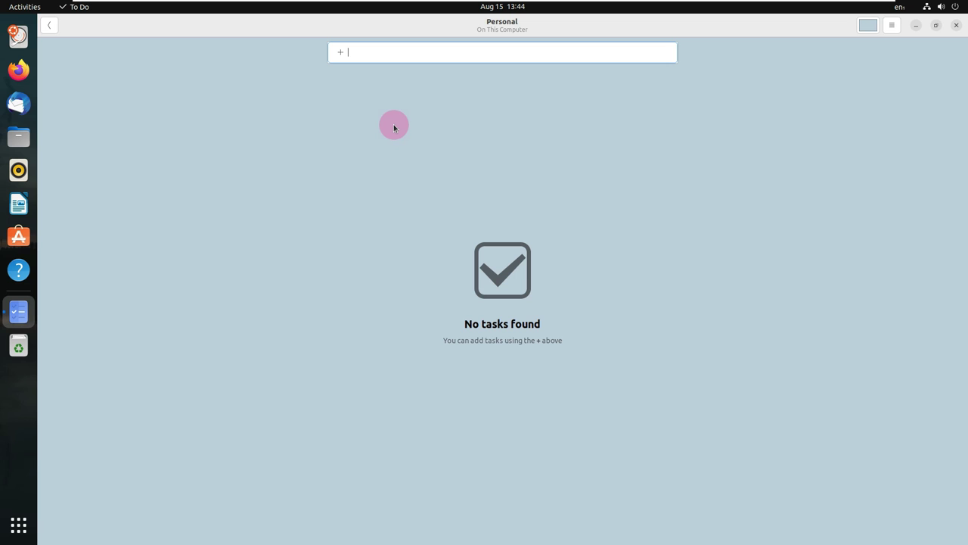
text(9)
key(BackSpace)
text(youtube.com/9to5linux)
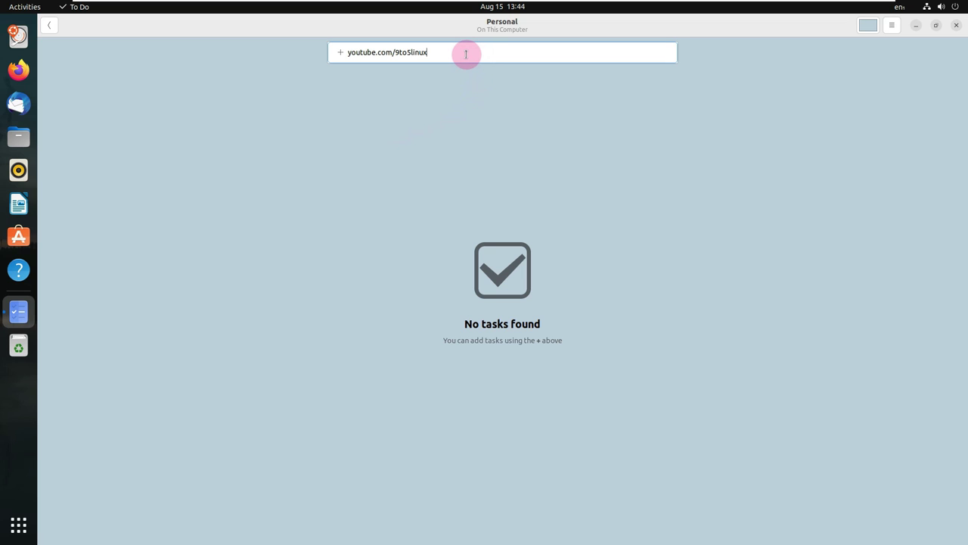
drag(465, 53, 335, 47)
click(284, 83)
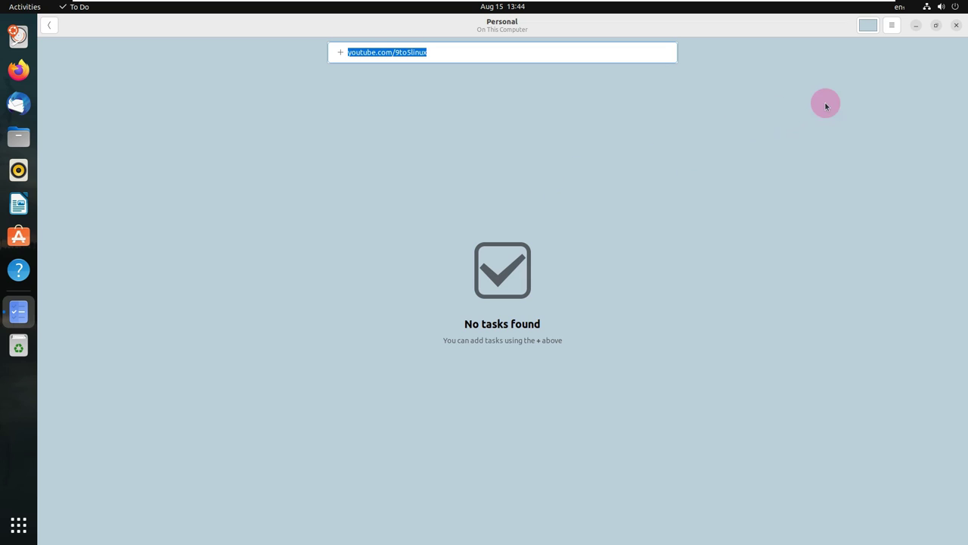
Check the Personal list's options, change its colour to the second-lightest green and close To Do.
click(890, 25)
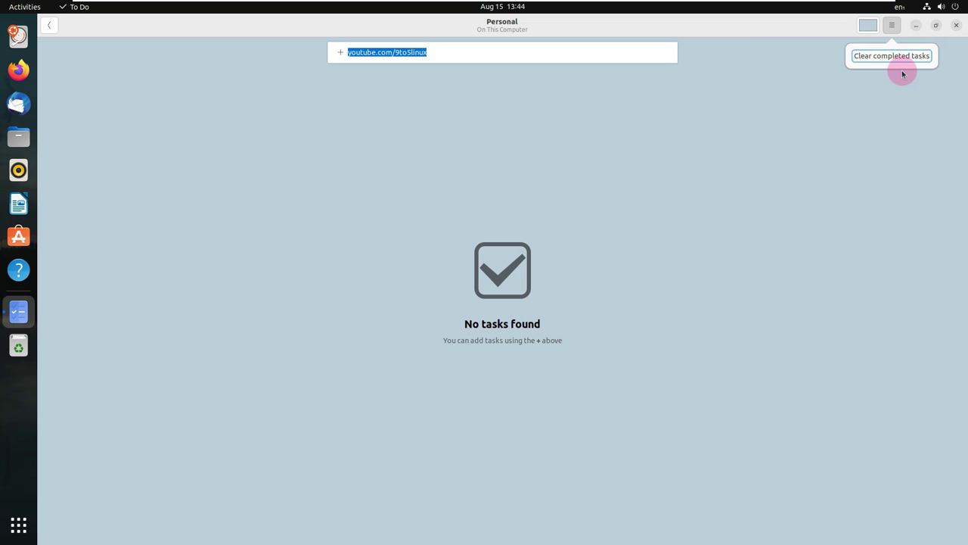
click(870, 112)
click(868, 26)
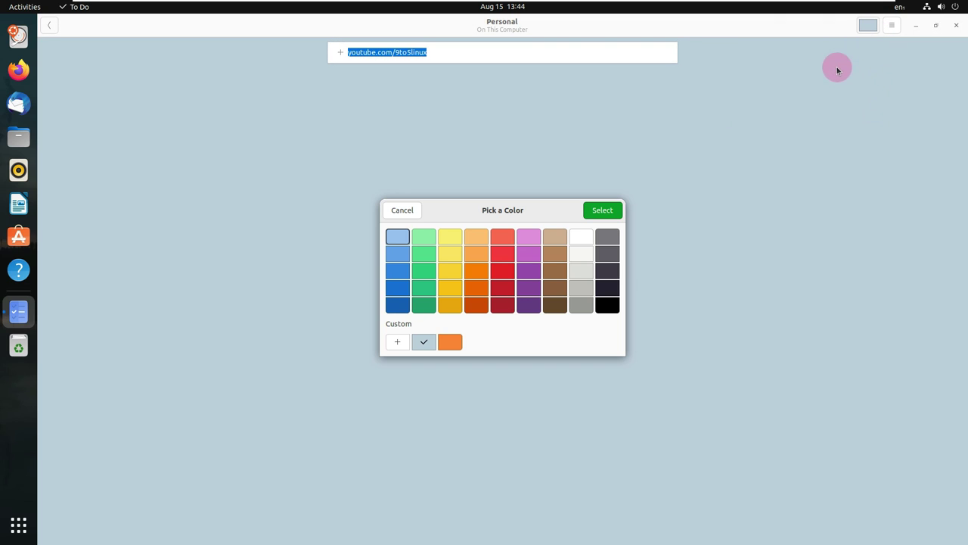
click(424, 251)
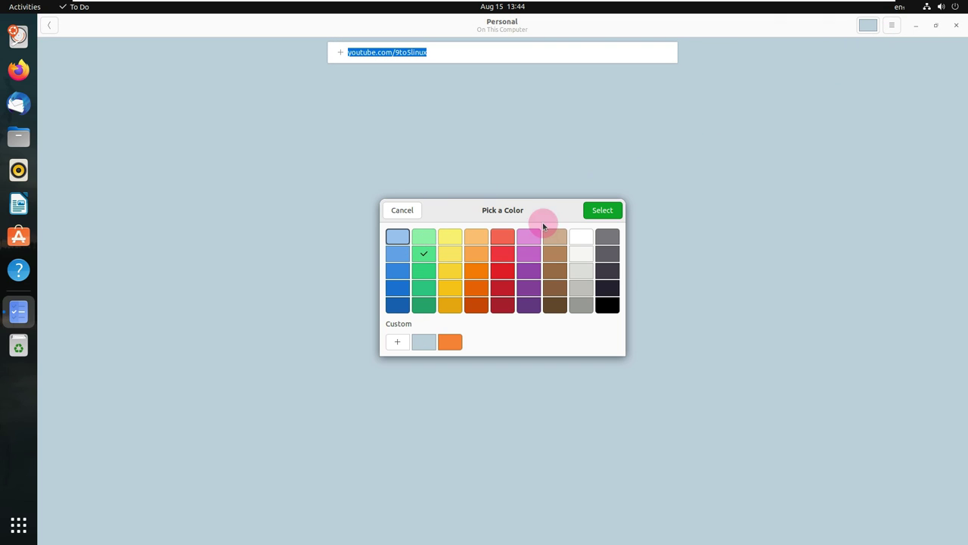
click(601, 210)
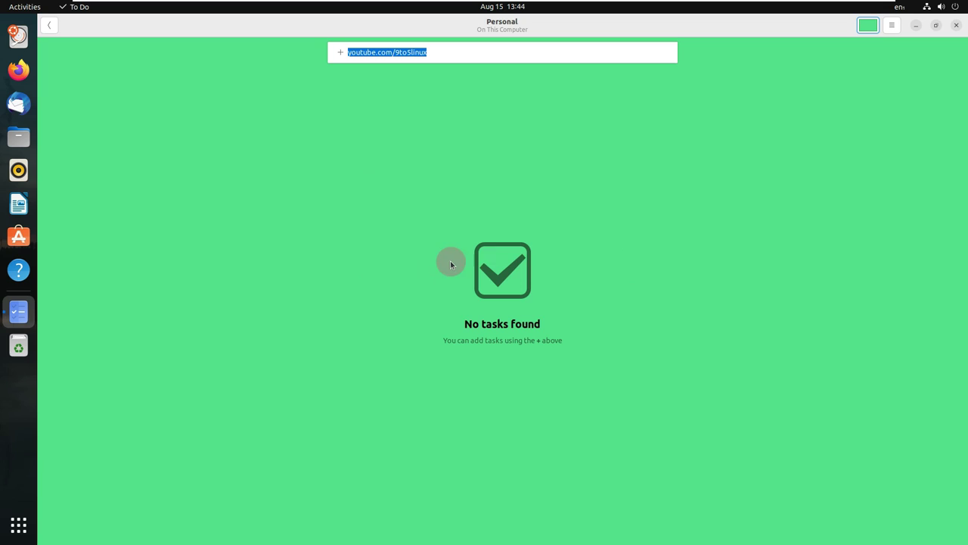
click(956, 26)
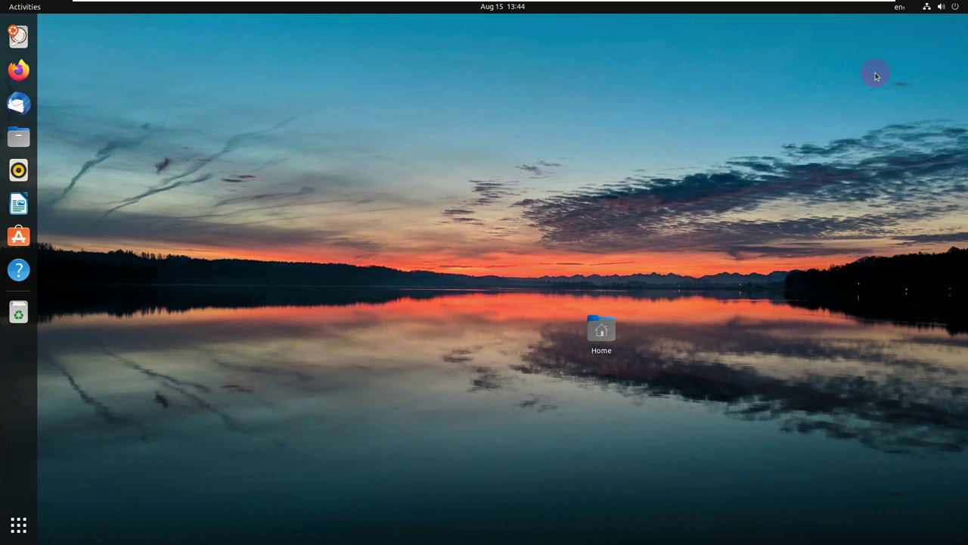
Show the power and log-out options, choose to log out of the live session and confirm.
click(945, 7)
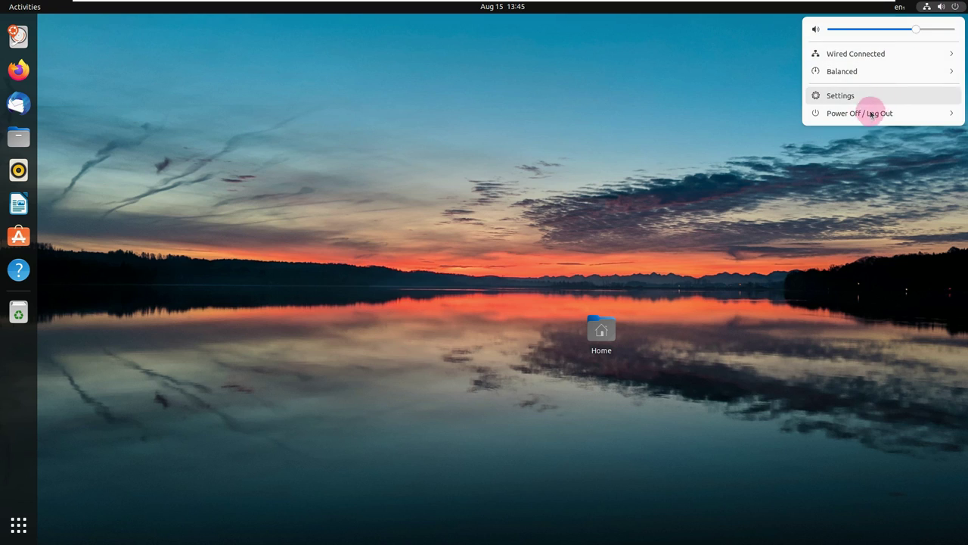
click(860, 113)
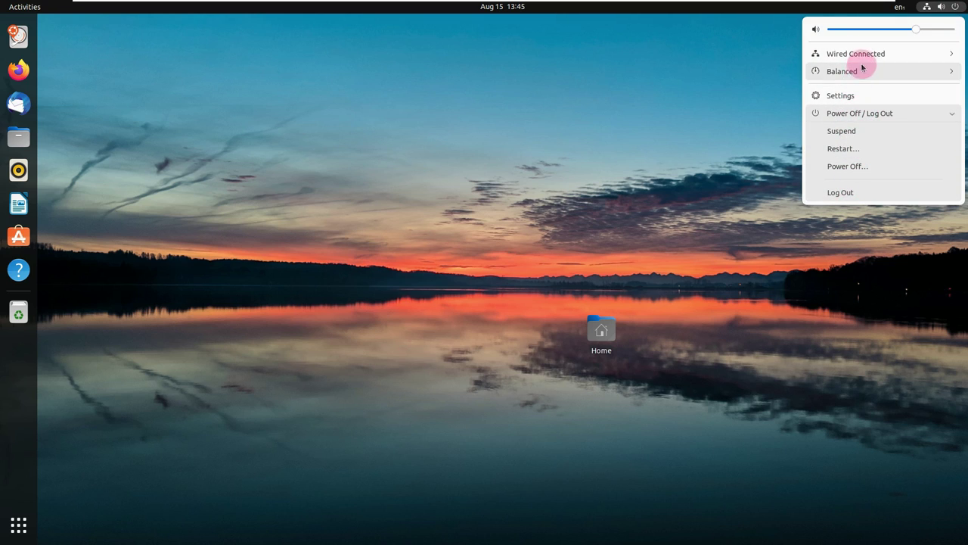
click(828, 189)
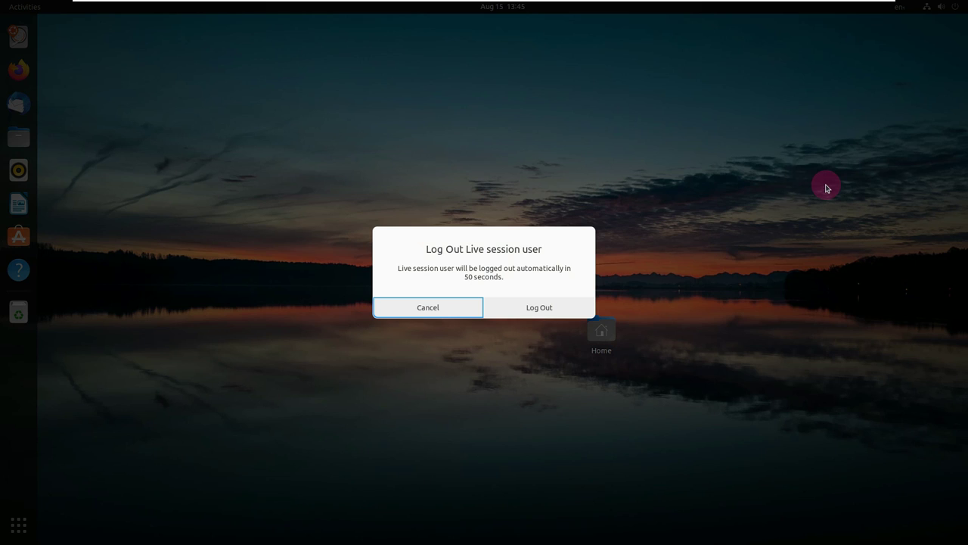
click(544, 305)
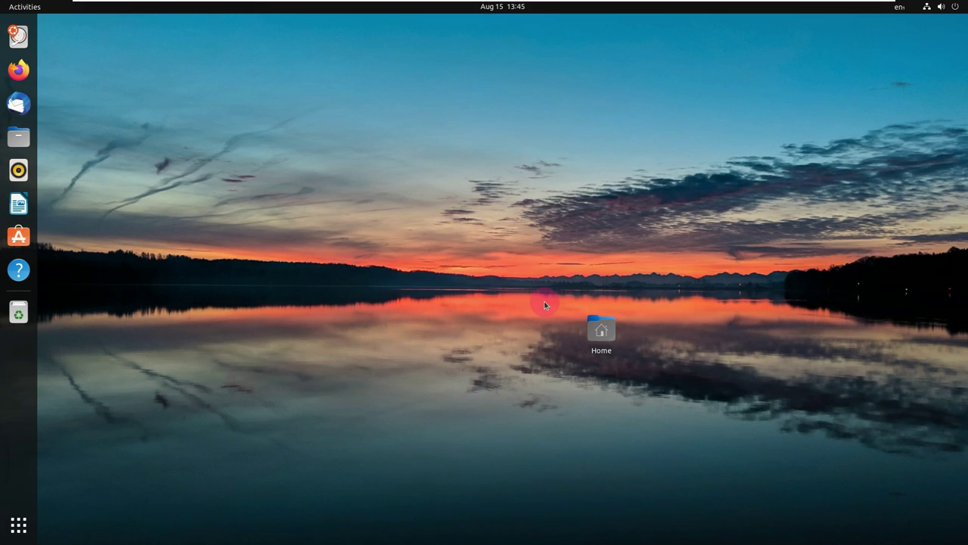